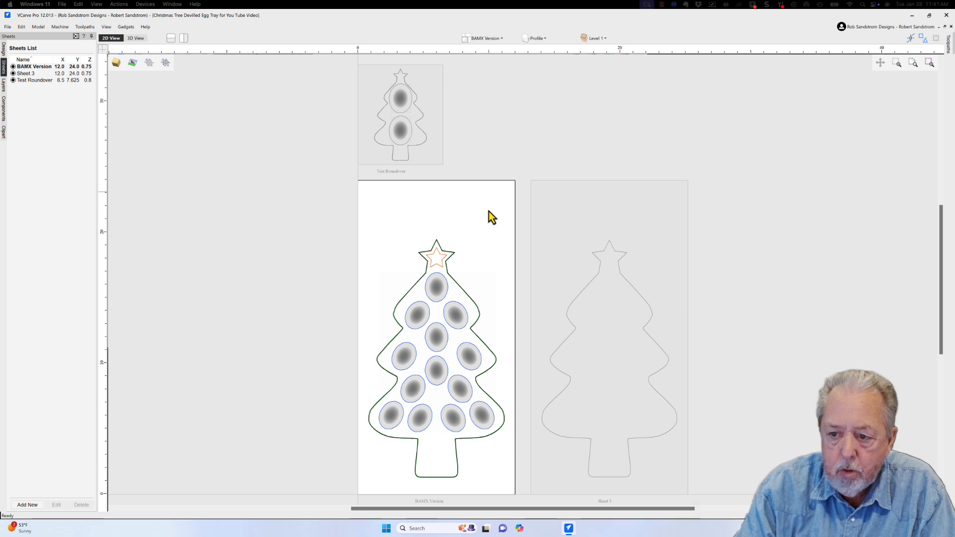
- Keep the toolpath operations and toolpath list pinned open beside the BAMX Version sheet
{"action": "left_click", "coordinate": [949, 48]}
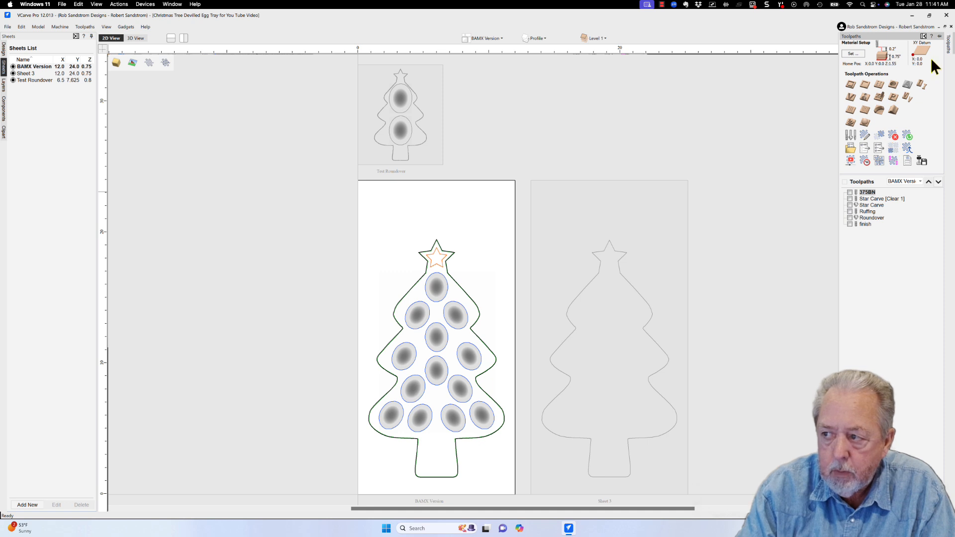
{"action": "left_click", "coordinate": [940, 37]}
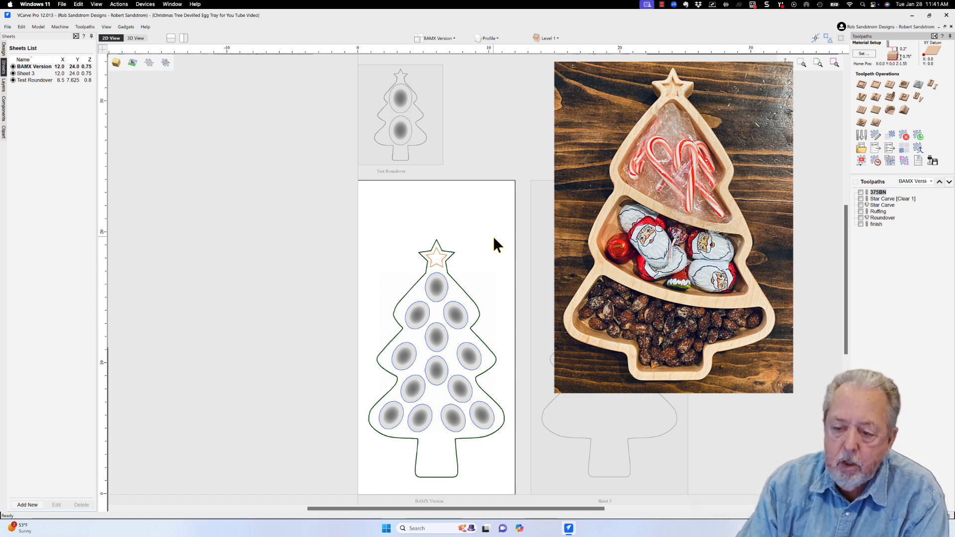
{"action": "scroll", "coordinate": [505, 190], "scroll_direction": "up", "scroll_amount": 1}
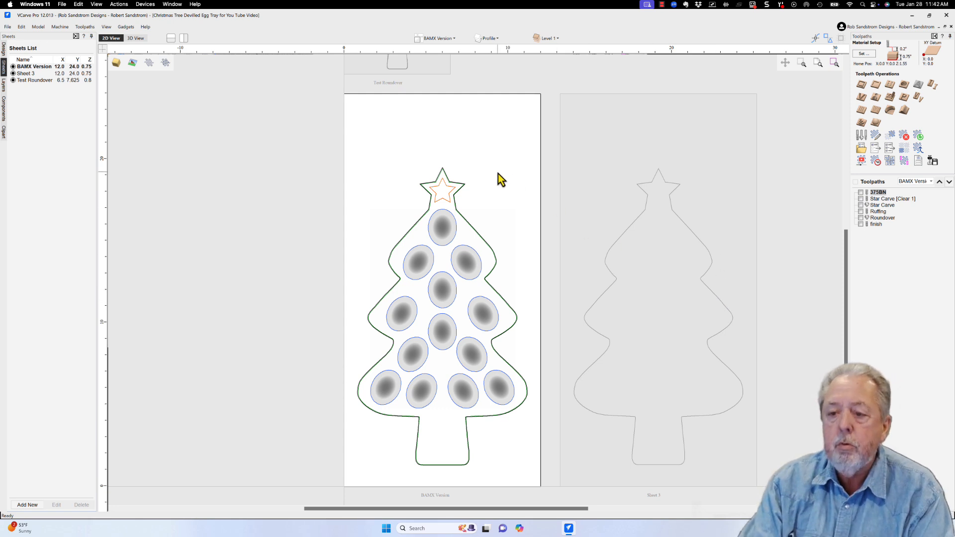
{"action": "scroll", "coordinate": [497, 174], "scroll_direction": "up", "scroll_amount": 1}
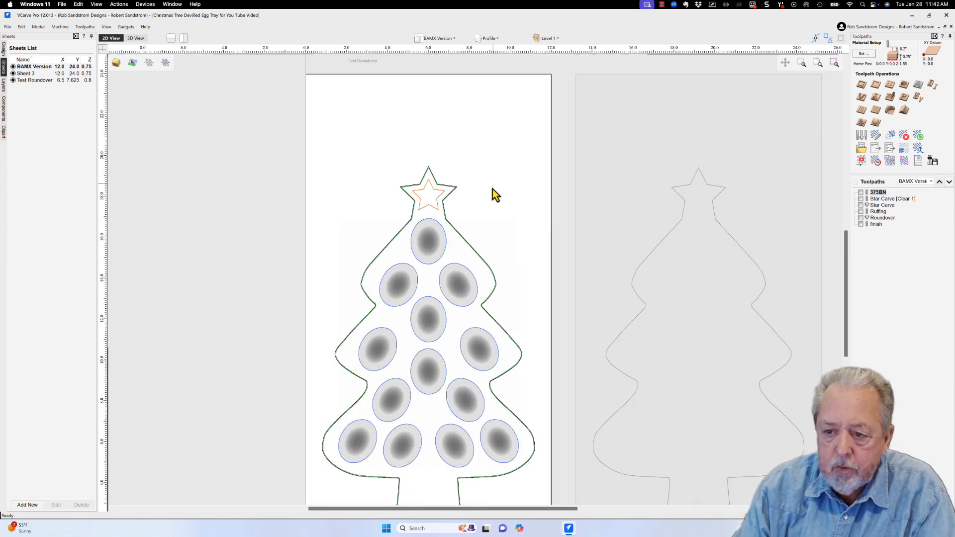
{"action": "middle_click_drag", "start_coordinate": [488, 202], "coordinate": [490, 132]}
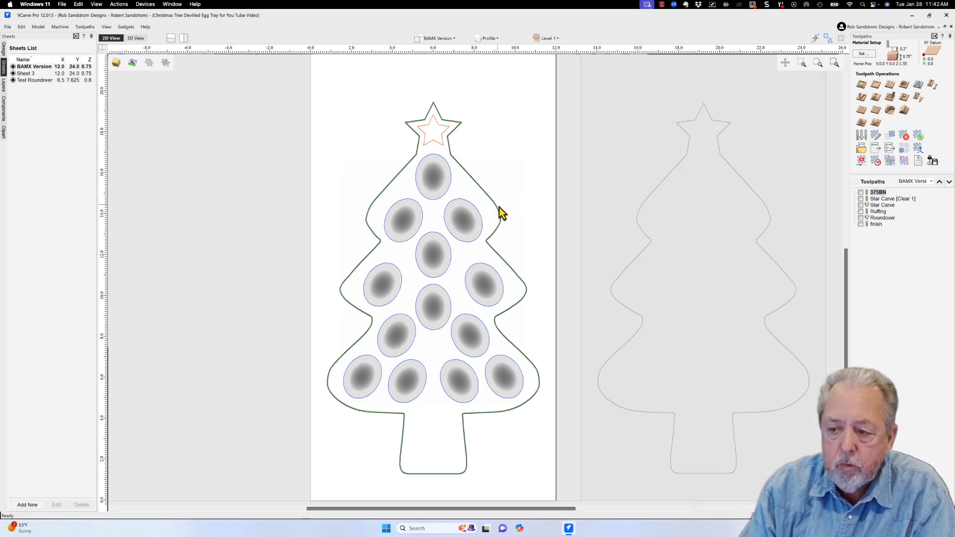
- Make Sheet 3, which holds only the tree outline, the active sheet
{"action": "left_click", "coordinate": [694, 200]}
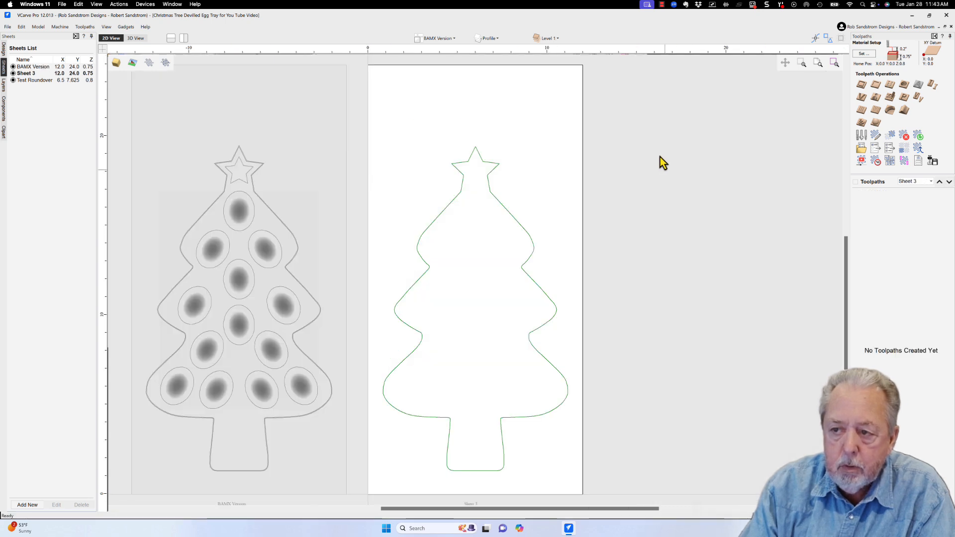
{"action": "scroll", "coordinate": [546, 194], "scroll_direction": "up", "scroll_amount": 3}
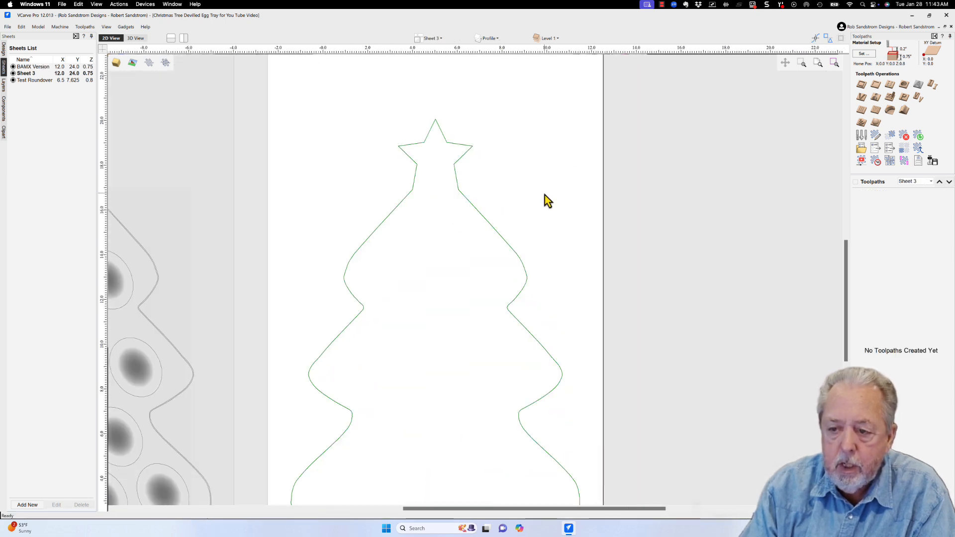
{"action": "scroll", "coordinate": [545, 195], "scroll_direction": "down", "scroll_amount": 2}
{"action": "scroll", "coordinate": [547, 158], "scroll_direction": "up", "scroll_amount": 1}
{"action": "middle_click_drag", "start_coordinate": [547, 158], "coordinate": [551, 126]}
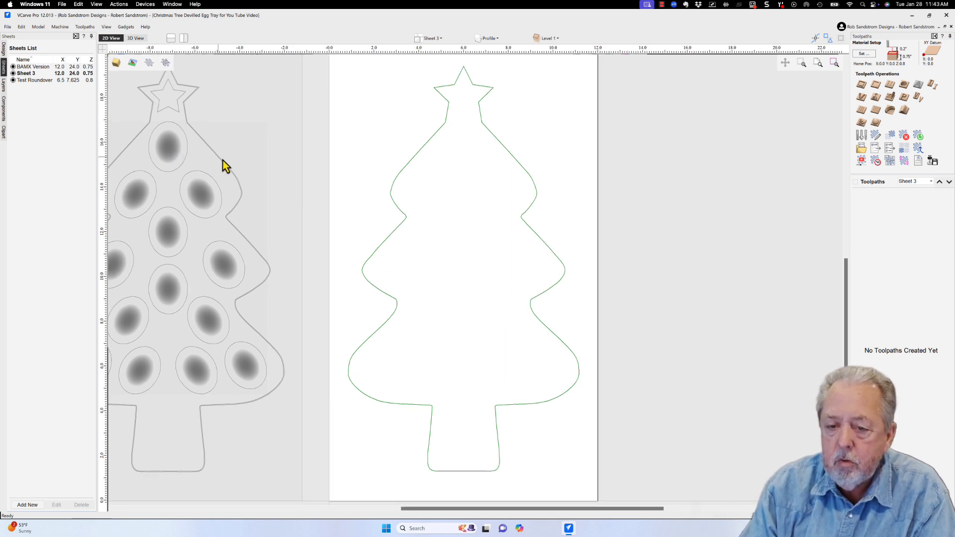
- Examine the component tree of the BAMX Version sheet and return to Sheet 3
{"action": "left_click", "coordinate": [4, 114]}
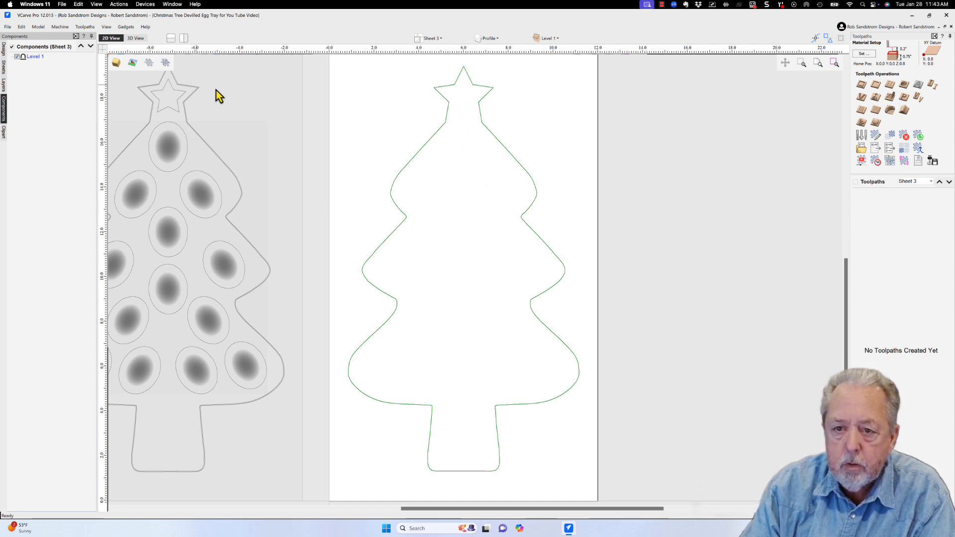
{"action": "double_click", "coordinate": [237, 93]}
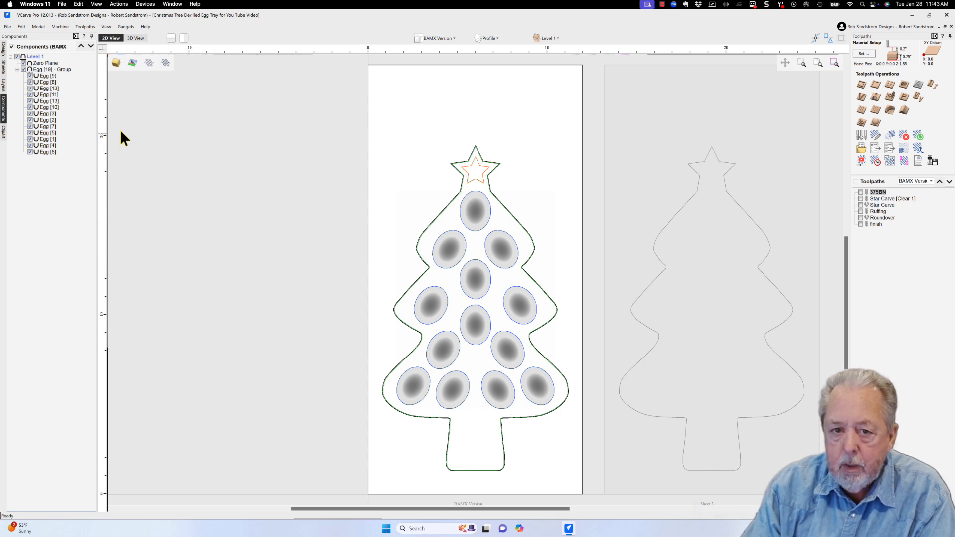
{"action": "left_click", "coordinate": [627, 189]}
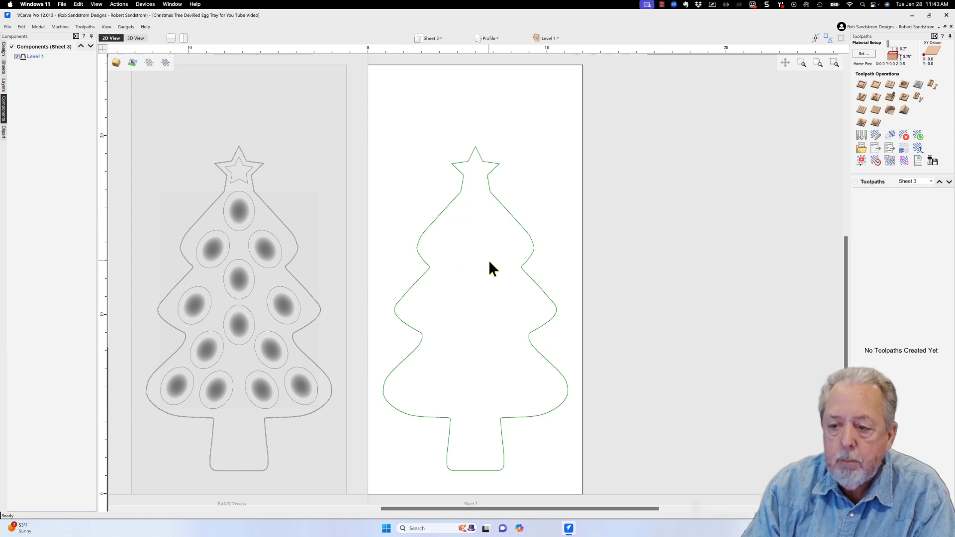
- Select the tree outline on Sheet 3 and check which layers it can be moved to
{"action": "scroll", "coordinate": [517, 225], "scroll_direction": "up", "scroll_amount": 1}
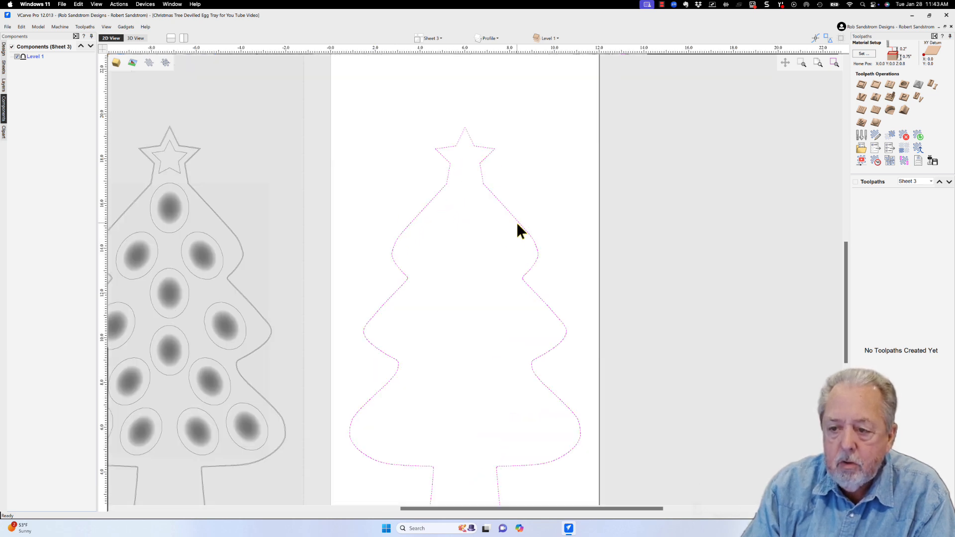
{"action": "left_click", "coordinate": [517, 225]}
{"action": "right_click", "coordinate": [517, 225]}
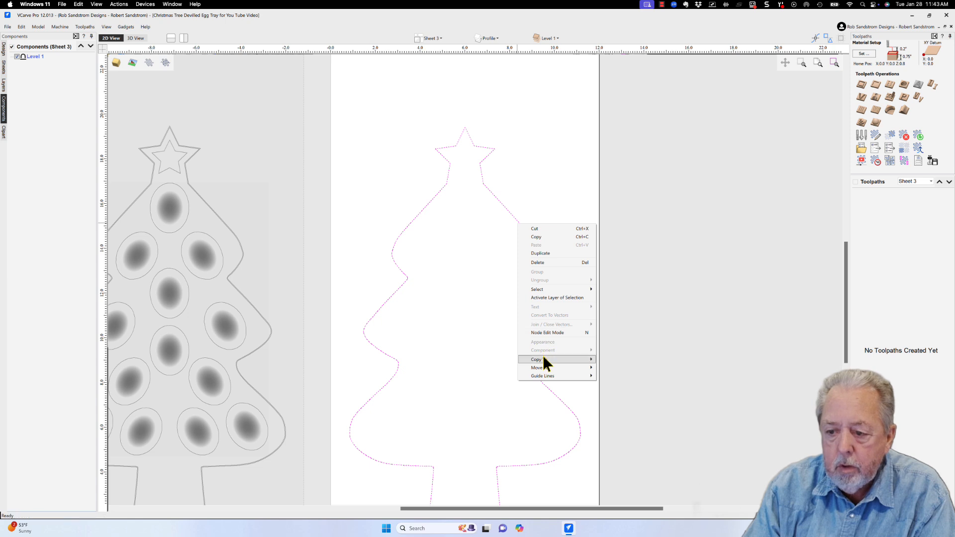
{"action": "mouse_move", "coordinate": [544, 359]}
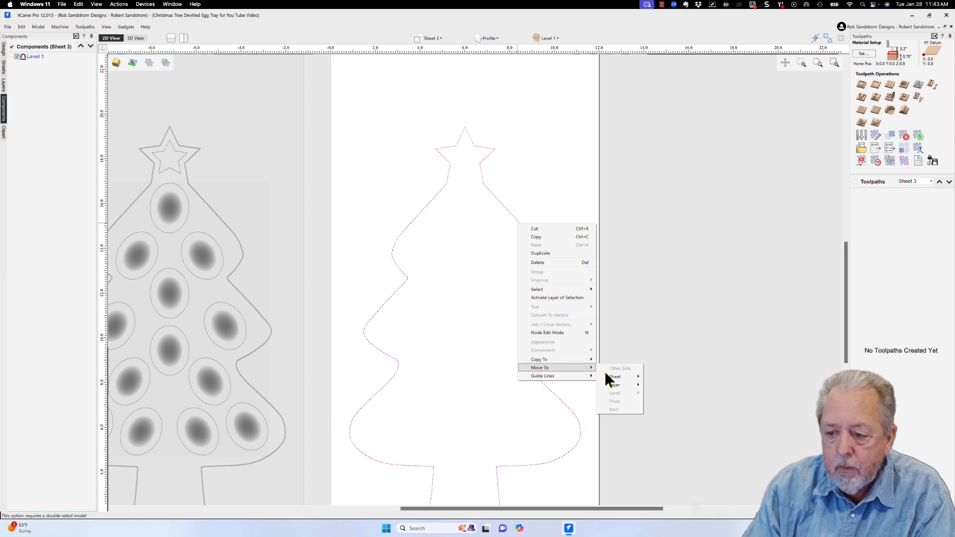
{"action": "mouse_move", "coordinate": [619, 384]}
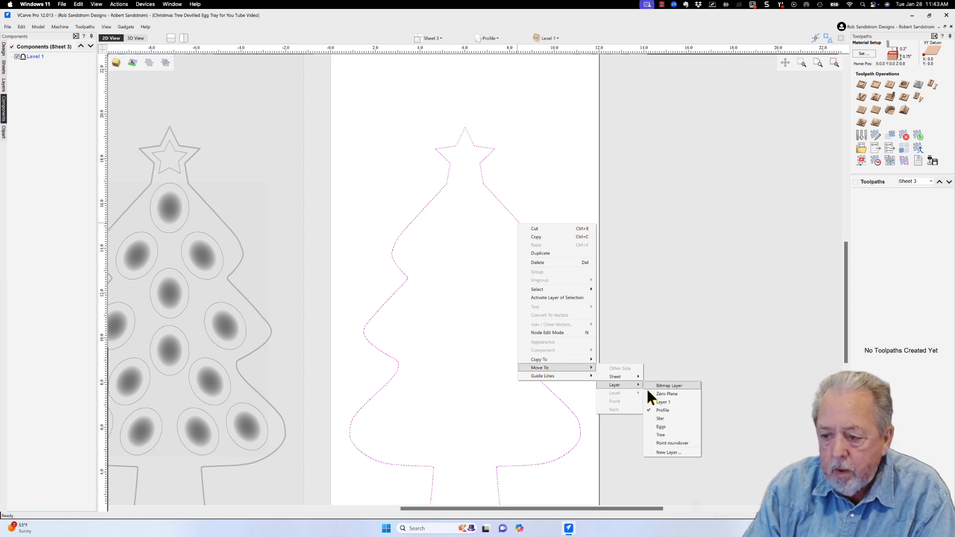
{"action": "left_click", "coordinate": [662, 259]}
{"action": "scroll", "coordinate": [482, 213], "scroll_direction": "down", "scroll_amount": 1}
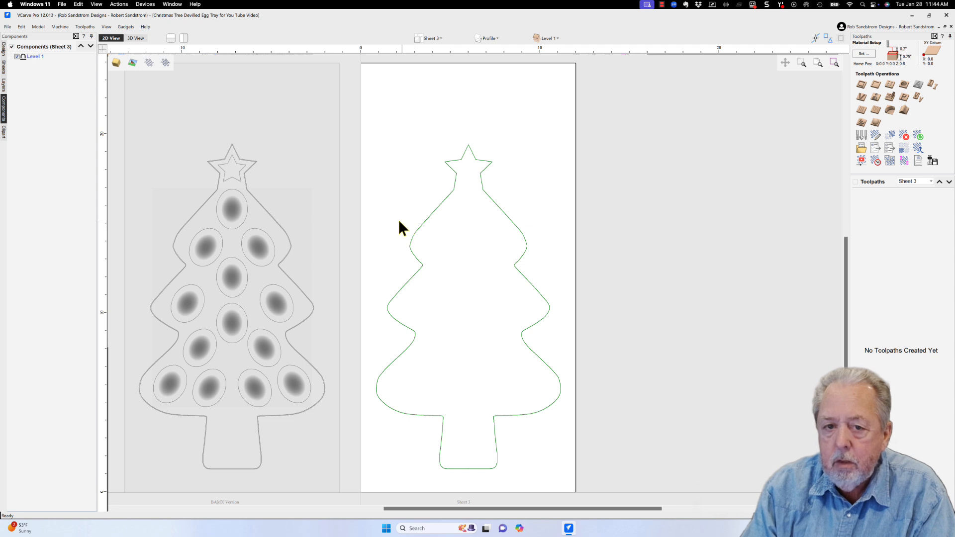
- Place the Dome_Dish_60 clipart from the Domes (Dishes) library on the upper part of the Sheet 3 tree
{"action": "left_click", "coordinate": [3, 50]}
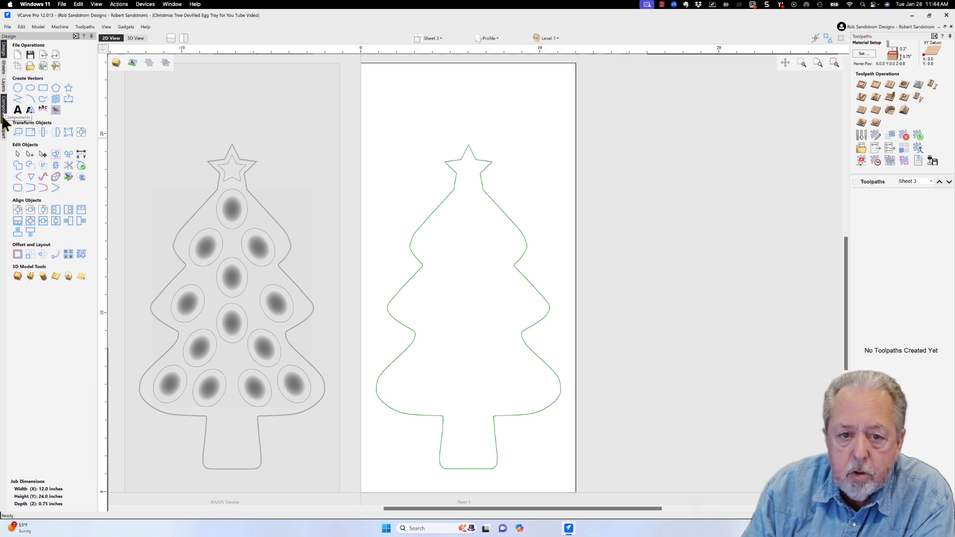
{"action": "left_click", "coordinate": [4, 134]}
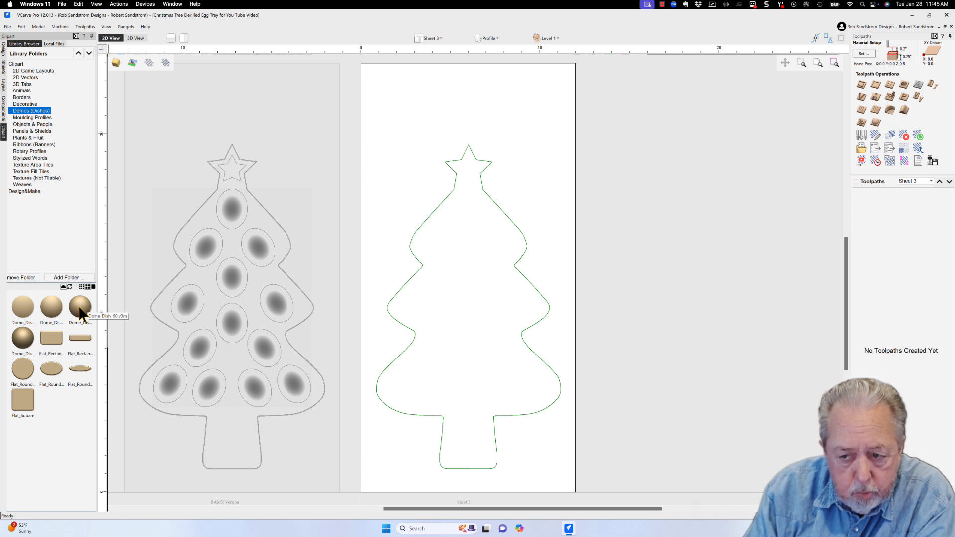
{"action": "left_click_drag", "start_coordinate": [79, 306], "coordinate": [473, 247]}
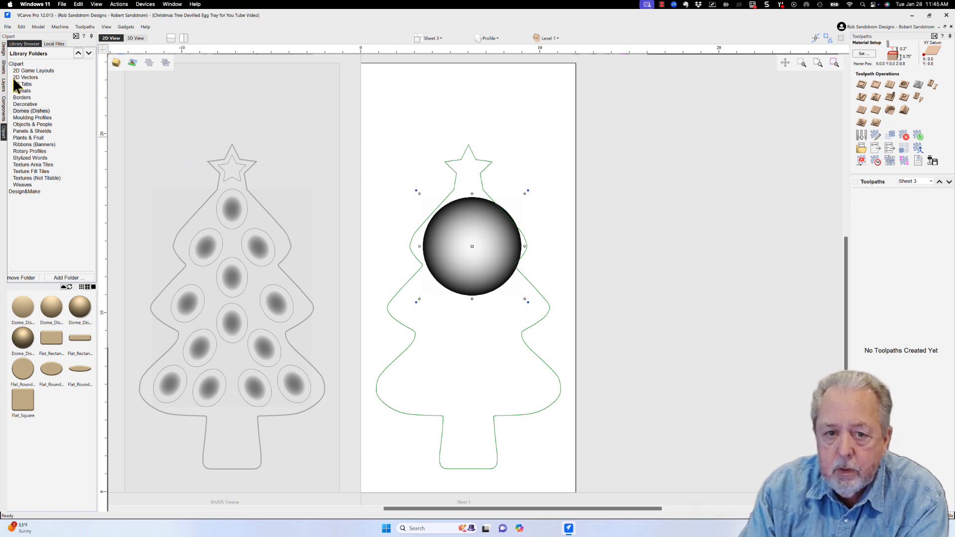
- Resize the dome to 1.75 inches wide and 2.25 inches high, with XY unlinked and Auto Scale Z on
{"action": "left_click", "coordinate": [4, 50]}
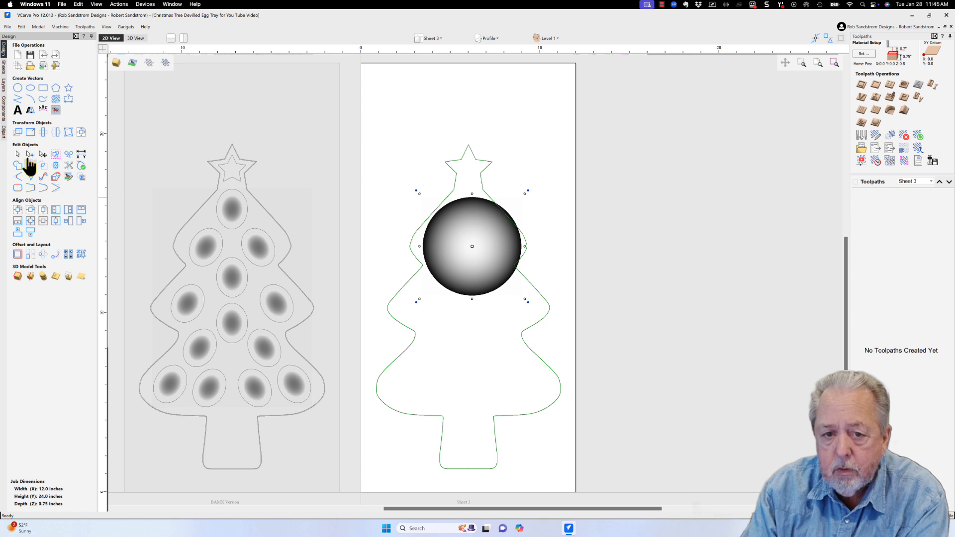
{"action": "left_click", "coordinate": [31, 133]}
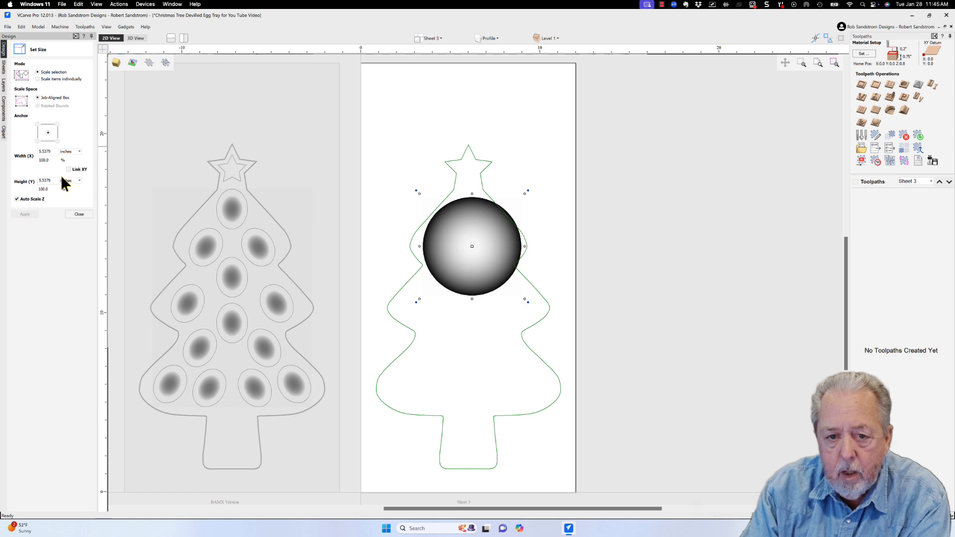
{"action": "double_click", "coordinate": [55, 155]}
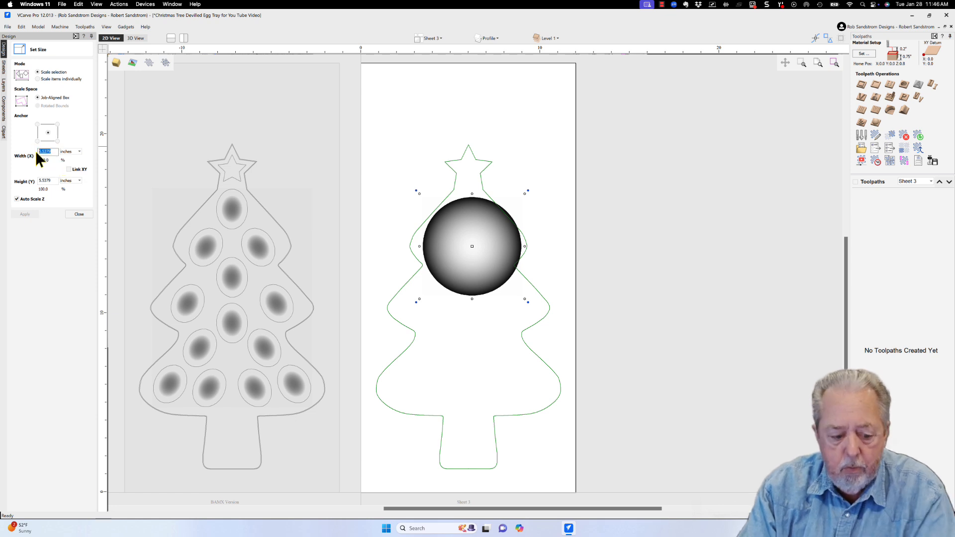
{"action": "type", "text": "1.75"}
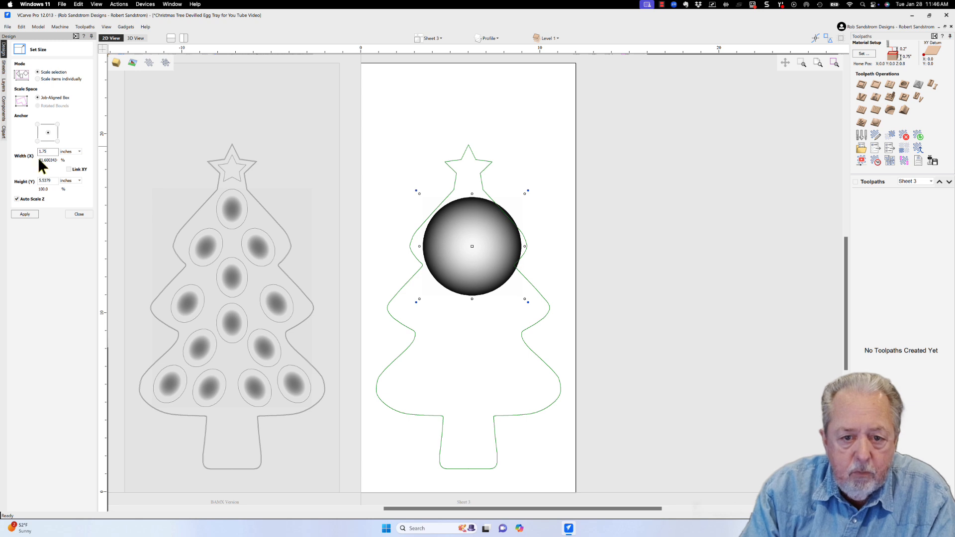
{"action": "left_click_drag", "start_coordinate": [54, 181], "coordinate": [36, 185]}
{"action": "type", "text": "2.25"}
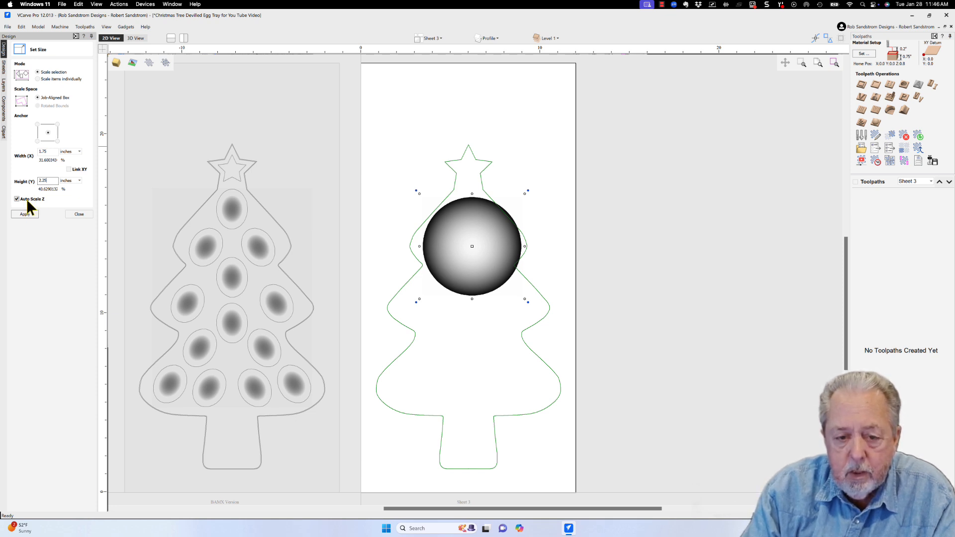
{"action": "left_click", "coordinate": [27, 214]}
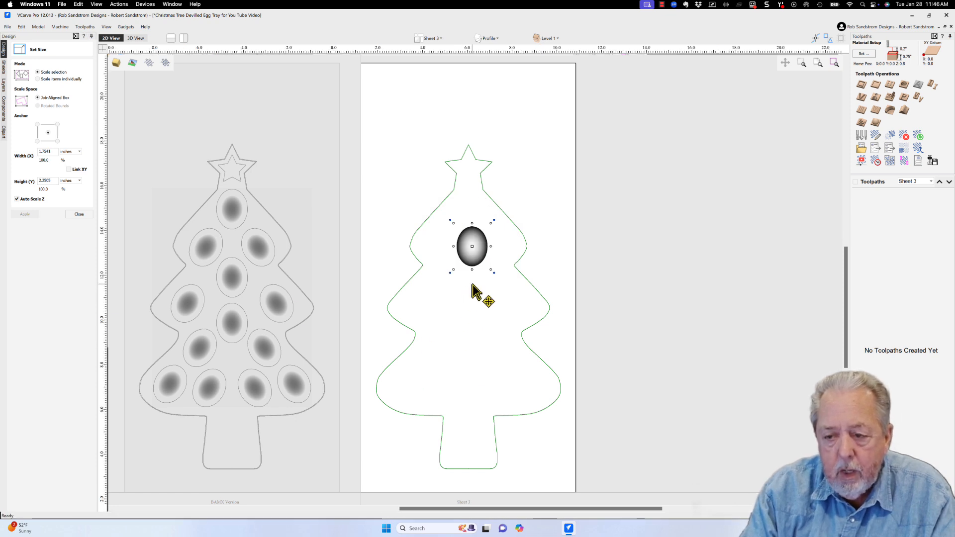
{"action": "scroll", "coordinate": [473, 293], "scroll_direction": "up", "scroll_amount": 3}
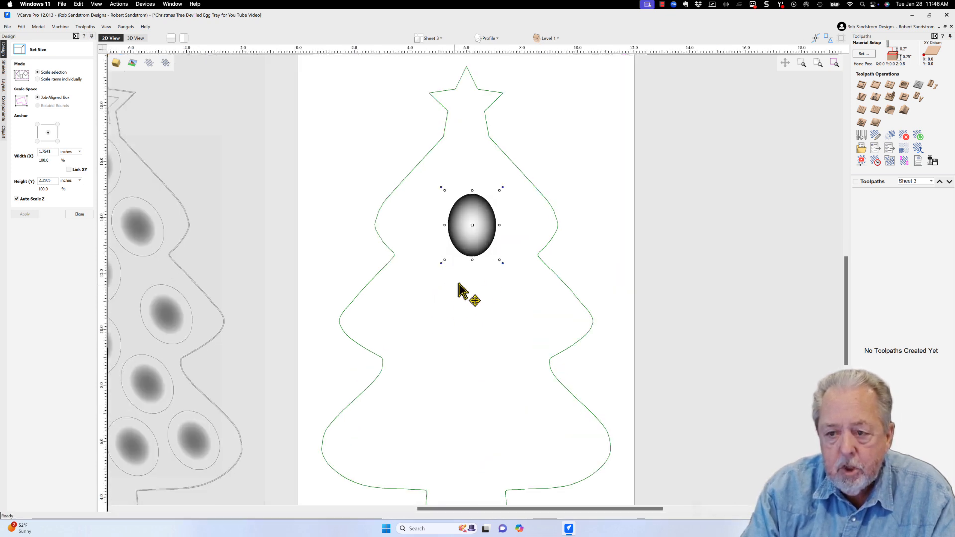
{"action": "left_click", "coordinate": [85, 217]}
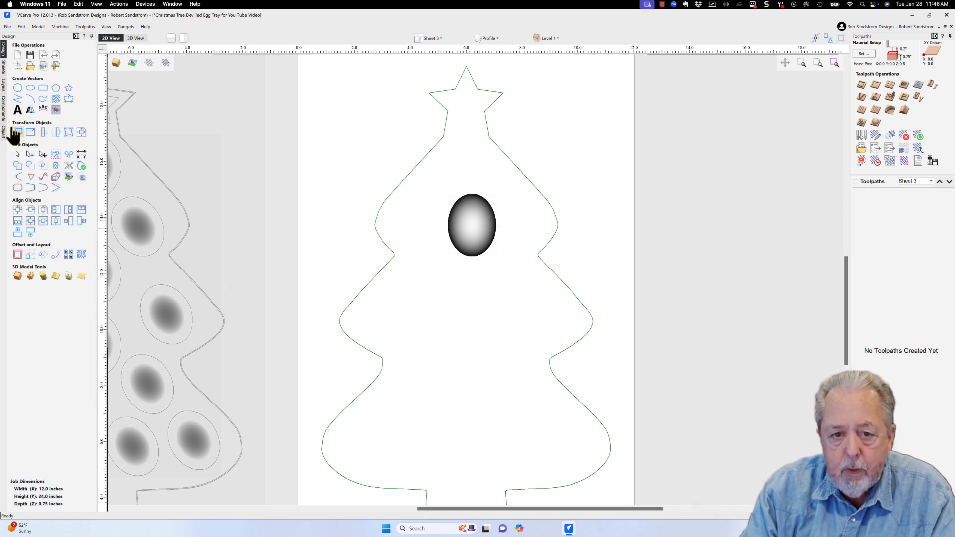
- Rename the Dome_Dish_60 component as Egg 1 in its component properties
{"action": "left_click", "coordinate": [4, 109]}
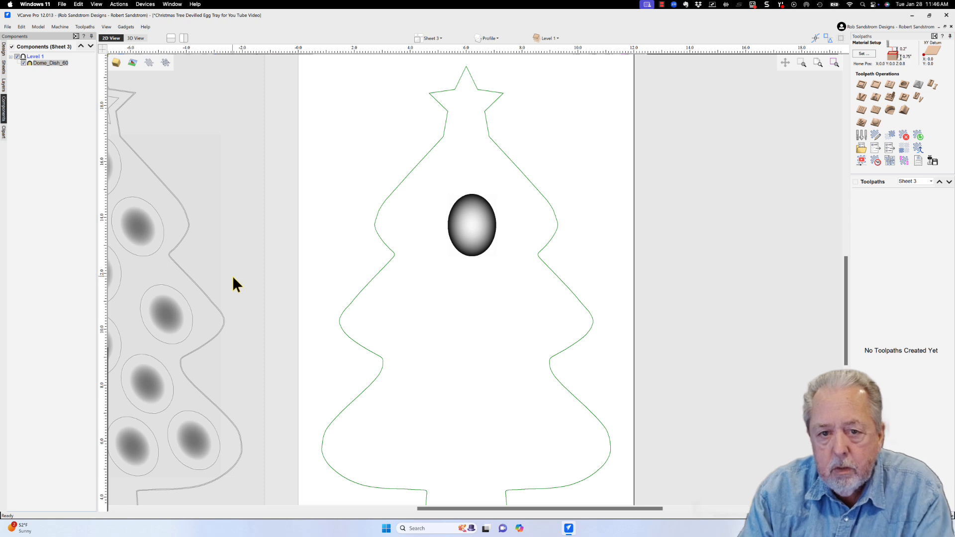
{"action": "mouse_move", "coordinate": [49, 64]}
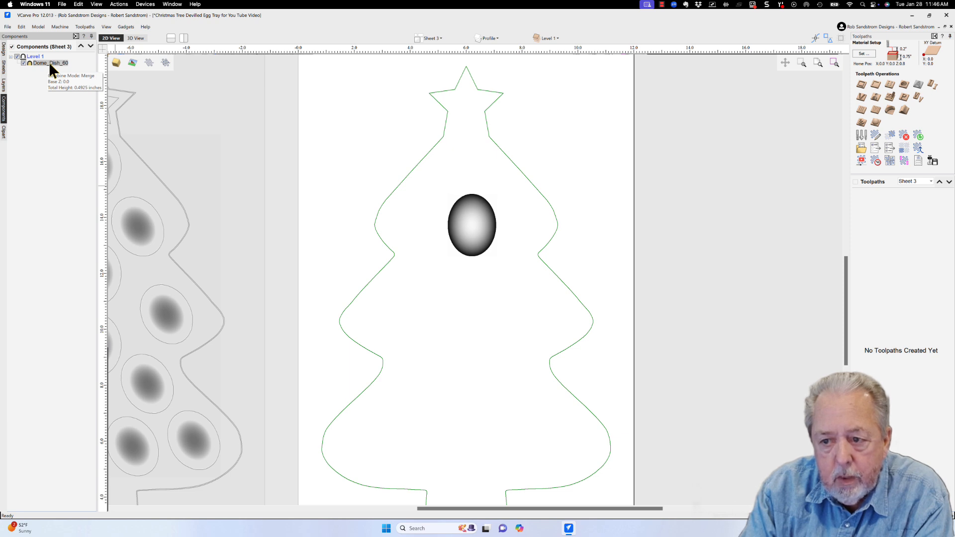
{"action": "double_click", "coordinate": [48, 63]}
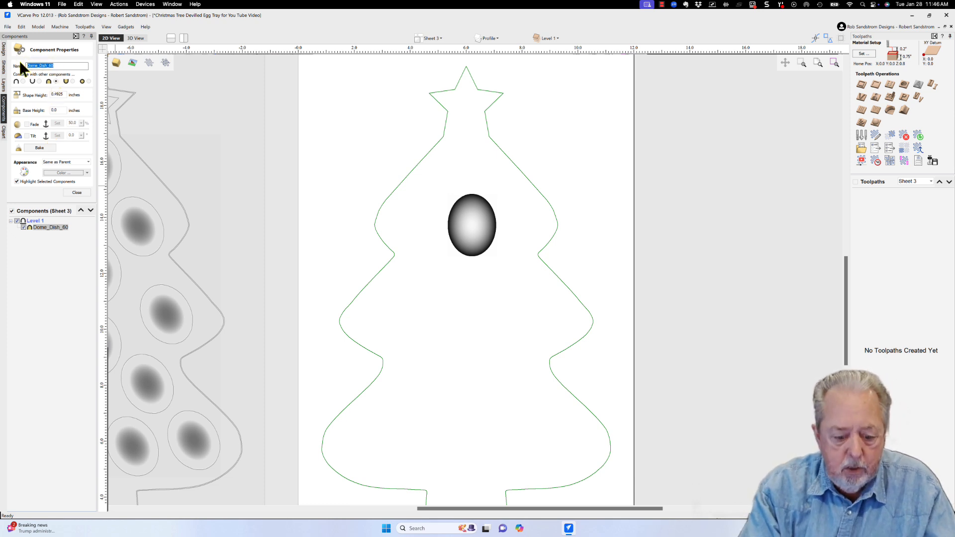
{"action": "type", "text": "Egg"}
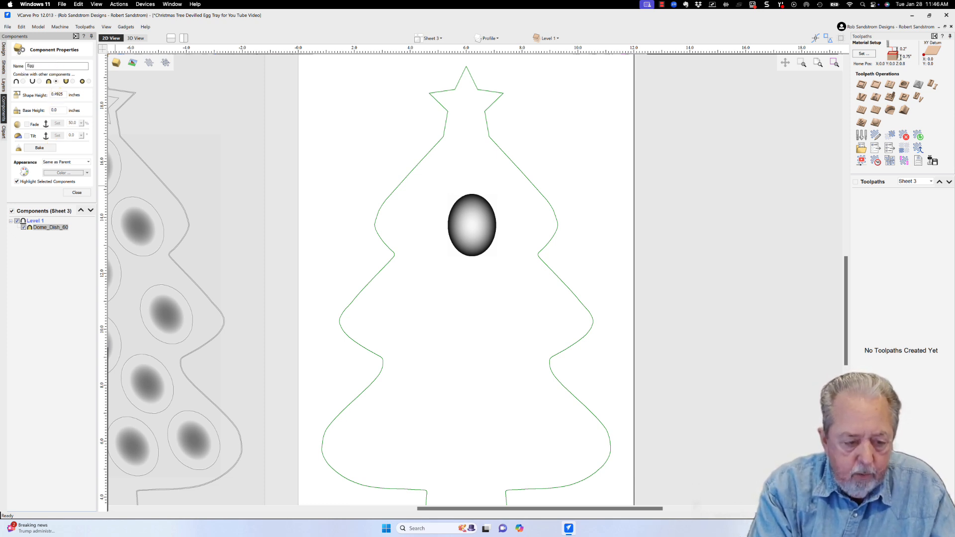
{"action": "key", "text": "Return"}
{"action": "type", "text": "gg 1"}
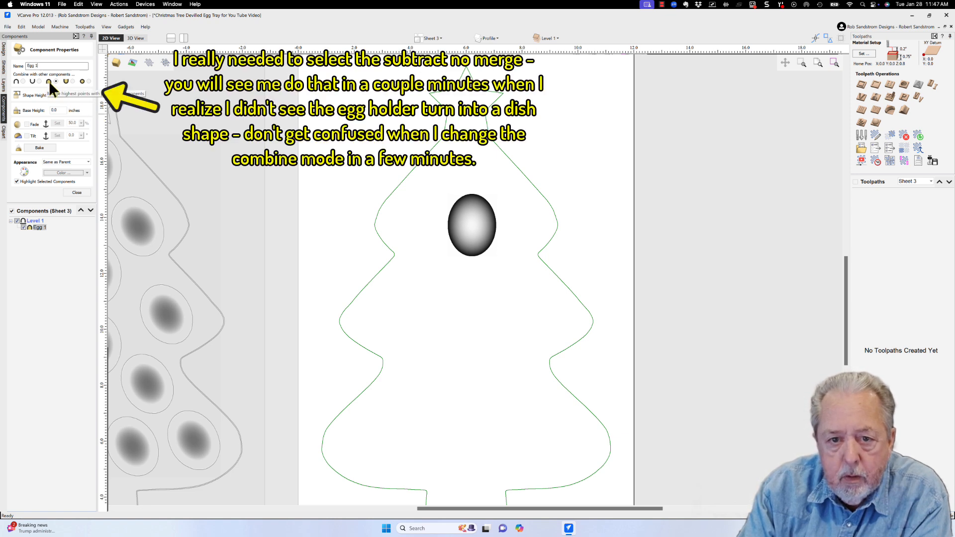
- Set Egg 1's combine mode to merge the lowest points and inspect its shape from a low angle in 3D
{"action": "left_click", "coordinate": [70, 82]}
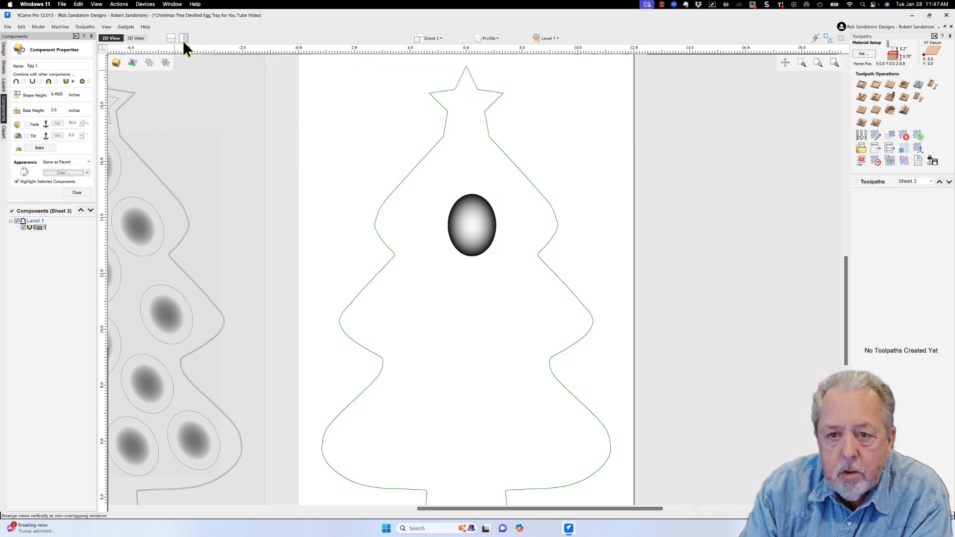
{"action": "left_click", "coordinate": [142, 38]}
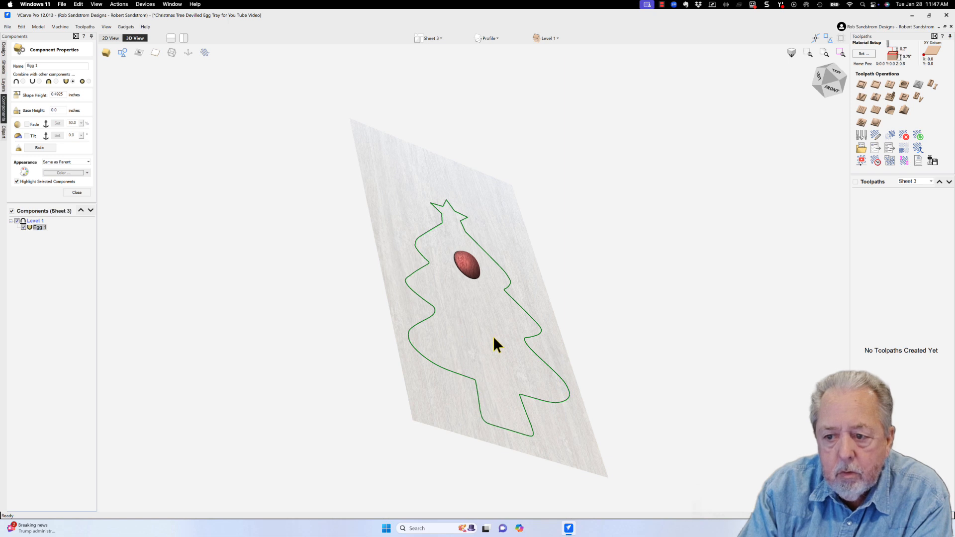
{"action": "left_click_drag", "start_coordinate": [494, 336], "coordinate": [564, 288]}
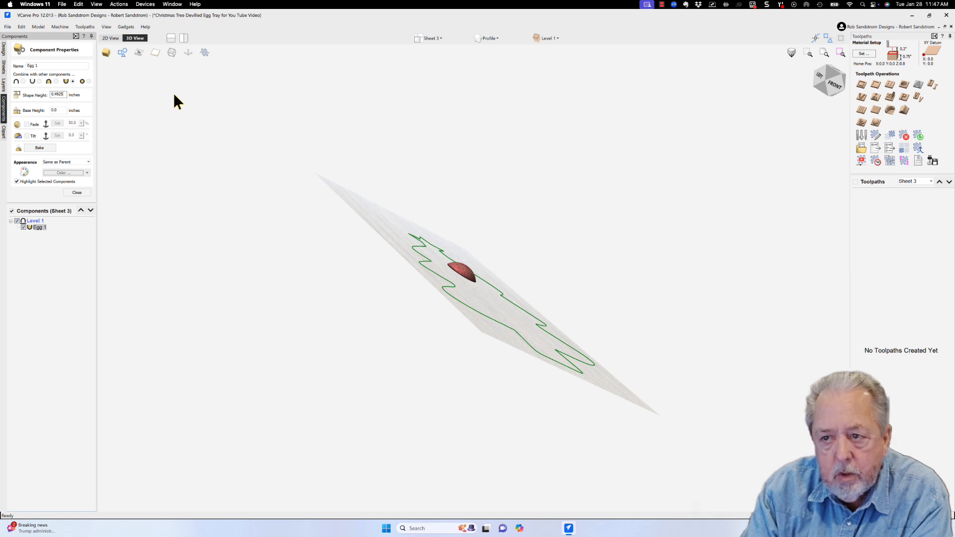
- Show the material block, set Egg 1's combine mode to Subtract, and inspect the recess in 3D
{"action": "left_click", "coordinate": [171, 53]}
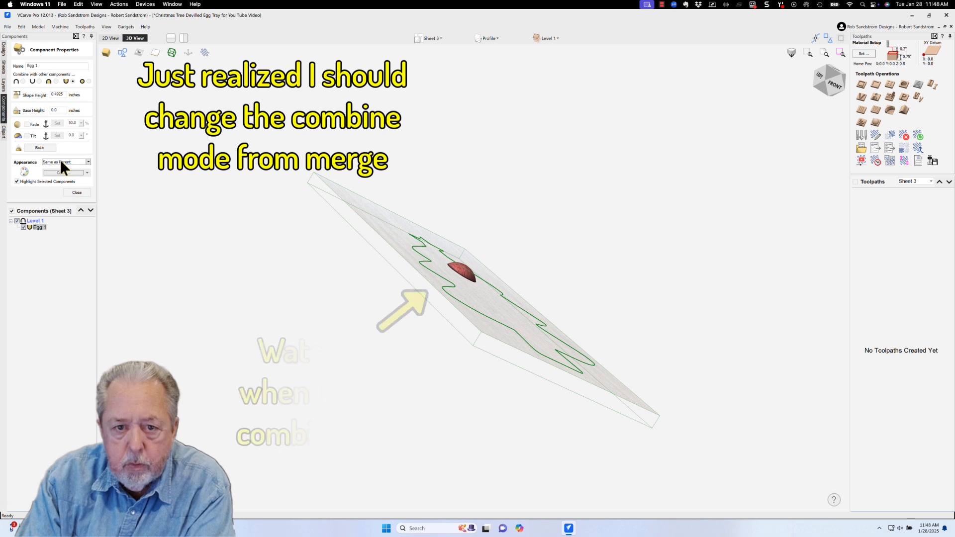
{"action": "left_click", "coordinate": [39, 82]}
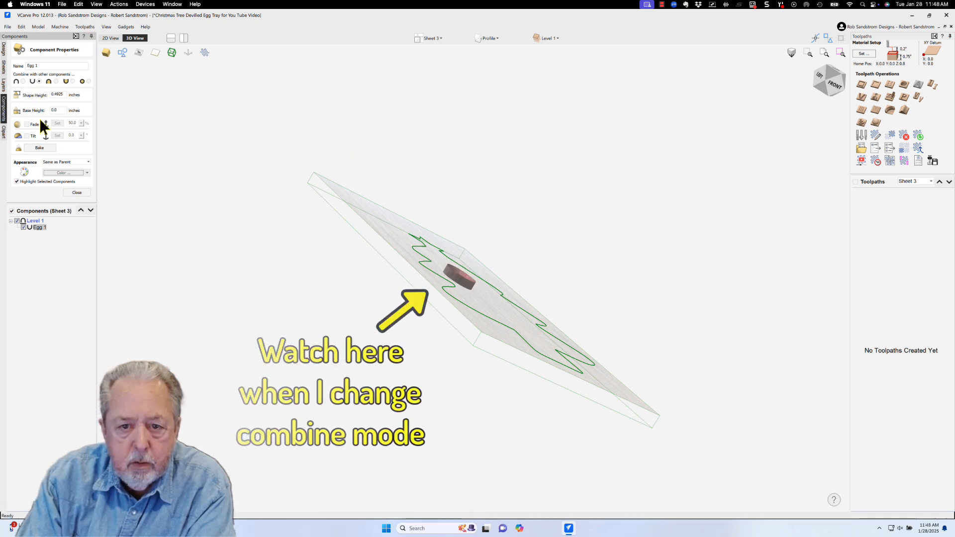
{"action": "left_click", "coordinate": [76, 192]}
{"action": "left_click_drag", "start_coordinate": [369, 214], "coordinate": [407, 324]}
{"action": "left_click_drag", "start_coordinate": [488, 267], "coordinate": [450, 306]}
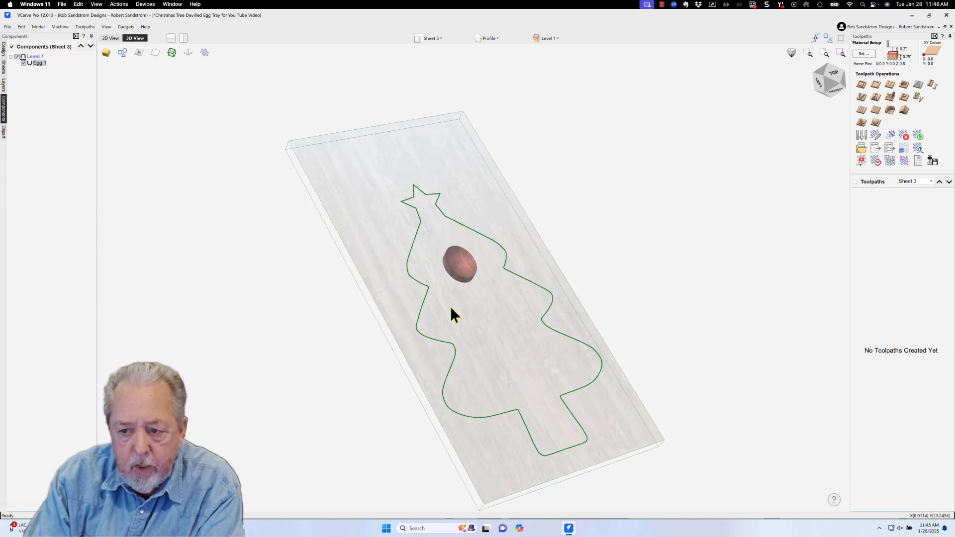
{"action": "scroll", "coordinate": [518, 229], "scroll_direction": "up", "scroll_amount": 5}
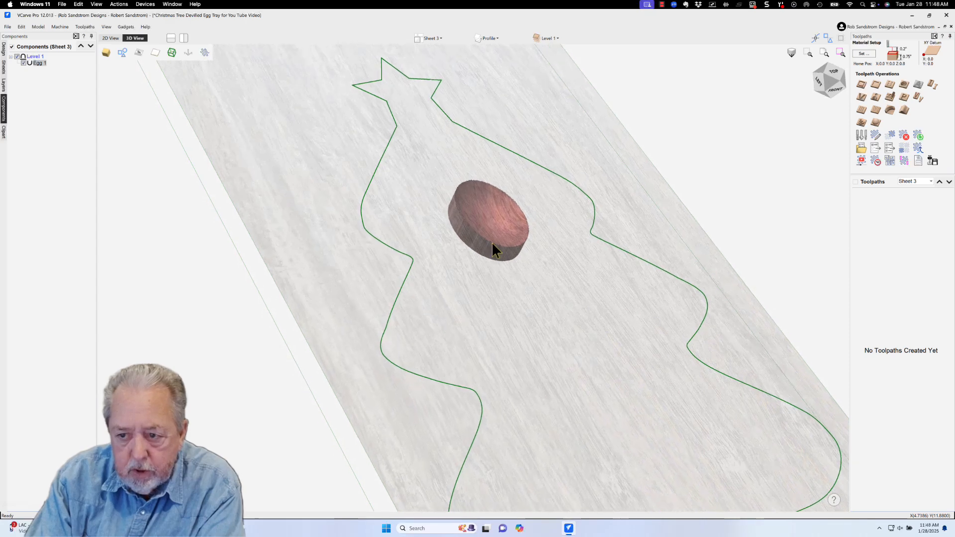
{"action": "left_click_drag", "start_coordinate": [493, 244], "coordinate": [399, 261]}
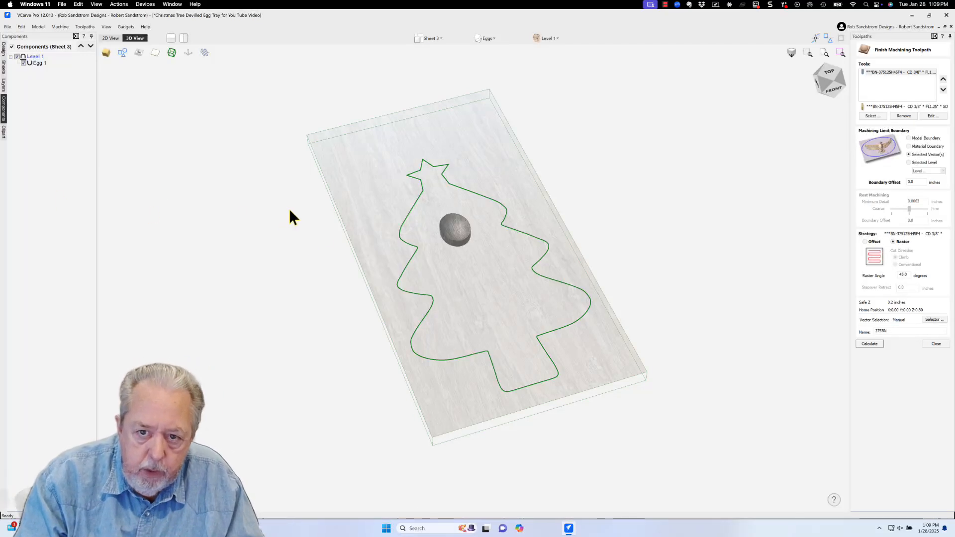
- In the 2D view, move Egg 1 to the tree's lower-left branch and rotate it clockwise to lean right
{"action": "left_click", "coordinate": [112, 38]}
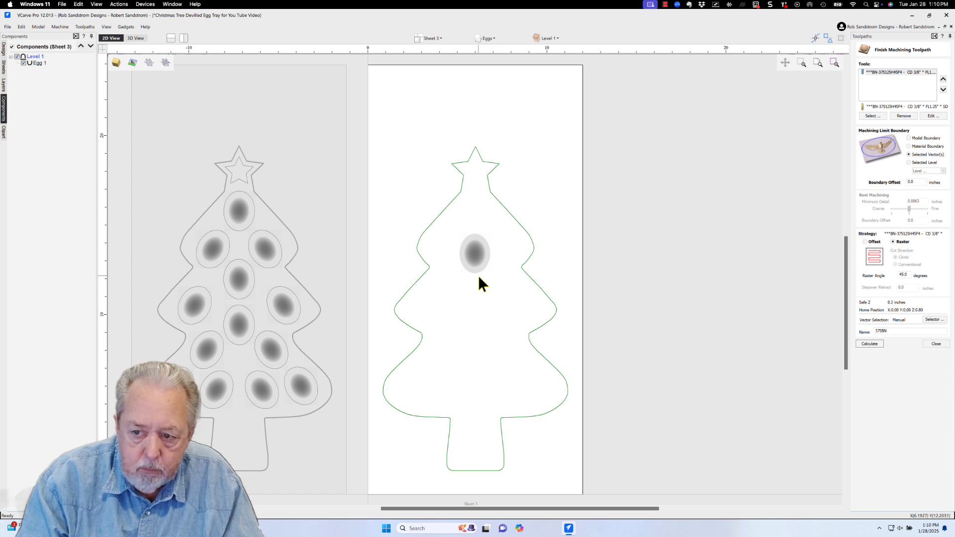
{"action": "left_click", "coordinate": [474, 256]}
{"action": "left_click_drag", "start_coordinate": [458, 323], "coordinate": [418, 398]}
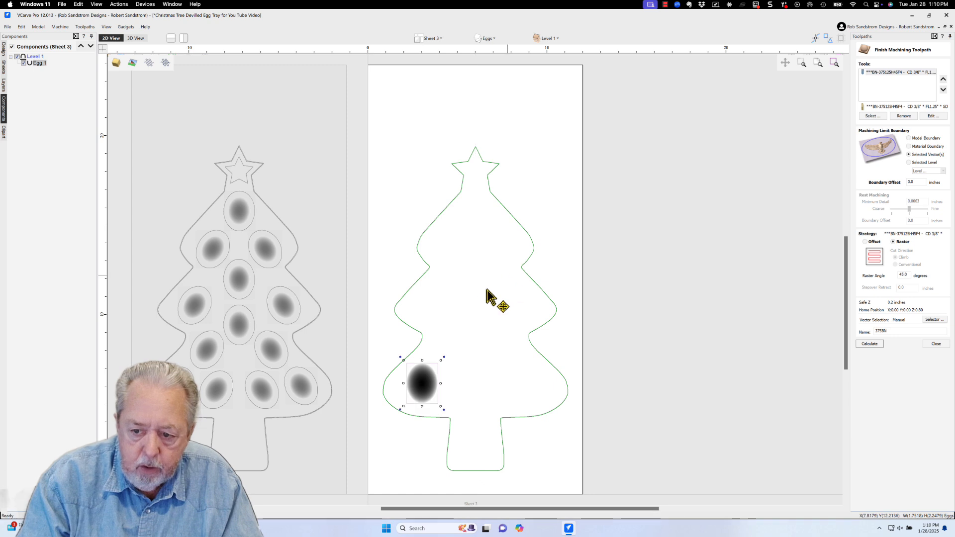
{"action": "left_click_drag", "start_coordinate": [446, 359], "coordinate": [470, 363]}
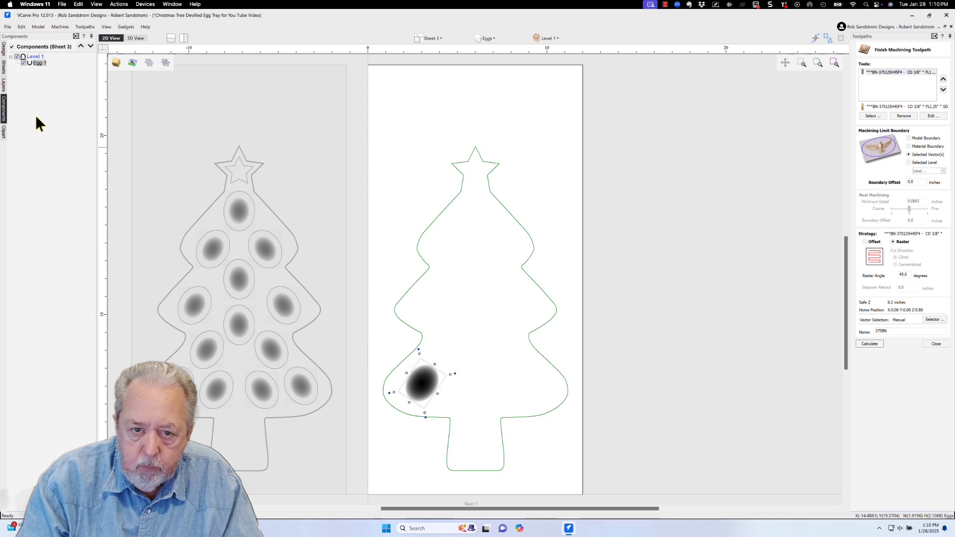
- Duplicate Egg 1 and place the copy just right of it, slightly lower on the bottom branch
{"action": "mouse_move", "coordinate": [38, 63]}
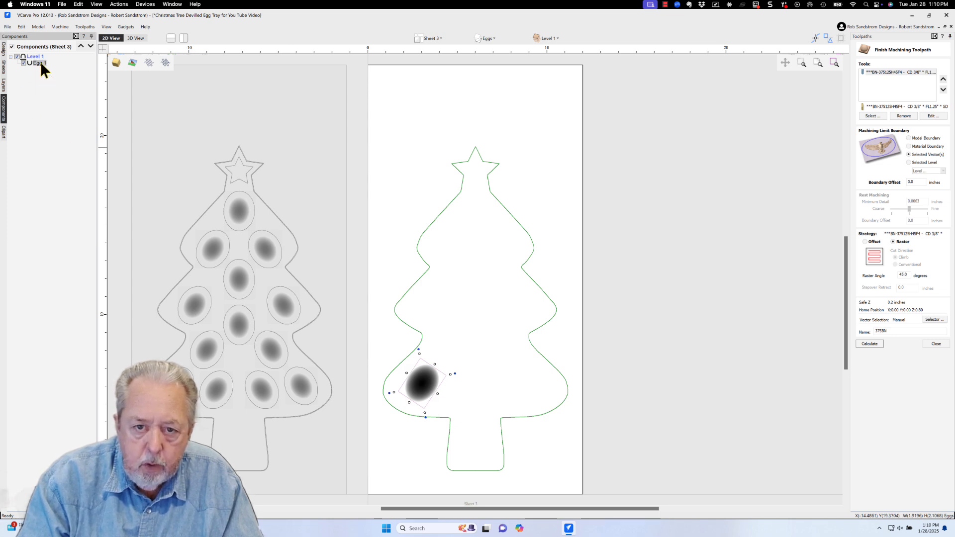
{"action": "right_click", "coordinate": [40, 63]}
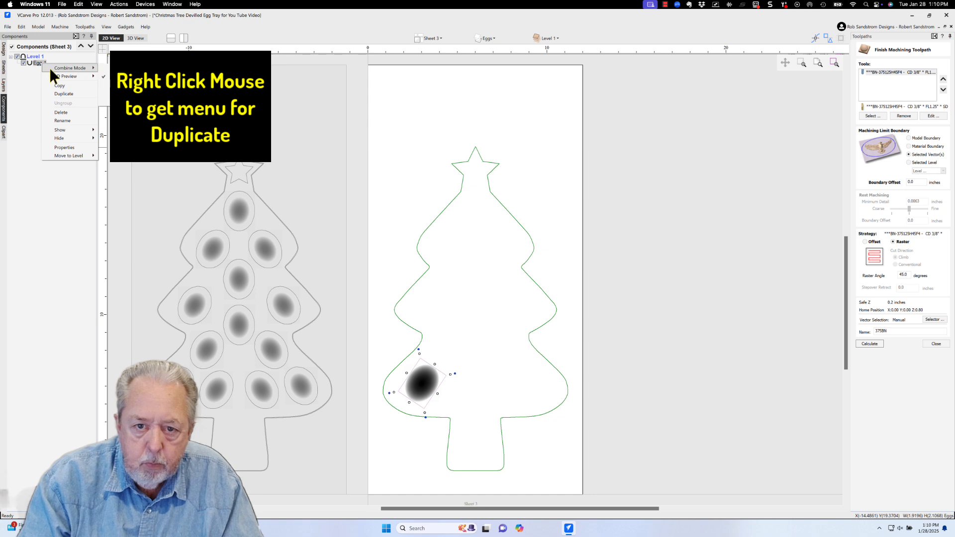
{"action": "left_click", "coordinate": [60, 96]}
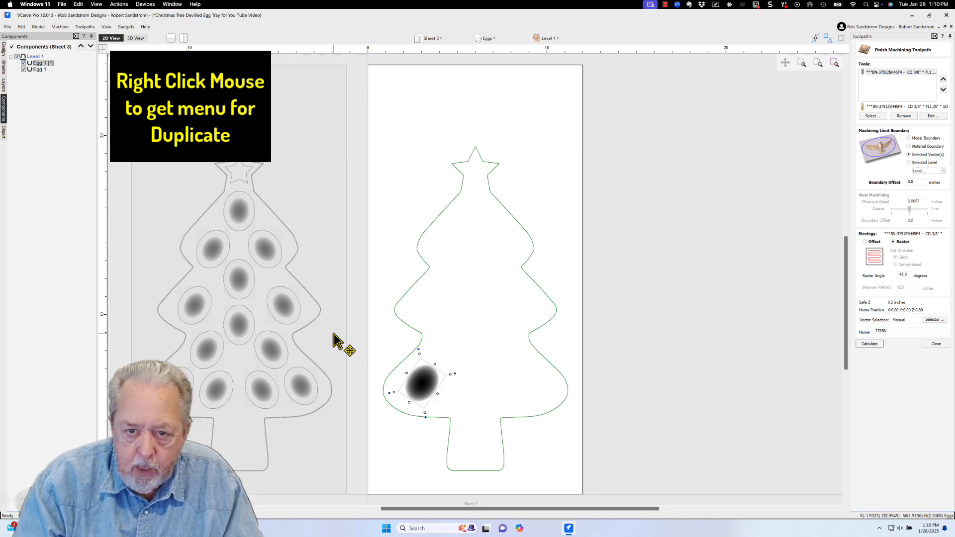
{"action": "left_click_drag", "start_coordinate": [423, 385], "coordinate": [457, 393]}
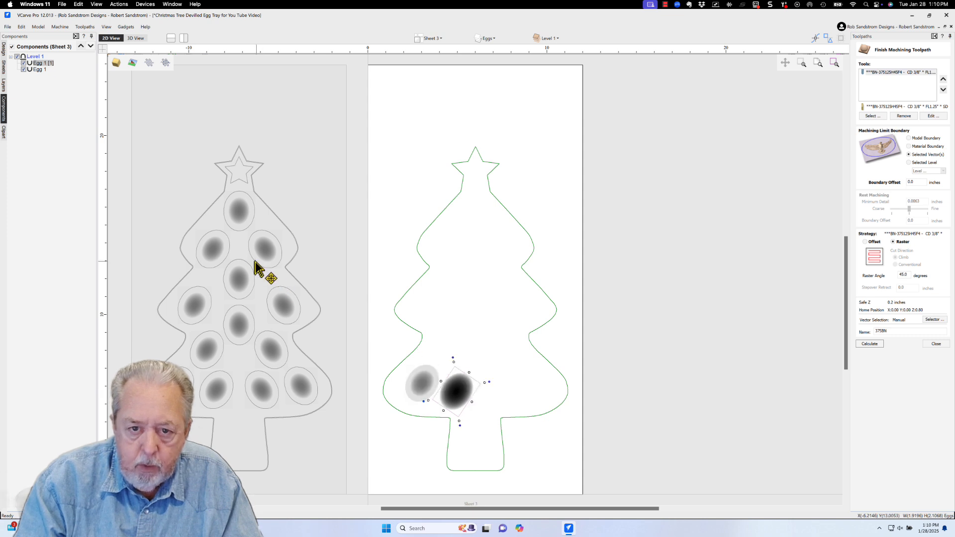
- Rename the duplicated egg component as Egg 2
{"action": "right_click", "coordinate": [43, 64]}
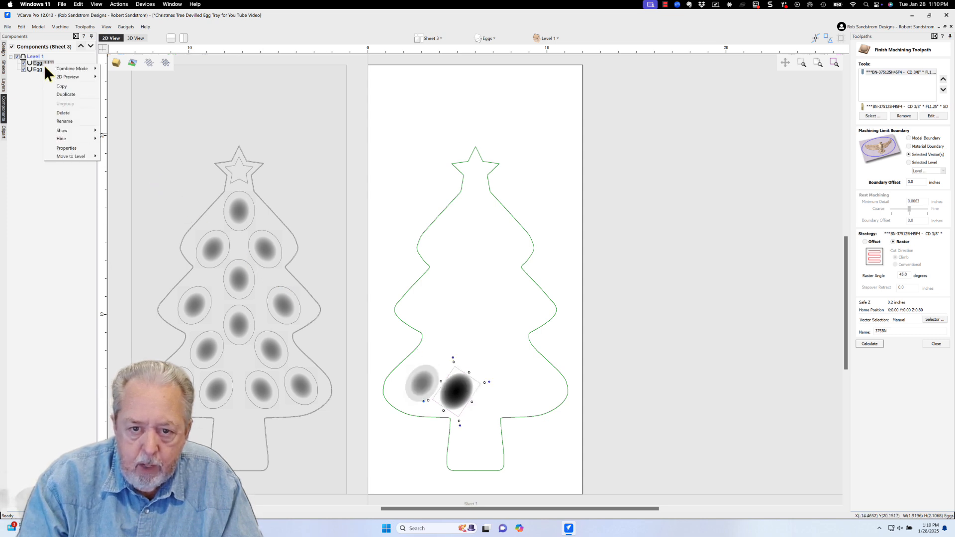
{"action": "left_click", "coordinate": [65, 122]}
{"action": "type", "text": "Eg"}
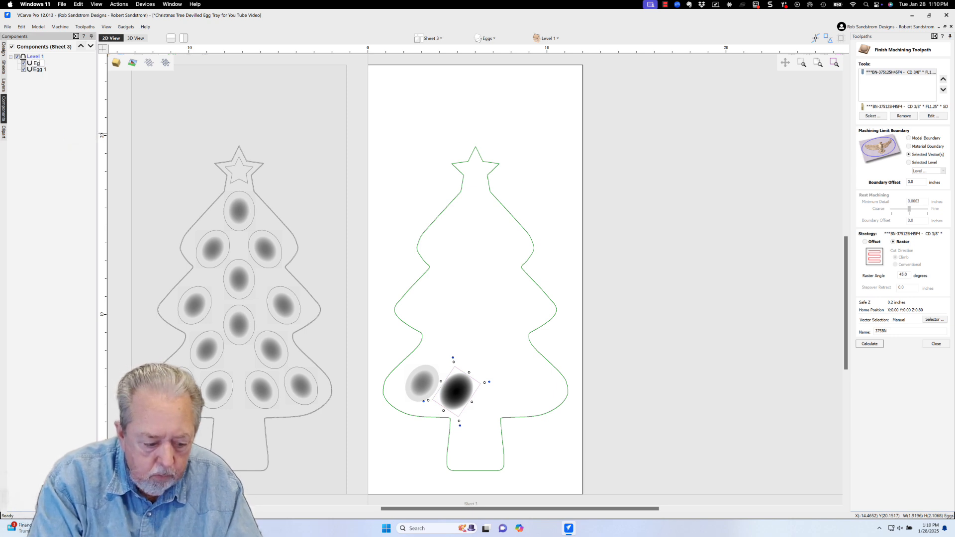
{"action": "type", "text": "g 2"}
{"action": "key", "text": "Return"}
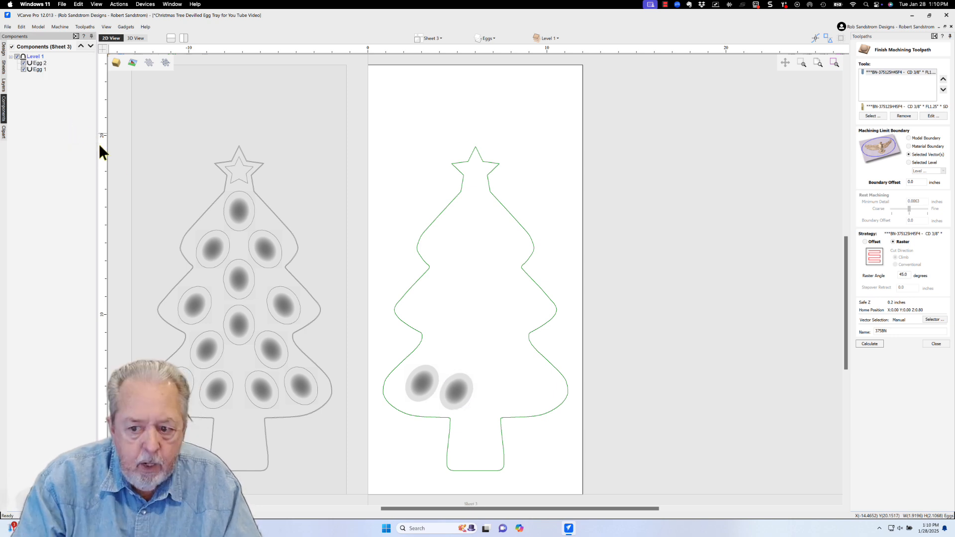
- Duplicate Egg 1 and Egg 2 together and move the copies horizontally to the right half of the bottom branch
{"action": "left_click", "coordinate": [420, 379]}
{"action": "left_click", "coordinate": [452, 398], "text": "shift"}
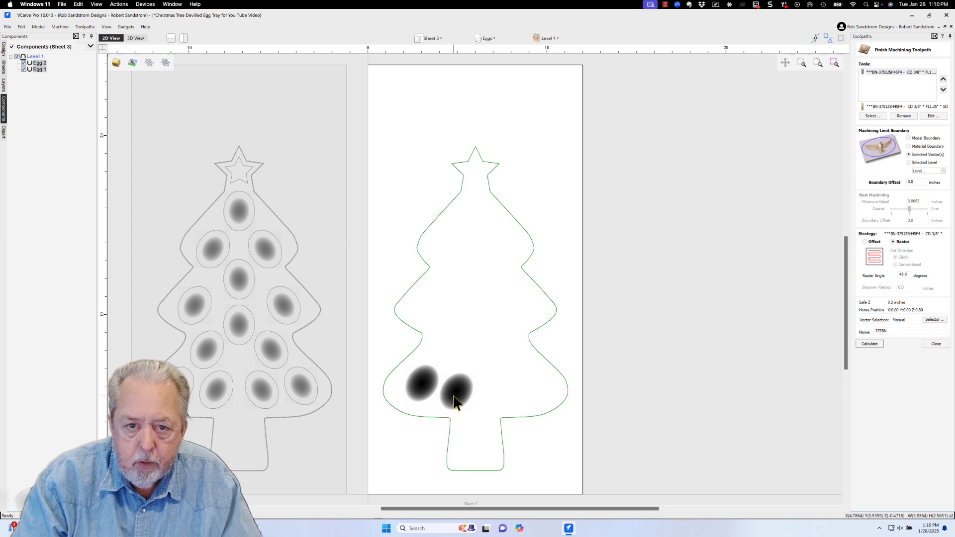
{"action": "right_click", "coordinate": [47, 70]}
{"action": "left_click", "coordinate": [69, 91]}
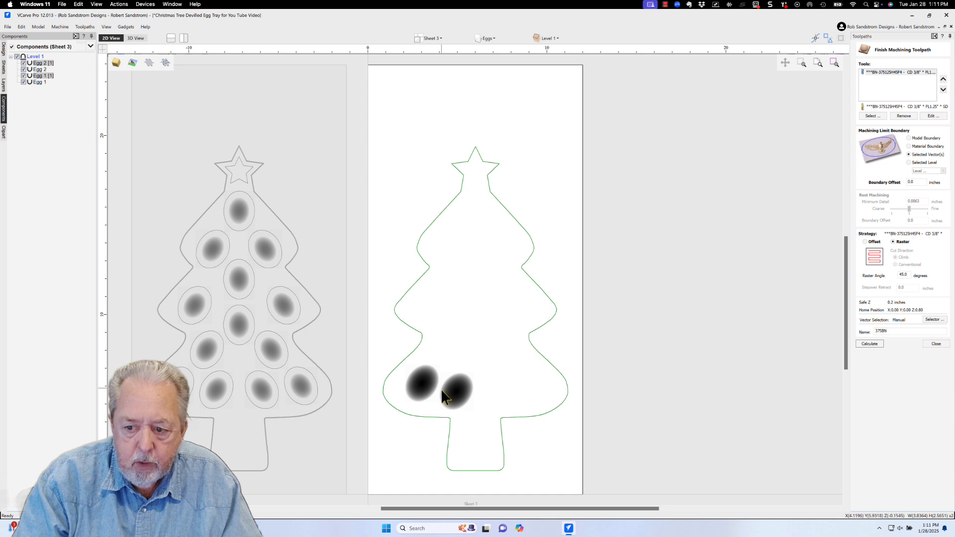
{"action": "left_click", "coordinate": [447, 400]}
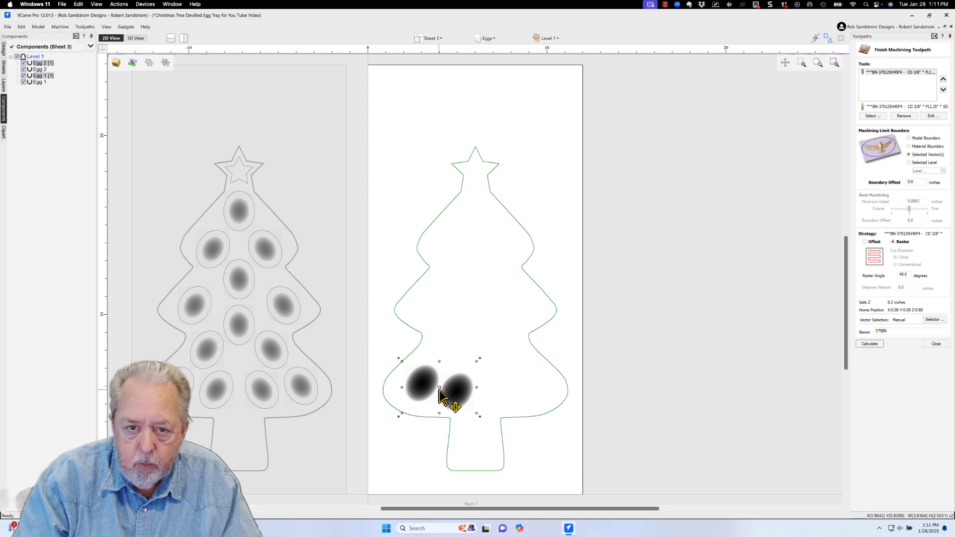
{"action": "left_click_drag", "start_coordinate": [440, 389], "coordinate": [535, 389]}
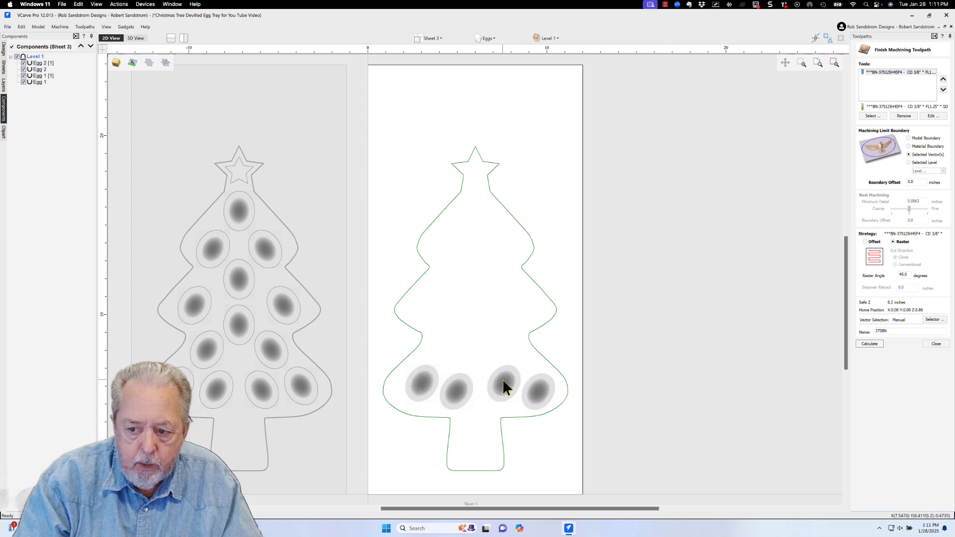
- Rename the inner copy on the right half of the bottom branch as Egg 3
{"action": "left_click", "coordinate": [502, 379]}
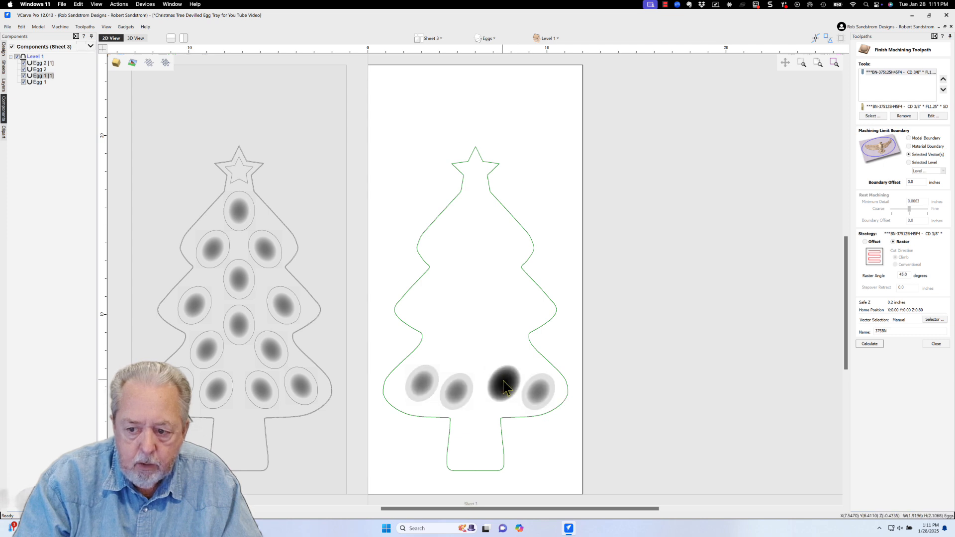
{"action": "right_click", "coordinate": [46, 73]}
{"action": "left_click", "coordinate": [70, 127]}
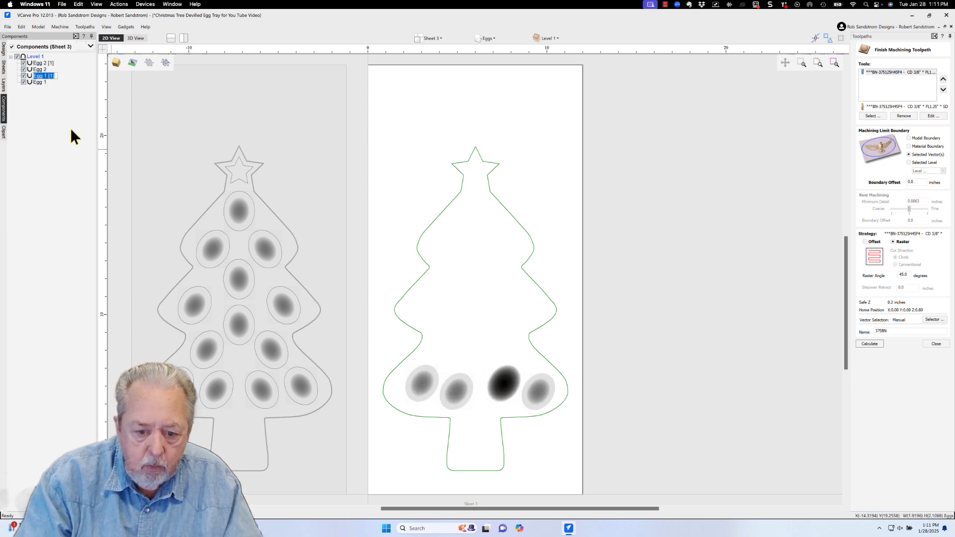
{"action": "type", "text": "Egg 3"}
{"action": "key", "text": "Return"}
- Rename the outermost right copy as Egg 4, and reorder Egg 3 above Egg 2 in the component list
{"action": "left_click", "coordinate": [541, 393]}
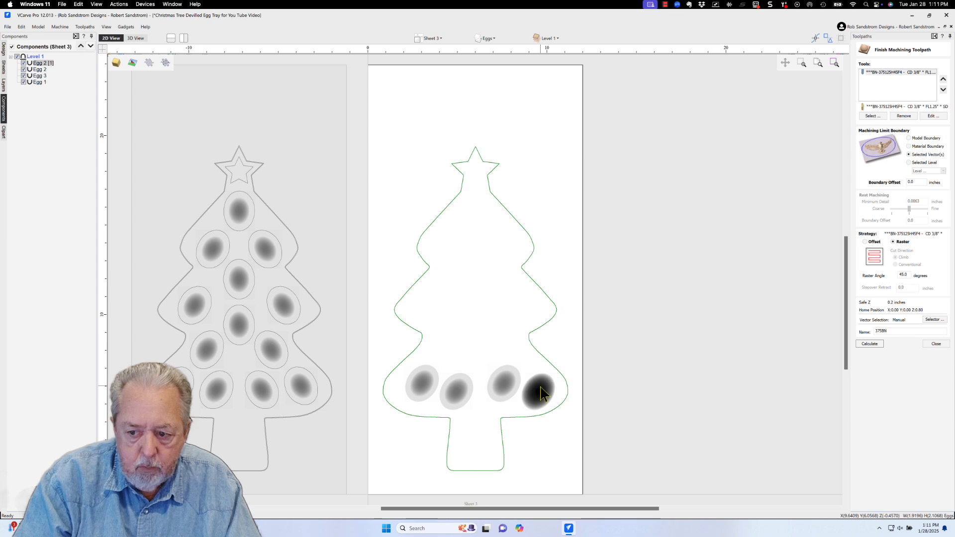
{"action": "right_click", "coordinate": [40, 63]}
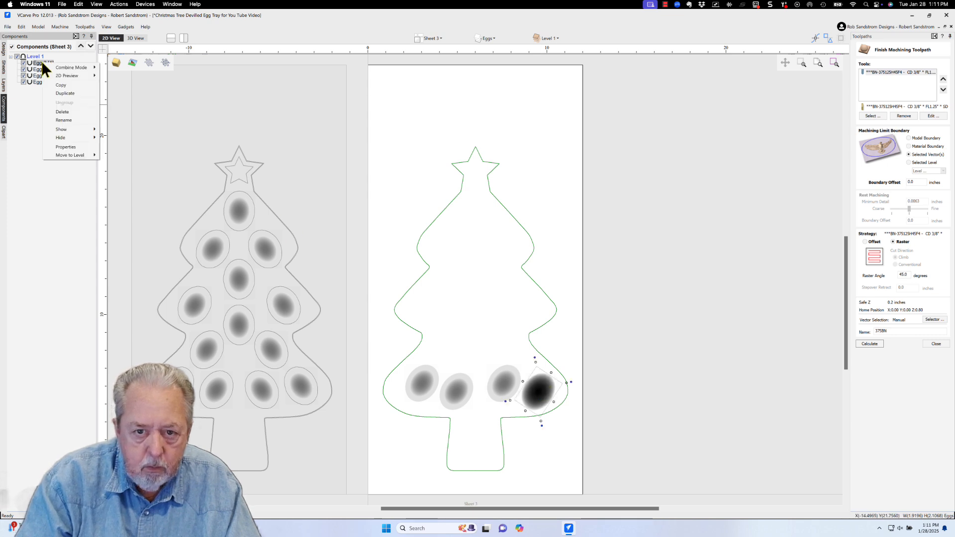
{"action": "left_click", "coordinate": [63, 120]}
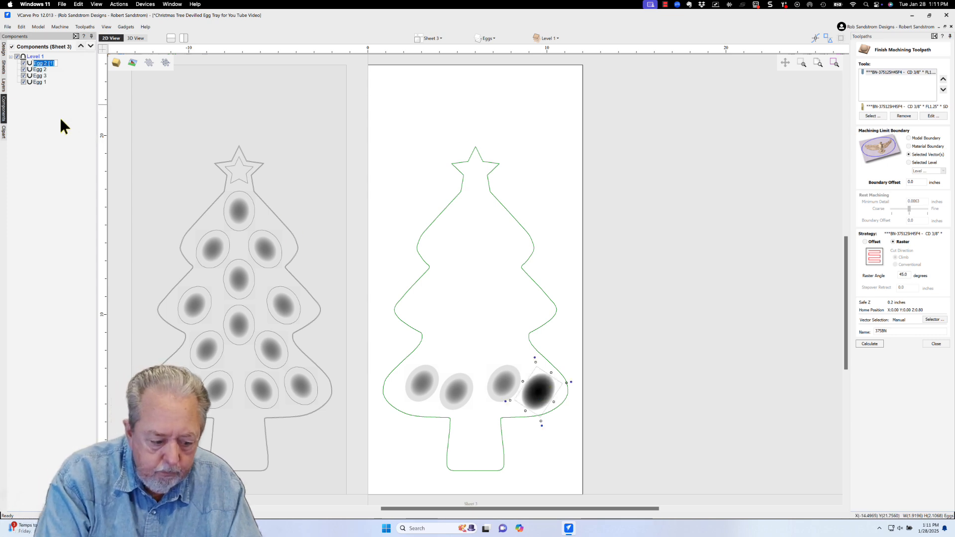
{"action": "type", "text": "Egg 4"}
{"action": "key", "text": "Return"}
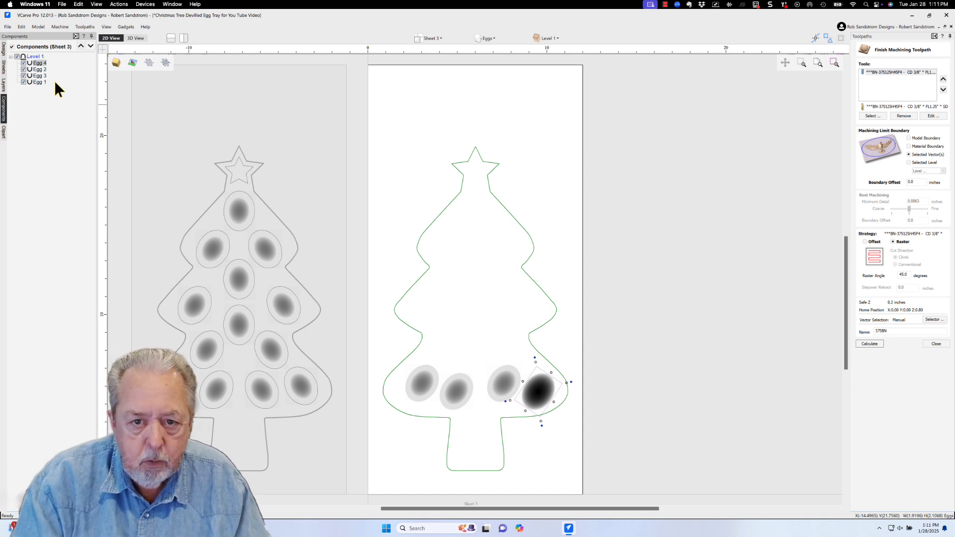
{"action": "key", "text": "Escape"}
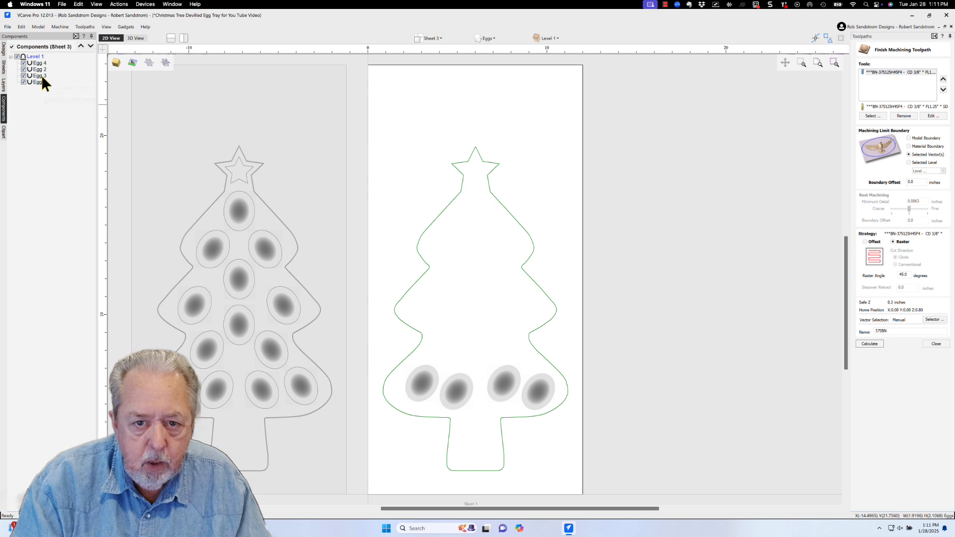
{"action": "left_click_drag", "start_coordinate": [41, 75], "coordinate": [44, 66]}
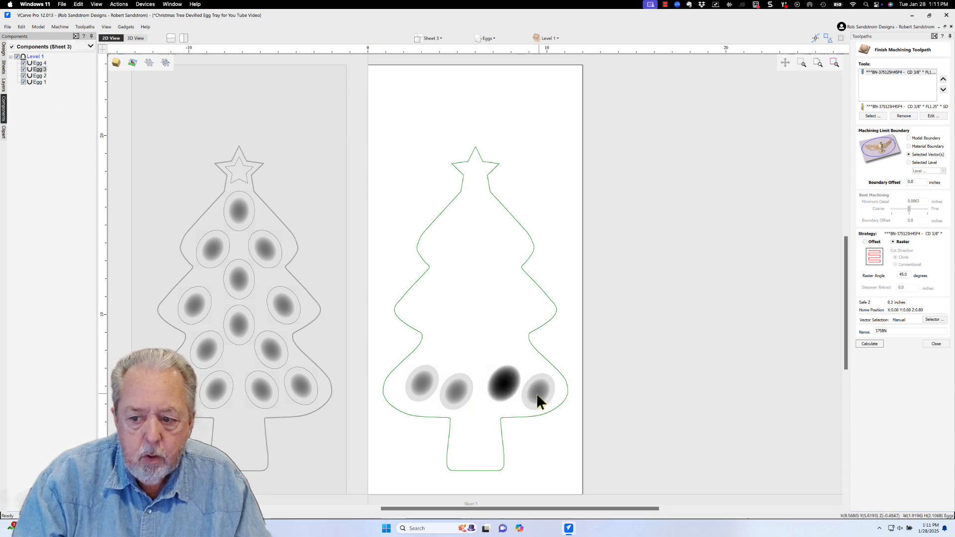
- Rotate Egg 3 and Egg 4 to lean left and adjust their positions to mirror the eggs on the left half
{"action": "left_click", "coordinate": [506, 391]}
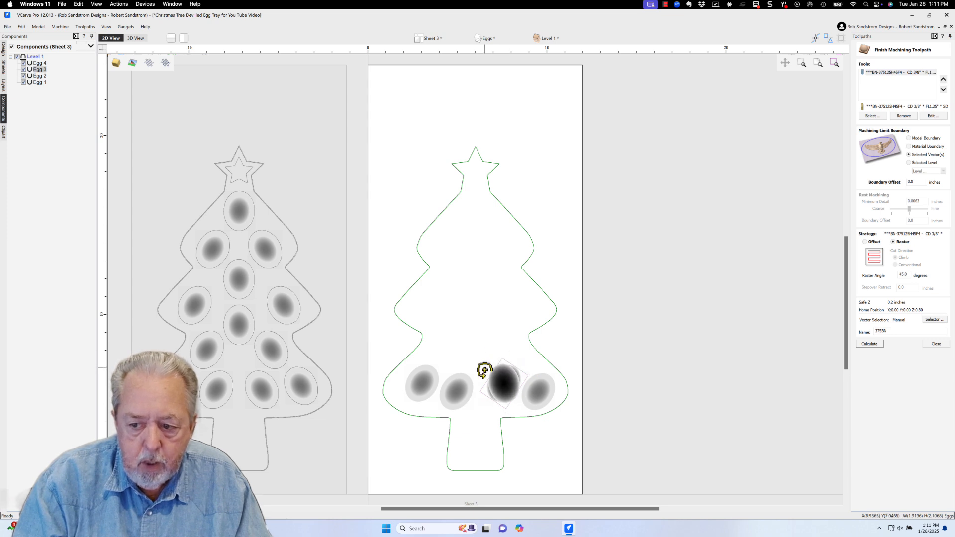
{"action": "left_click", "coordinate": [544, 395]}
{"action": "left_click_drag", "start_coordinate": [535, 358], "coordinate": [542, 392]}
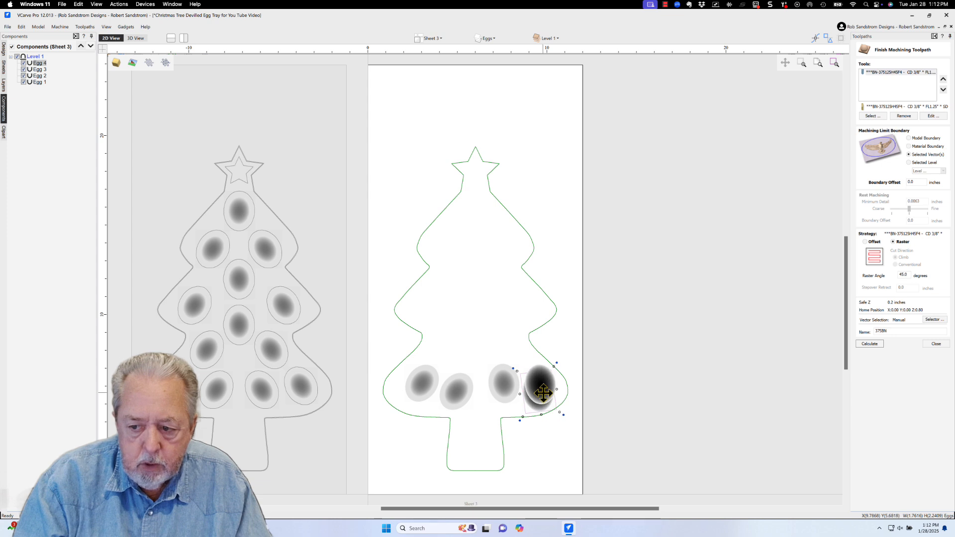
{"action": "left_click", "coordinate": [501, 386]}
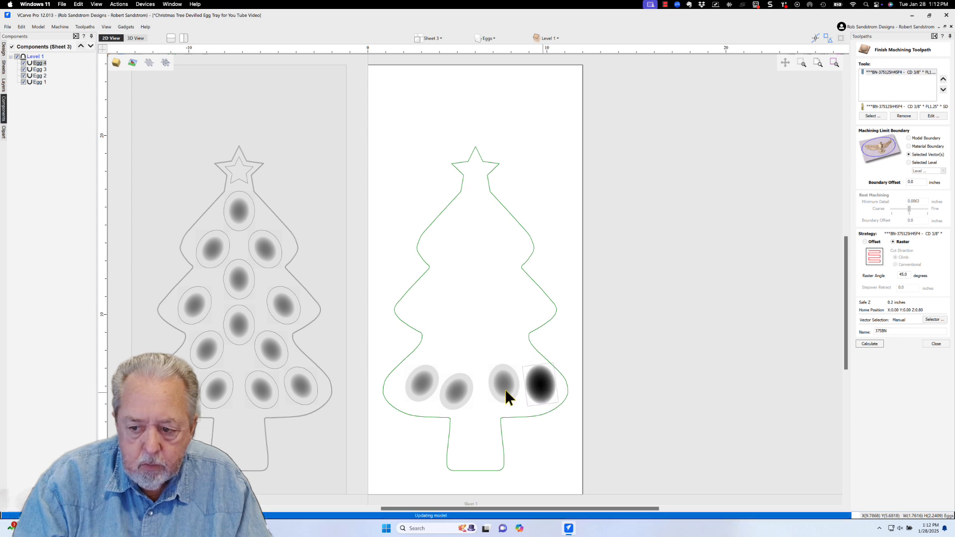
{"action": "left_click", "coordinate": [542, 393]}
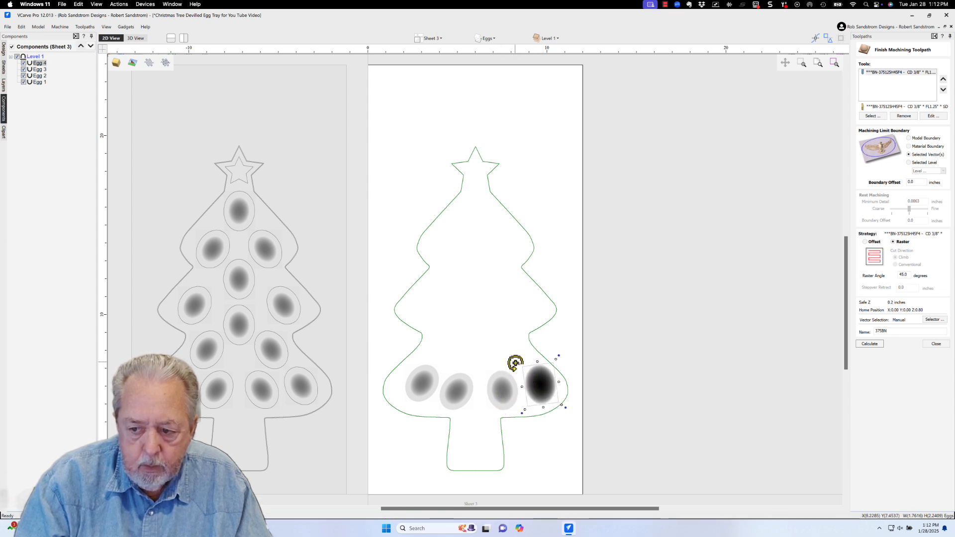
{"action": "left_click_drag", "start_coordinate": [516, 361], "coordinate": [511, 365]}
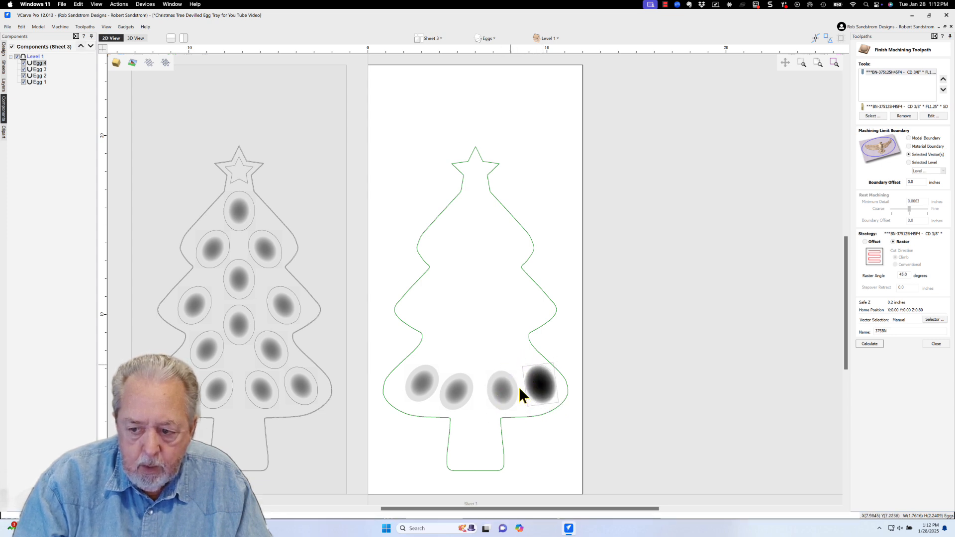
{"action": "left_click", "coordinate": [526, 433]}
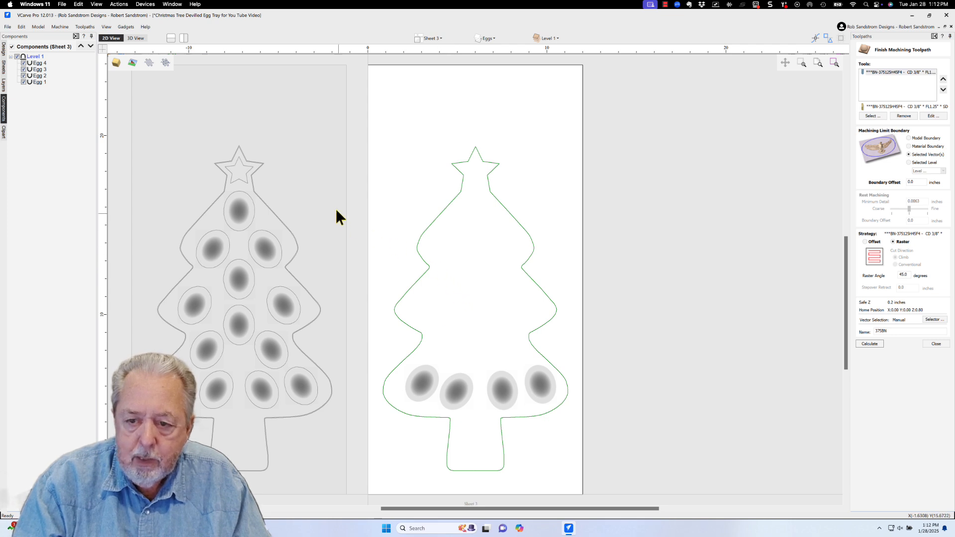
- Switch to the BAMX Version sheet and examine its finished egg layout and component list
{"action": "left_click", "coordinate": [291, 153]}
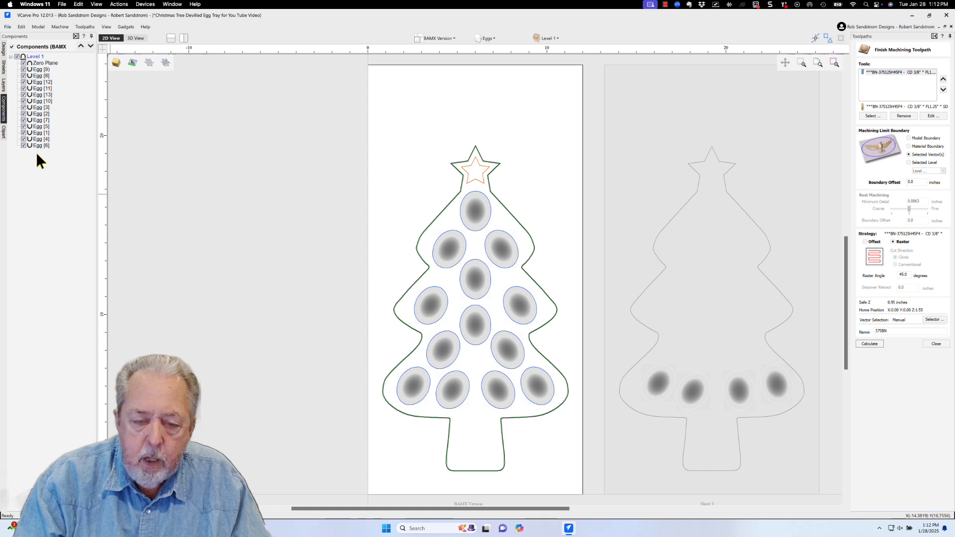
{"action": "mouse_move", "coordinate": [39, 152]}
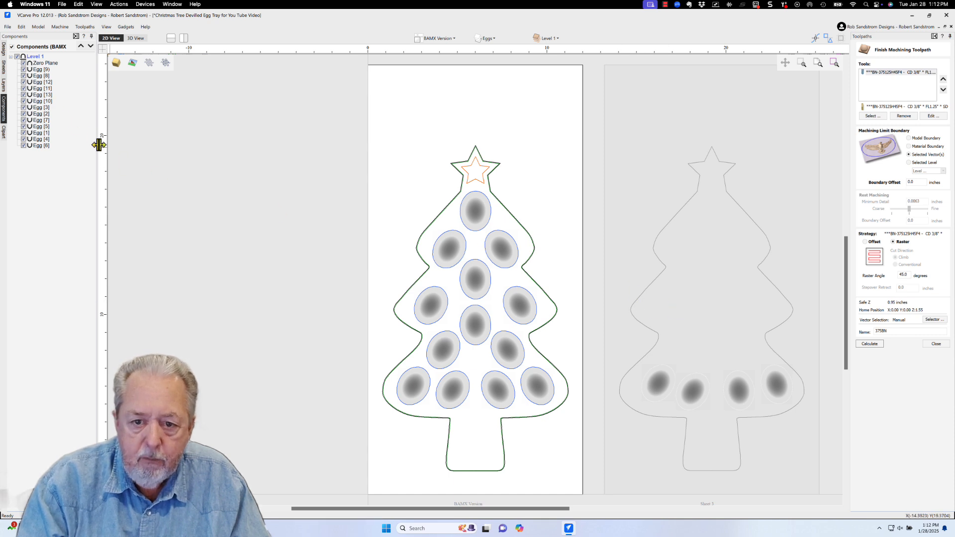
- Temporarily hide the Zero Plane in the 3D view and examine the edges of the egg recesses up close
{"action": "key", "text": "F3"}
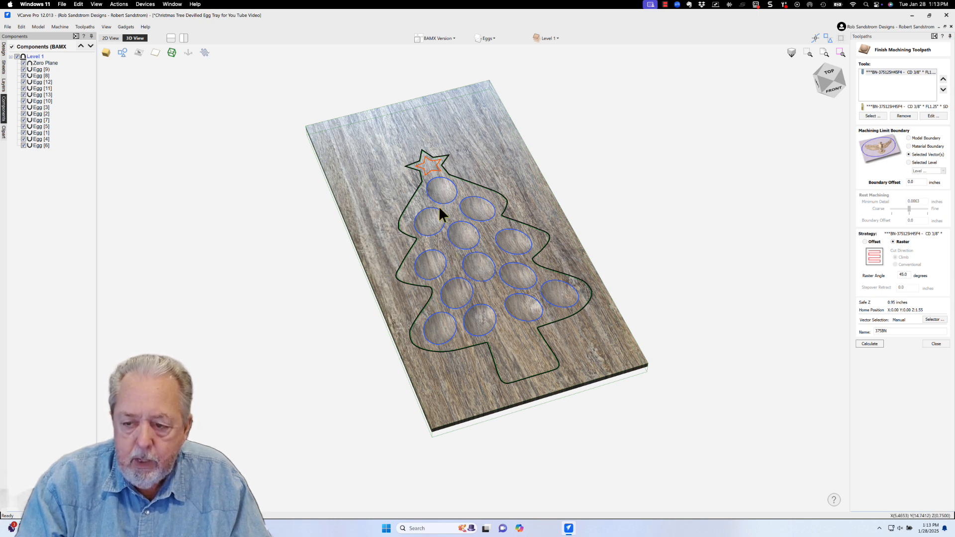
{"action": "left_click", "coordinate": [23, 62]}
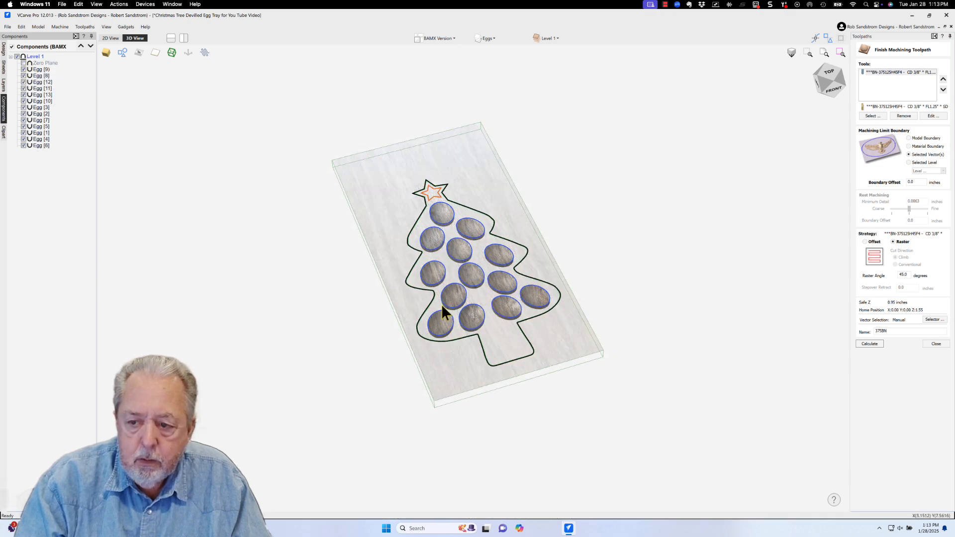
{"action": "scroll", "coordinate": [441, 304], "scroll_direction": "down", "scroll_amount": 2}
{"action": "scroll", "coordinate": [441, 304], "scroll_direction": "up", "scroll_amount": 6}
{"action": "scroll", "coordinate": [440, 307], "scroll_direction": "down", "scroll_amount": 5}
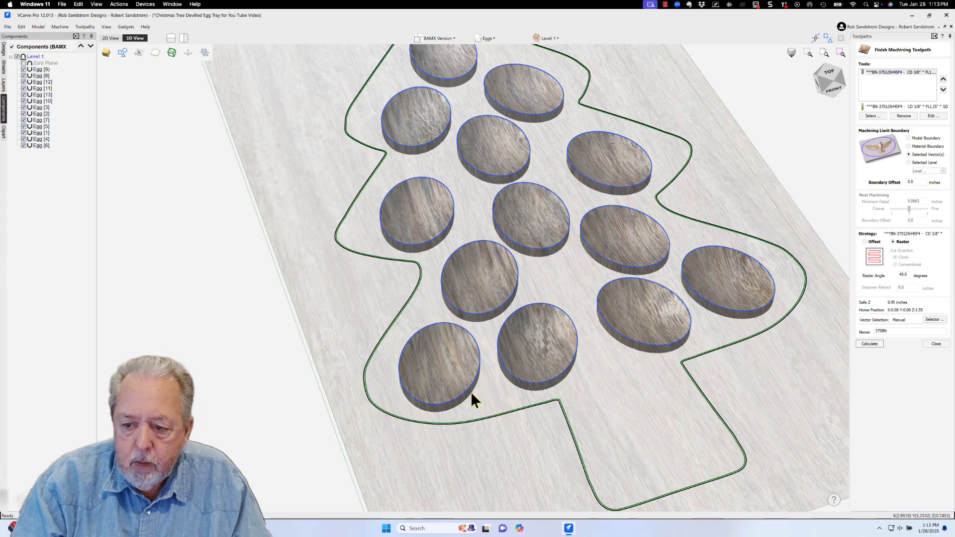
{"action": "scroll", "coordinate": [462, 253], "scroll_direction": "up", "scroll_amount": 5}
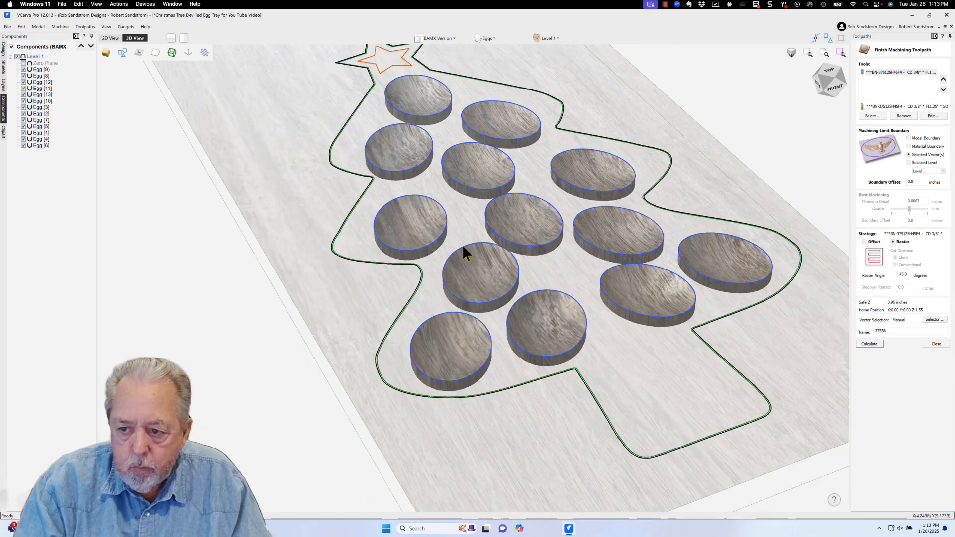
{"action": "scroll", "coordinate": [470, 210], "scroll_direction": "down", "scroll_amount": 5}
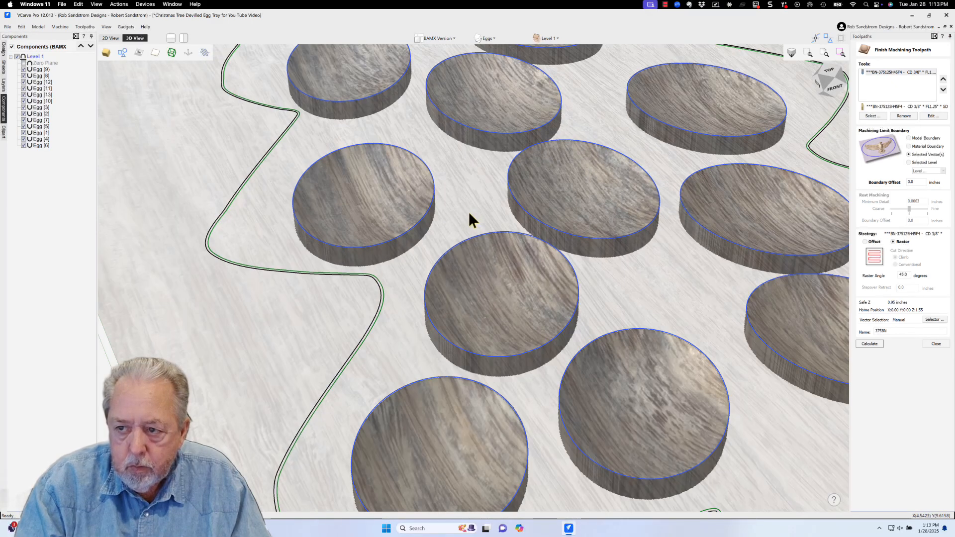
{"action": "scroll", "coordinate": [413, 266], "scroll_direction": "up", "scroll_amount": 5}
{"action": "scroll", "coordinate": [413, 266], "scroll_direction": "up", "scroll_amount": 1}
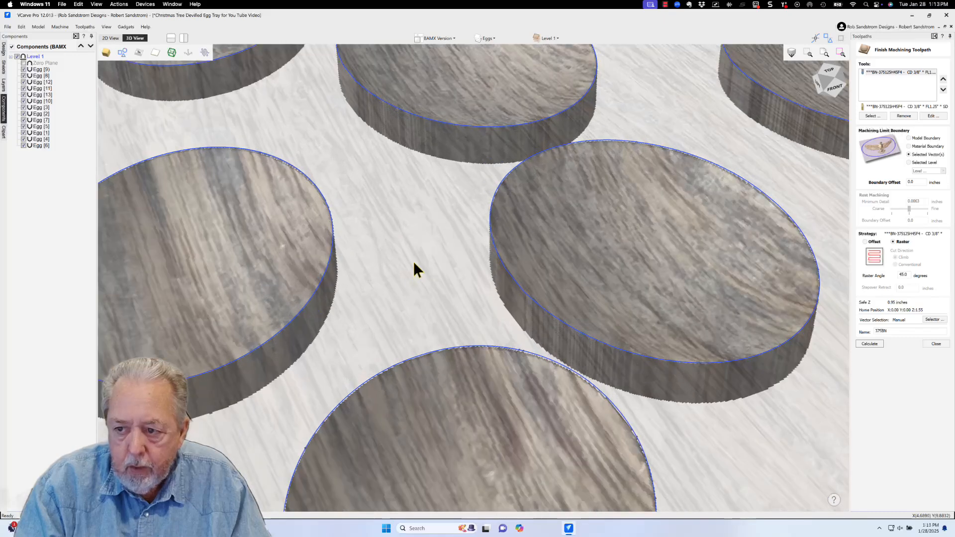
{"action": "scroll", "coordinate": [428, 251], "scroll_direction": "up", "scroll_amount": 2}
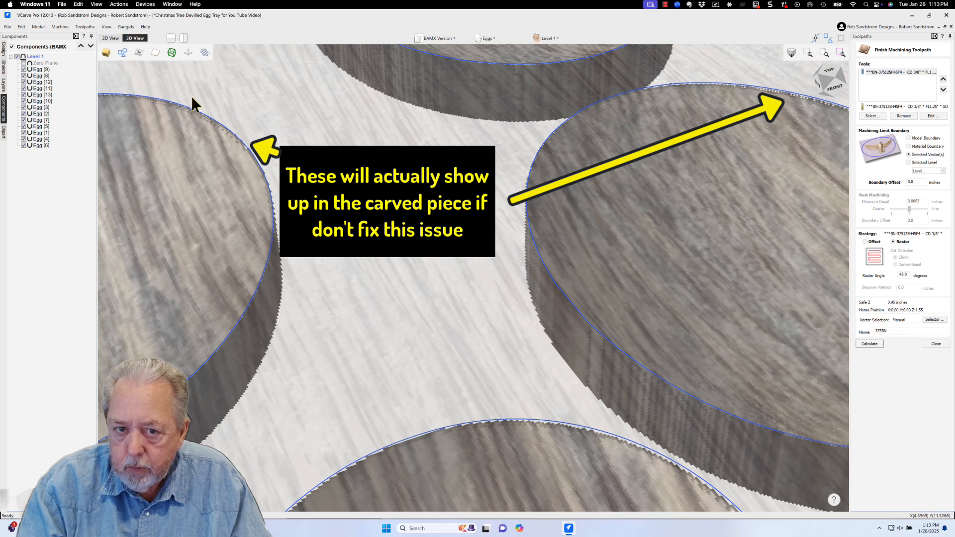
{"action": "left_click", "coordinate": [23, 63]}
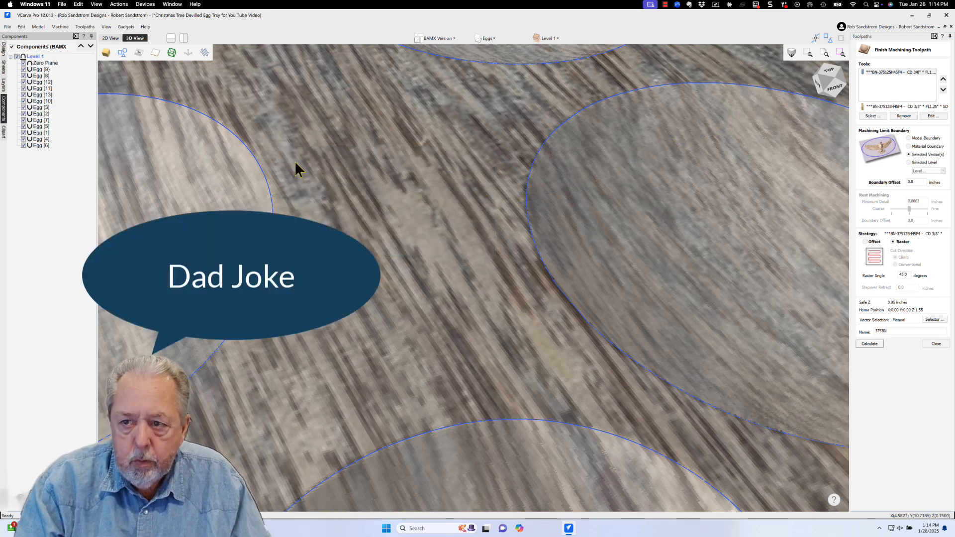
{"action": "scroll", "coordinate": [295, 170], "scroll_direction": "down", "scroll_amount": 2}
{"action": "scroll", "coordinate": [296, 163], "scroll_direction": "down", "scroll_amount": 5}
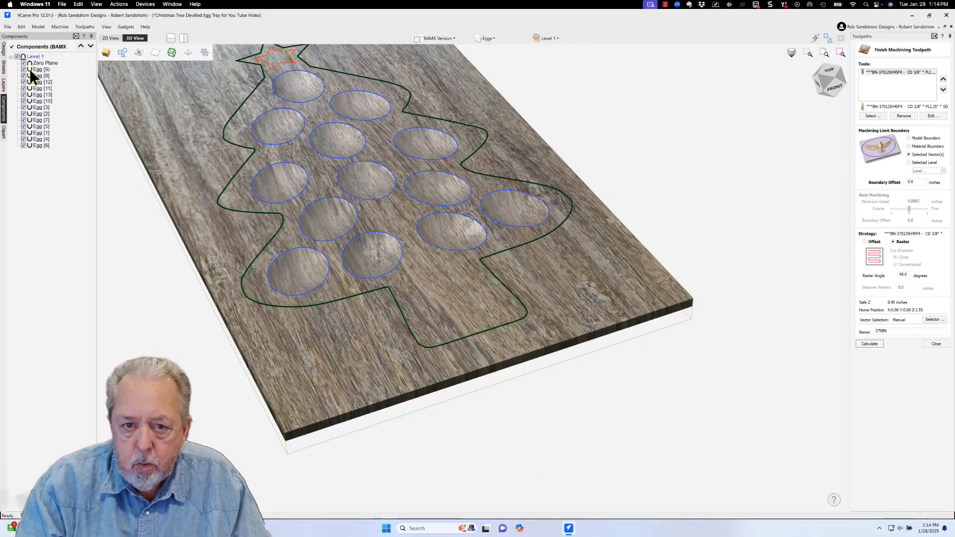
- Hide the existing Zero Plane, add a new zero plane to the model, and list it among the components
{"action": "left_click", "coordinate": [25, 62]}
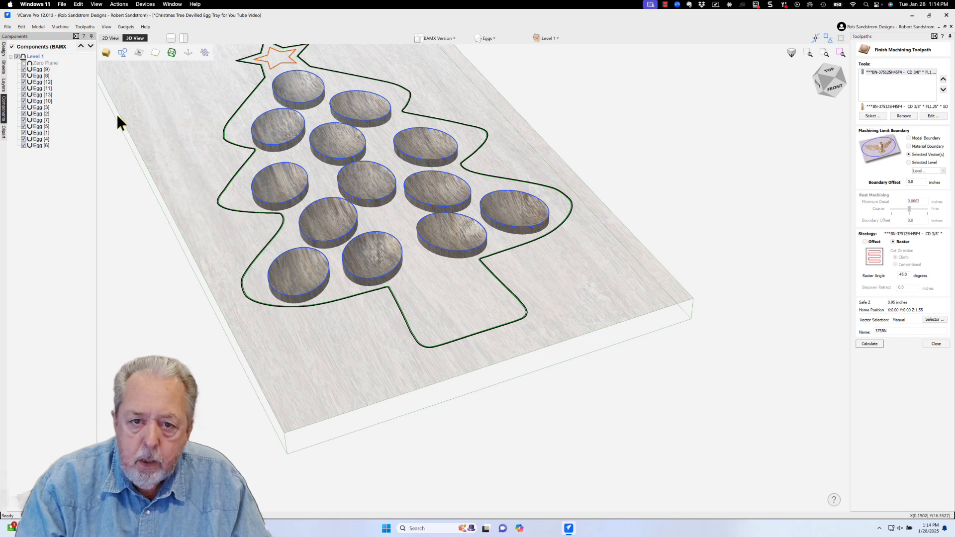
{"action": "left_click", "coordinate": [4, 49]}
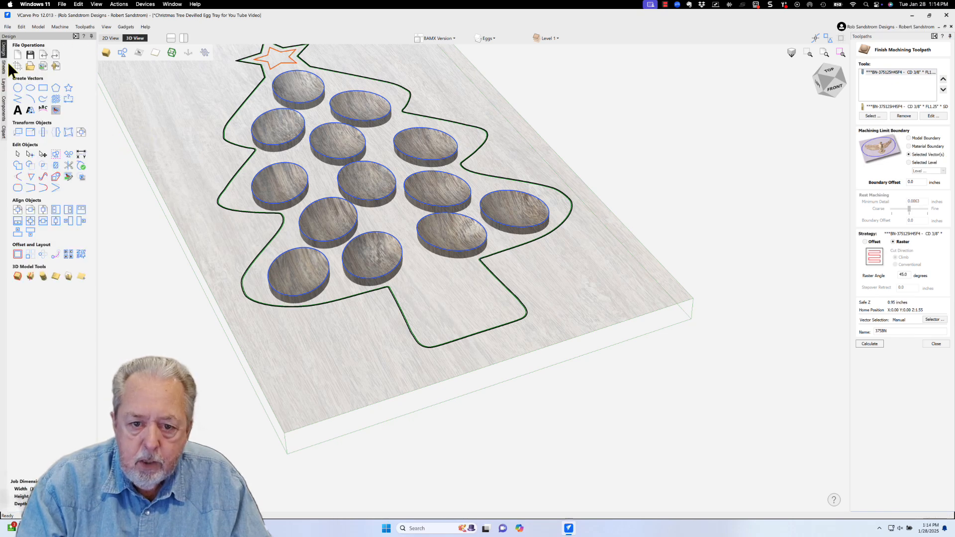
{"action": "left_click", "coordinate": [79, 278]}
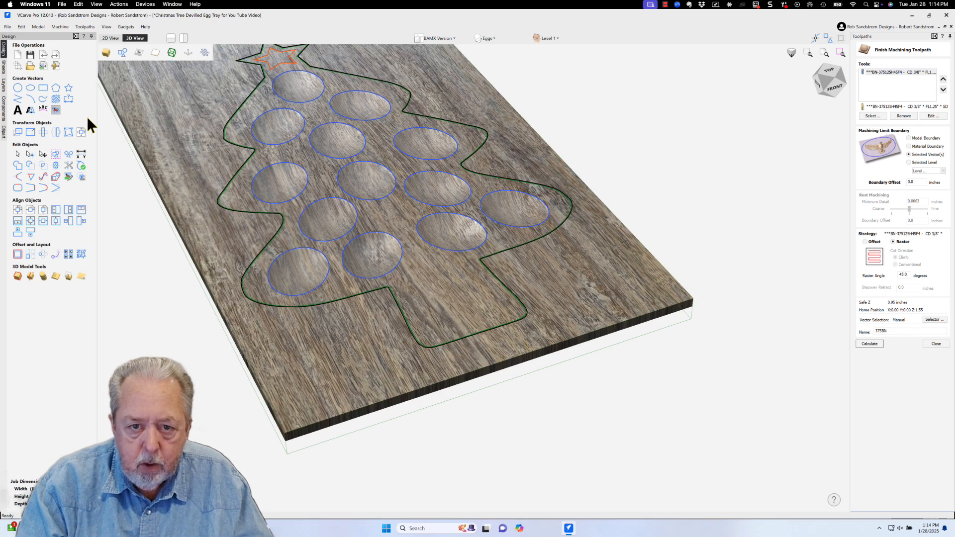
{"action": "left_click", "coordinate": [4, 116]}
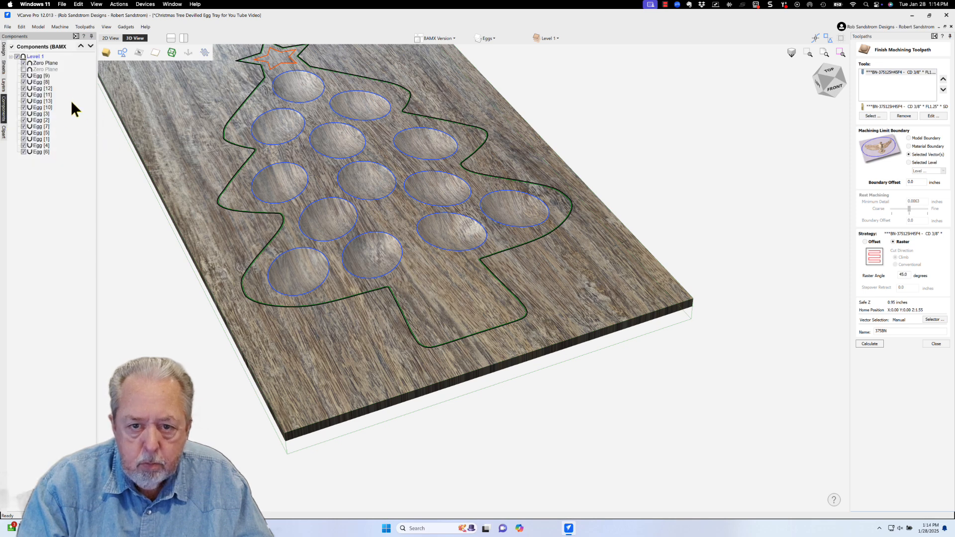
- Delete the newly added zero plane component and show the original Zero Plane again
{"action": "right_click", "coordinate": [49, 61]}
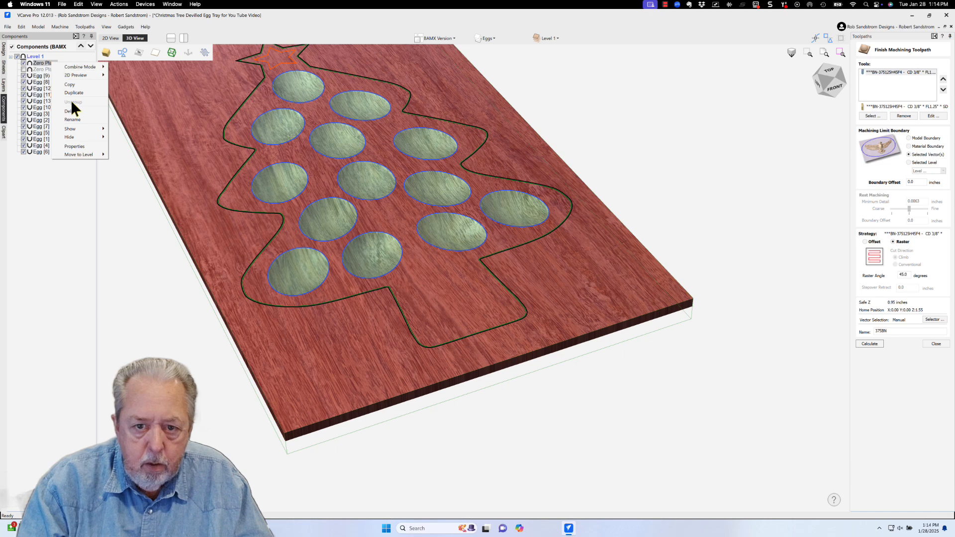
{"action": "left_click", "coordinate": [70, 111]}
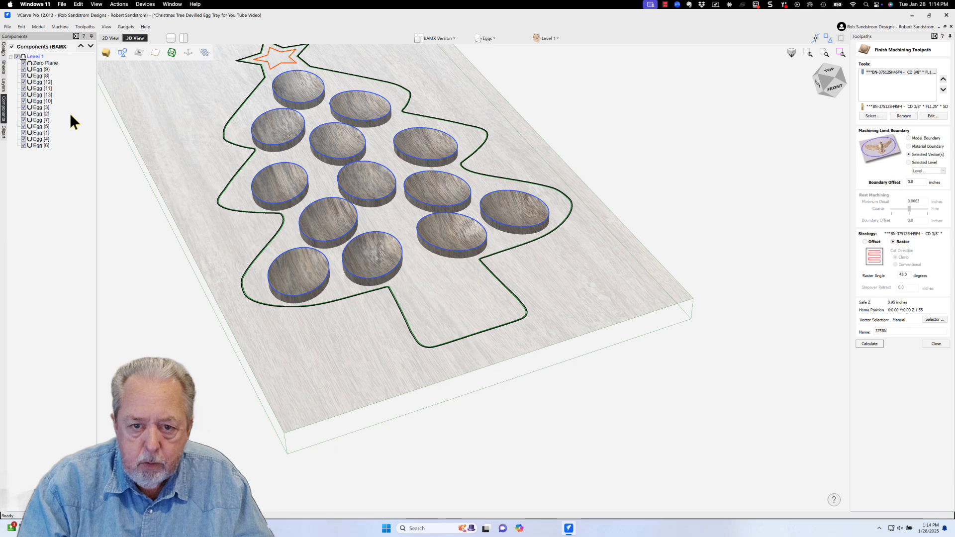
{"action": "scroll", "coordinate": [156, 159], "scroll_direction": "down", "scroll_amount": 3}
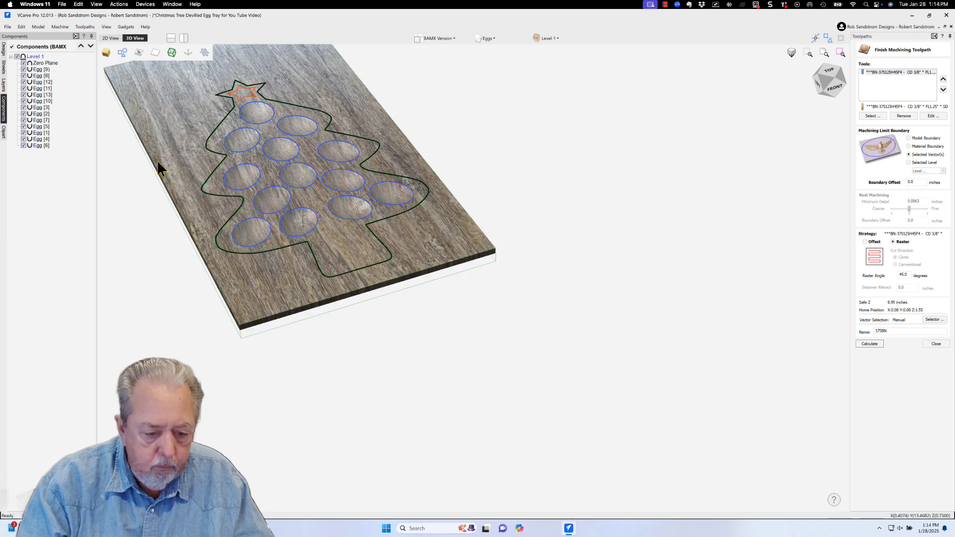
{"action": "left_click_drag", "start_coordinate": [167, 158], "coordinate": [290, 262]}
{"action": "scroll", "coordinate": [293, 257], "scroll_direction": "up", "scroll_amount": 2}
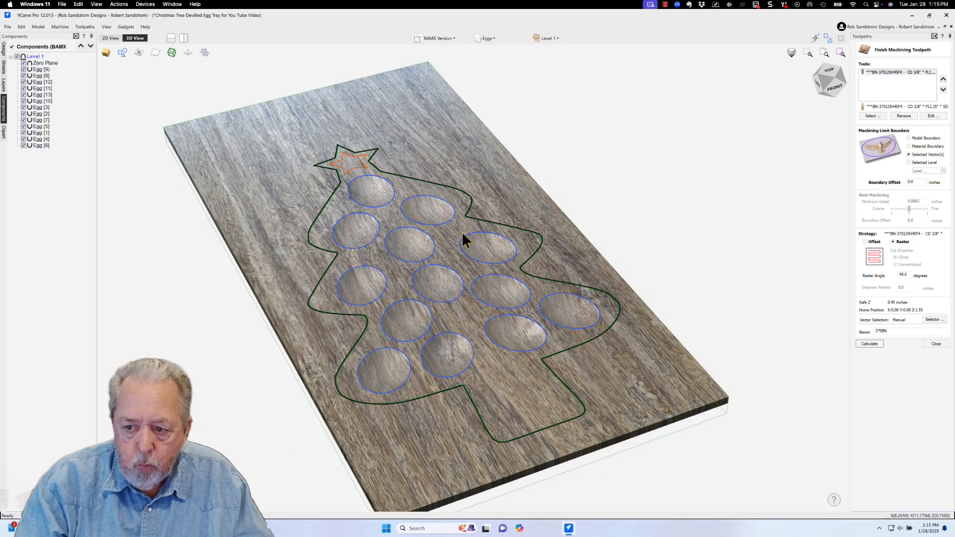
- Delete the vector outline around the top egg in the 2D view, keeping the egg component
{"action": "left_click", "coordinate": [111, 39]}
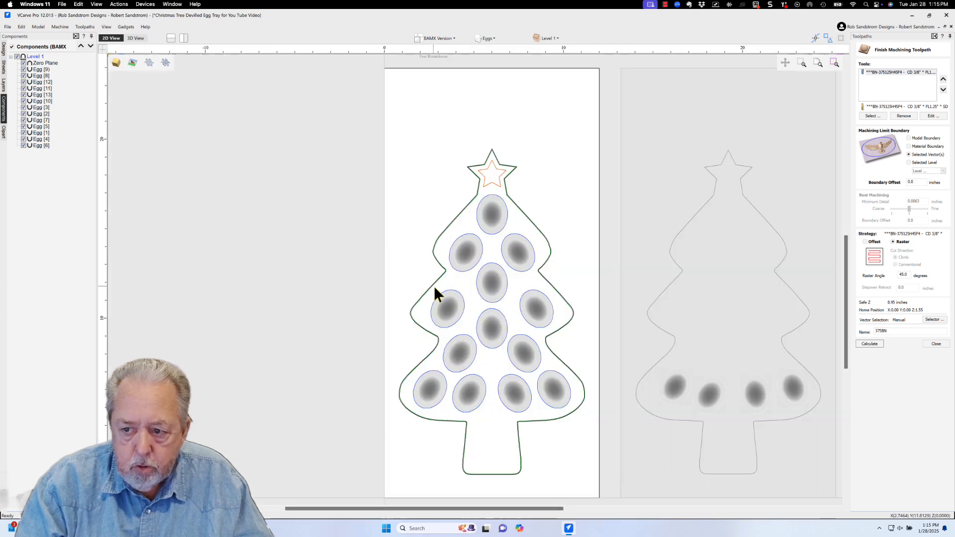
{"action": "left_click", "coordinate": [504, 229]}
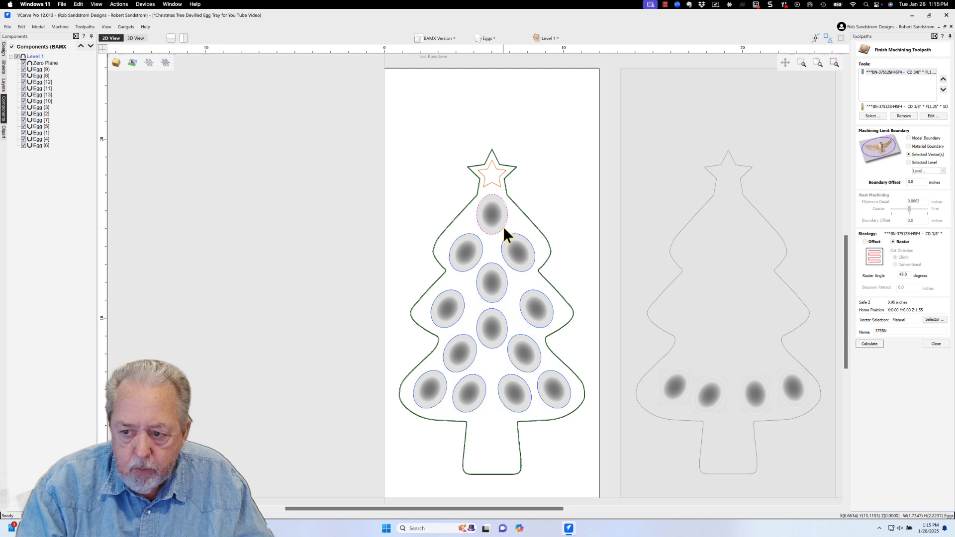
{"action": "right_click", "coordinate": [504, 228]}
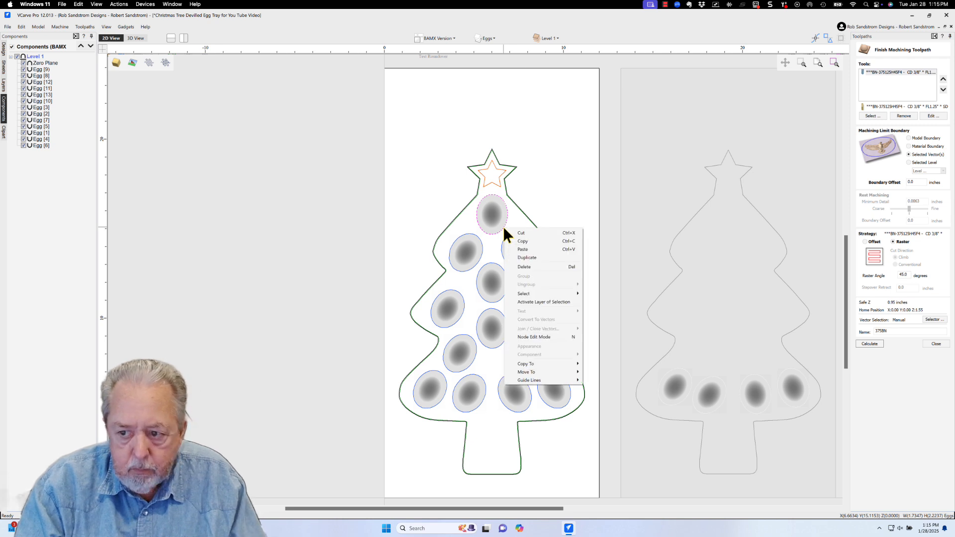
{"action": "left_click", "coordinate": [527, 258]}
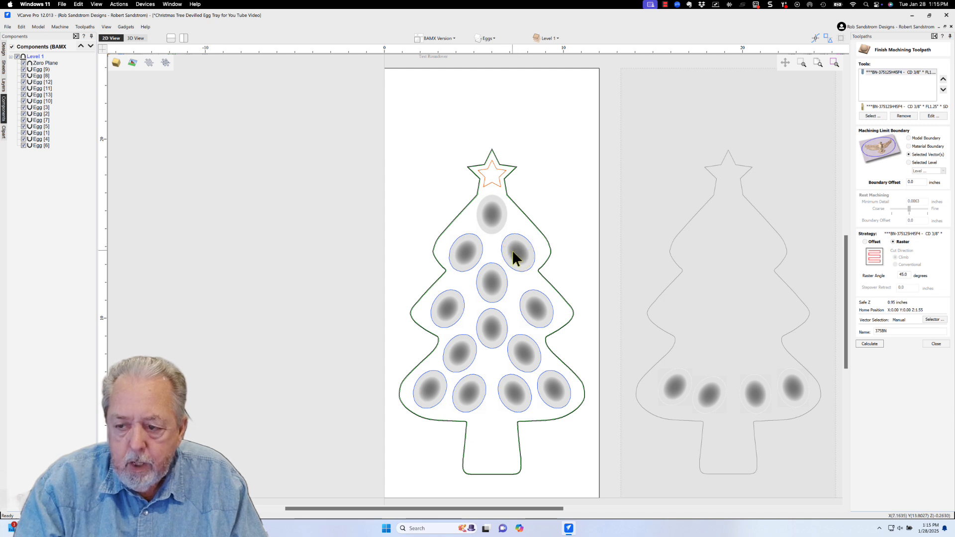
- Hide the Eggs layer and move all thirteen egg components on the tree to the Eggs layer
{"action": "left_click", "coordinate": [486, 38]}
{"action": "left_click", "coordinate": [487, 82]}
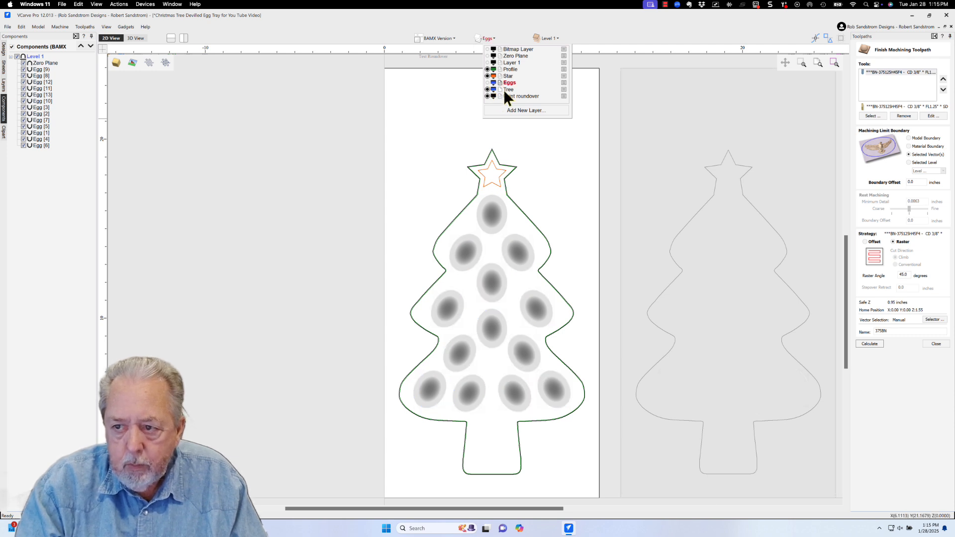
{"action": "left_click", "coordinate": [485, 212]}
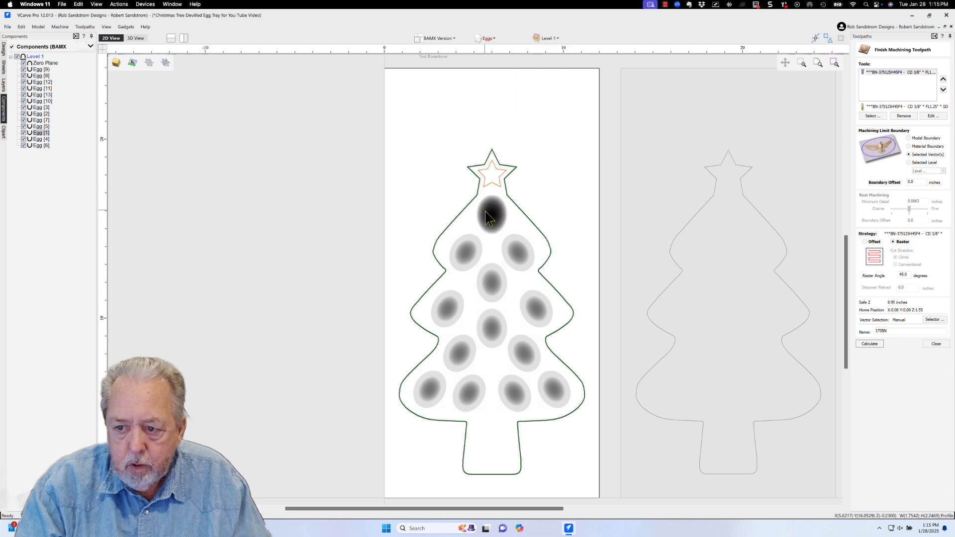
{"action": "left_click", "coordinate": [467, 249], "text": "shift"}
{"action": "left_click", "coordinate": [521, 252], "text": "shift"}
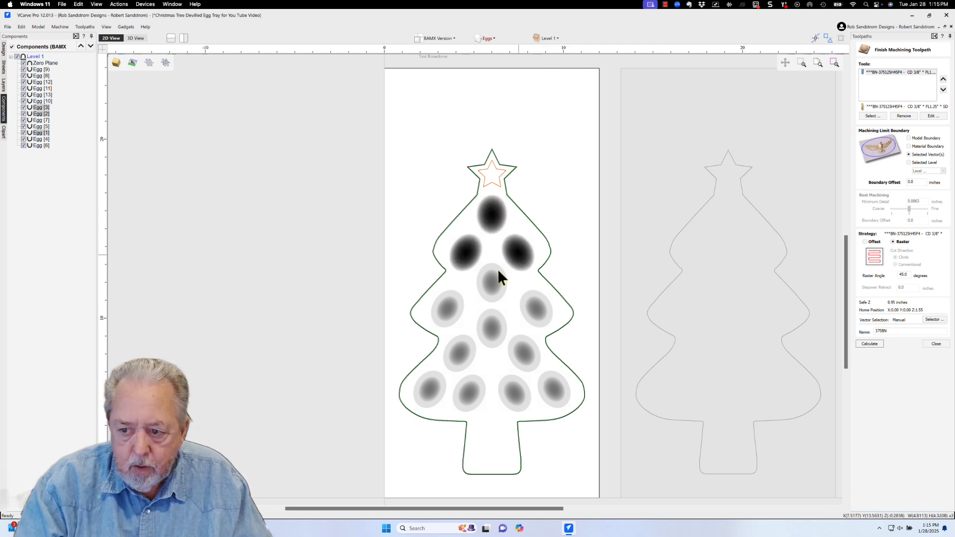
{"action": "left_click", "coordinate": [490, 278], "text": "shift"}
{"action": "left_click", "coordinate": [449, 306], "text": "shift"}
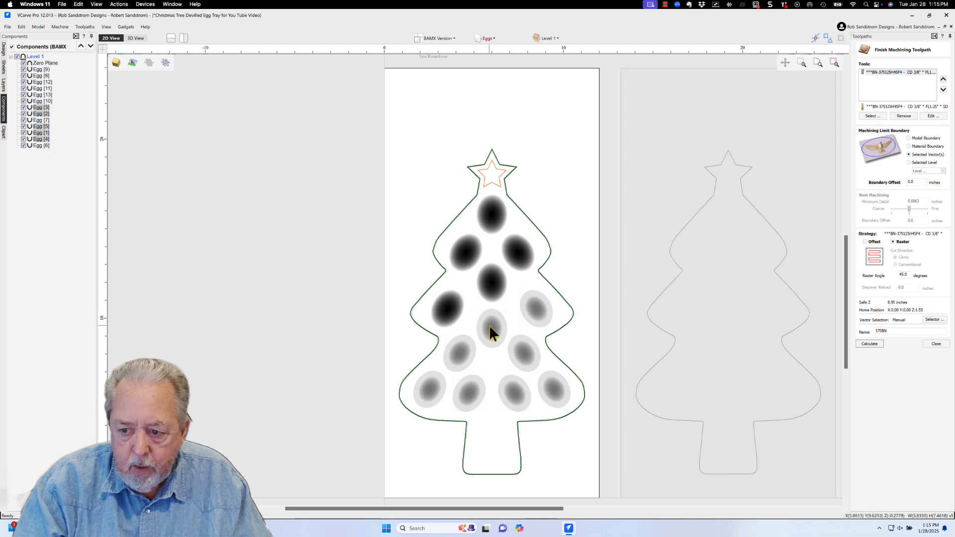
{"action": "left_click", "coordinate": [490, 326], "text": "shift"}
{"action": "left_click", "coordinate": [534, 311], "text": "shift"}
{"action": "left_click", "coordinate": [525, 352], "text": "shift"}
{"action": "left_click", "coordinate": [461, 351], "text": "shift"}
{"action": "left_click", "coordinate": [430, 390], "text": "shift"}
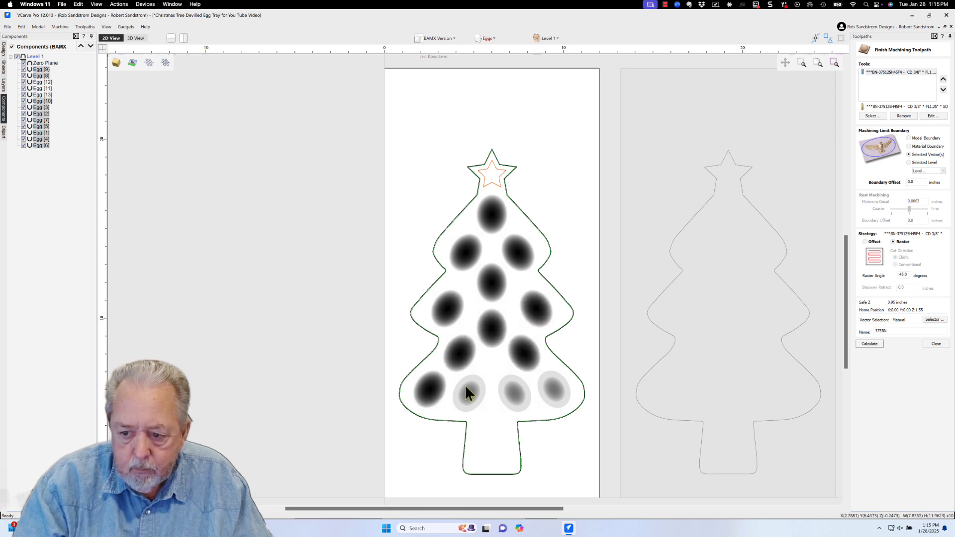
{"action": "left_click", "coordinate": [466, 387], "text": "shift"}
{"action": "left_click", "coordinate": [513, 394], "text": "shift"}
{"action": "left_click", "coordinate": [551, 389], "text": "shift"}
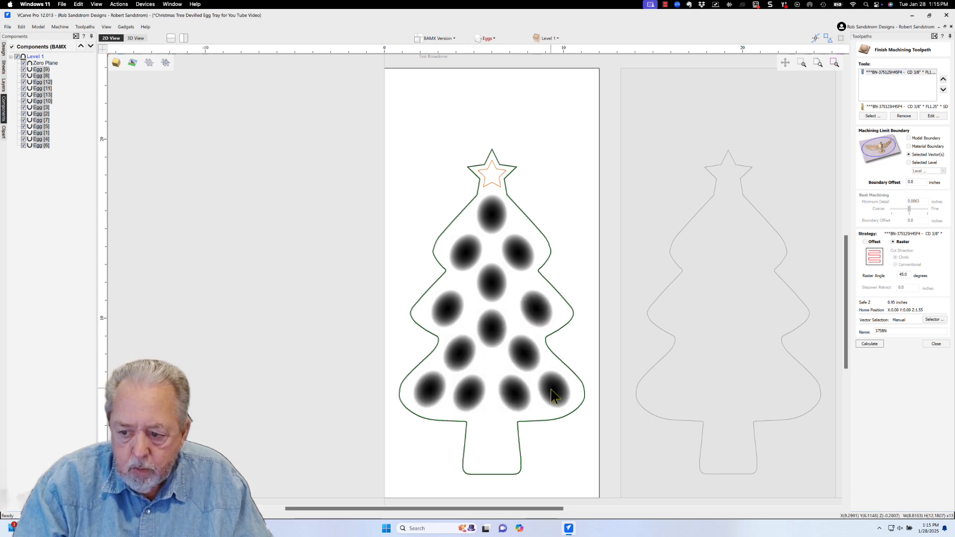
{"action": "right_click", "coordinate": [551, 390]}
{"action": "mouse_move", "coordinate": [565, 378]}
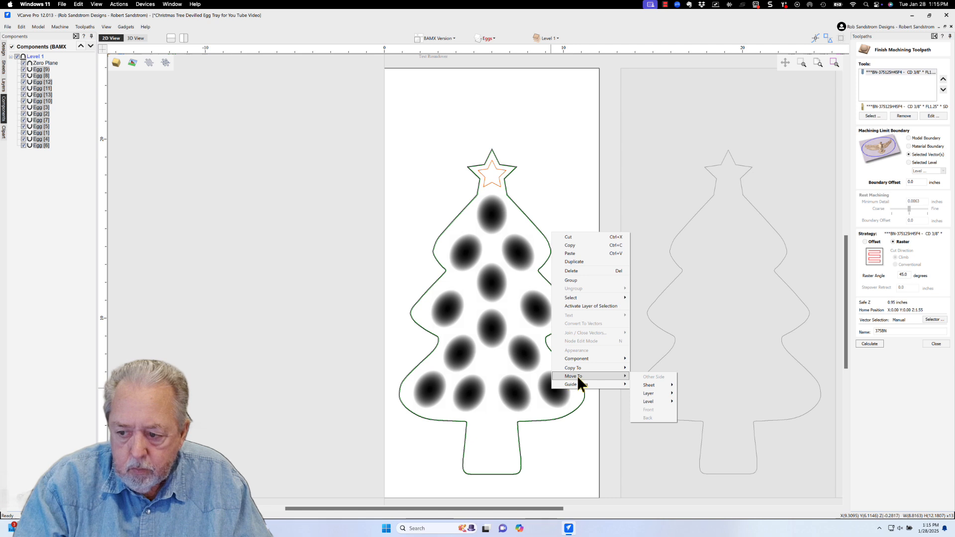
{"action": "mouse_move", "coordinate": [647, 394]}
{"action": "left_click", "coordinate": [703, 403]}
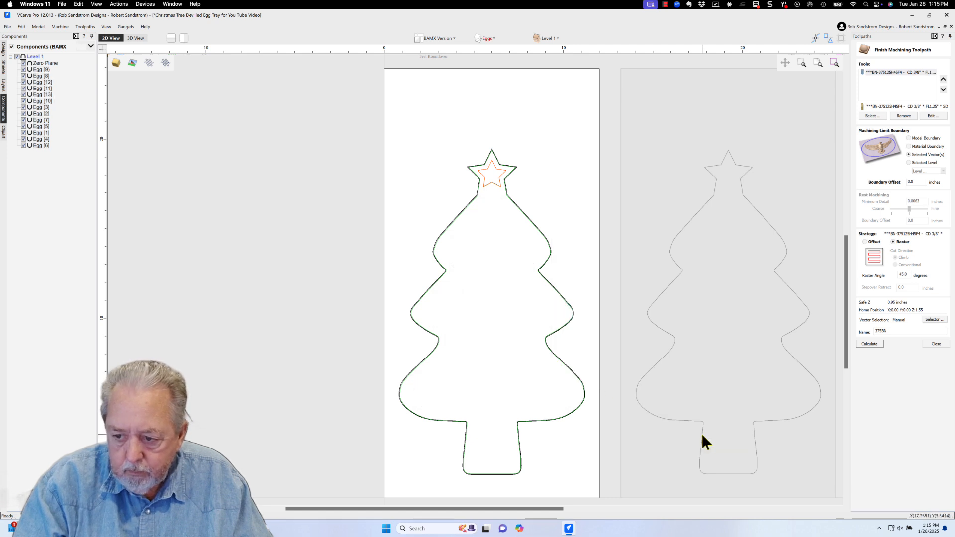
- Show the Eggs layer again and create a vector boundary around the top egg component
{"action": "left_click", "coordinate": [488, 39]}
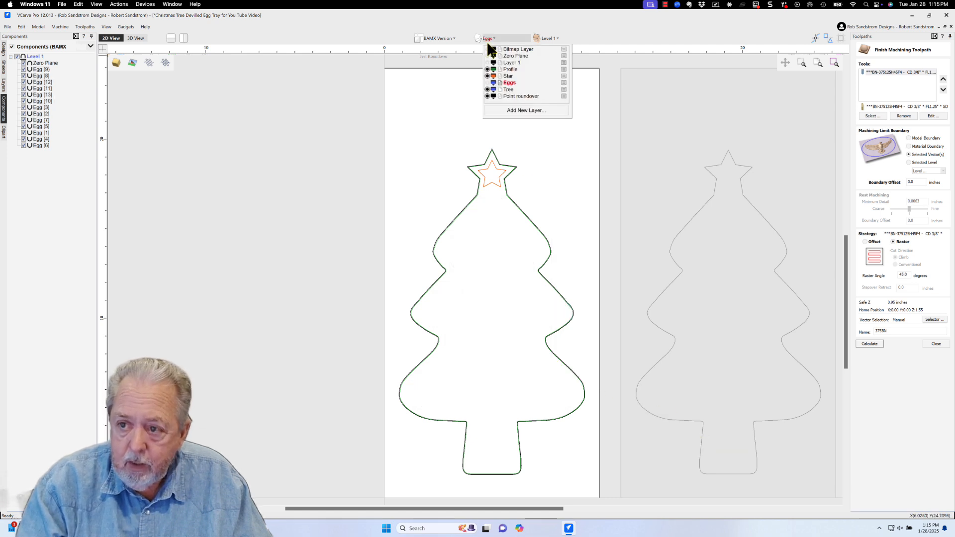
{"action": "left_click", "coordinate": [488, 82]}
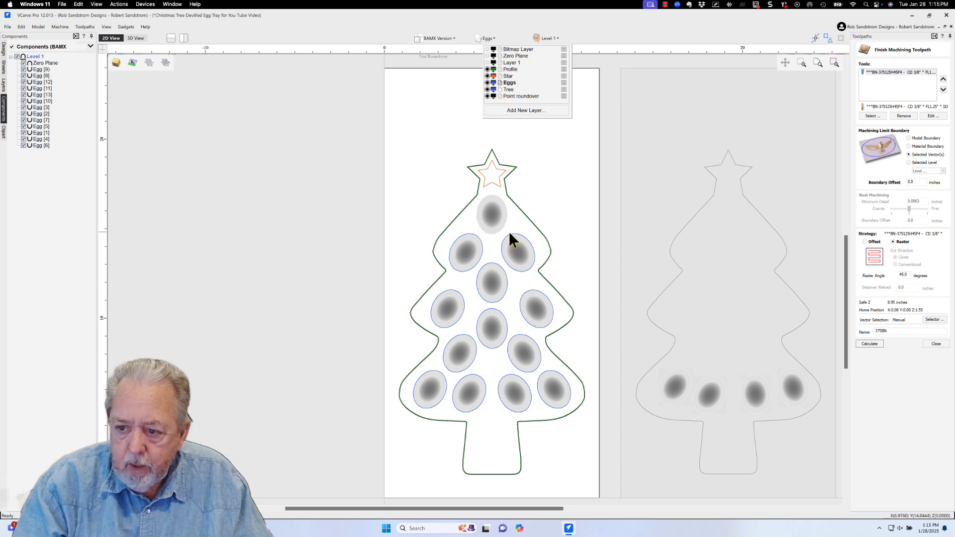
{"action": "left_click", "coordinate": [488, 210]}
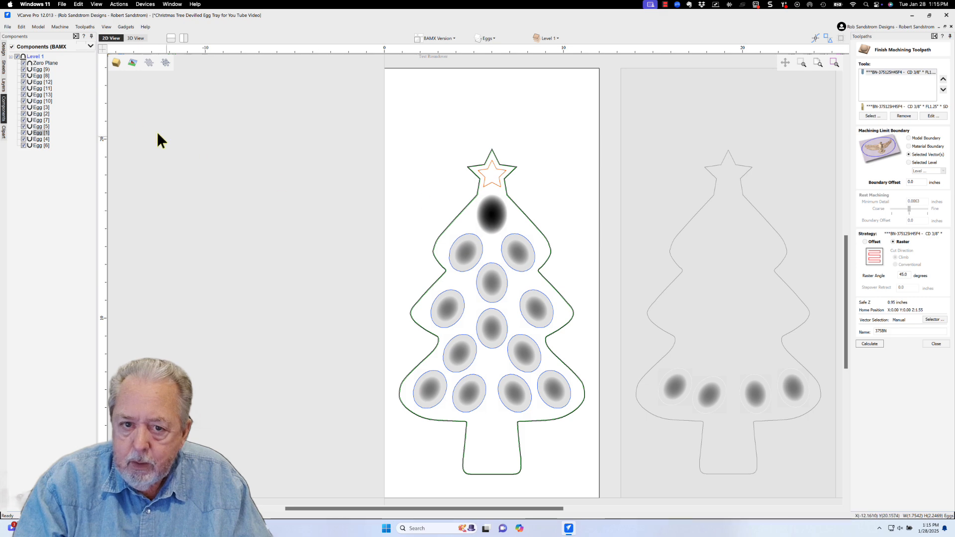
{"action": "left_click", "coordinate": [4, 50]}
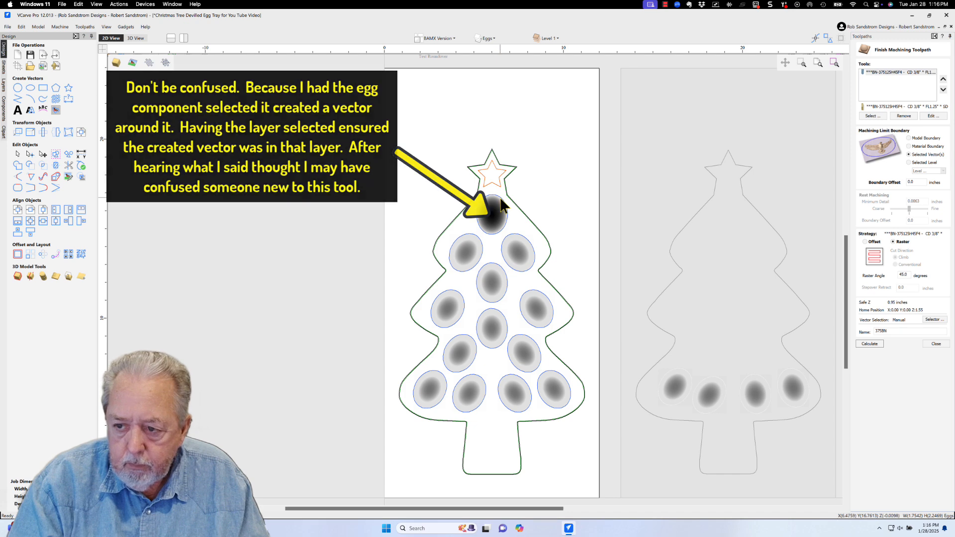
- Turn the Eggs layer off and back on to check that the top egg's new vector belongs to it
{"action": "left_click", "coordinate": [490, 39]}
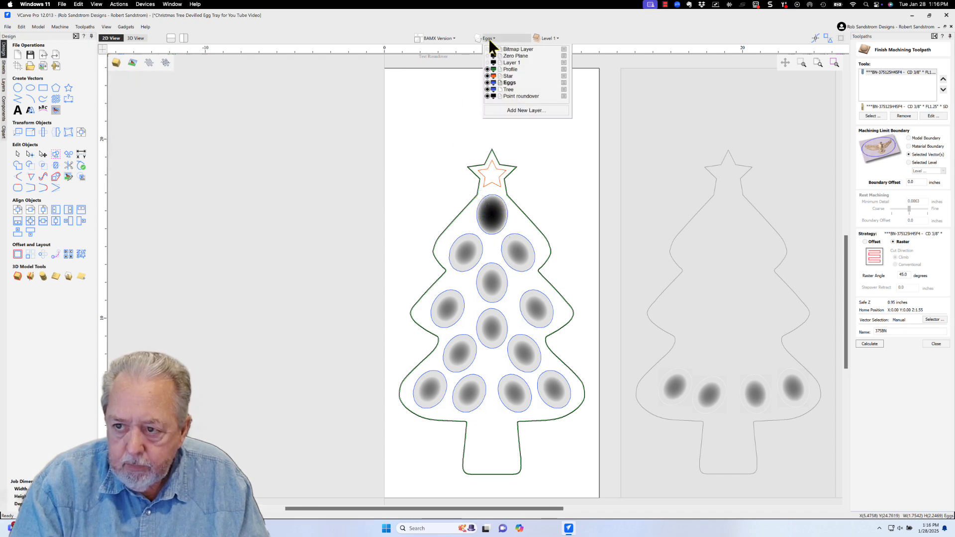
{"action": "left_click", "coordinate": [488, 82]}
{"action": "left_click", "coordinate": [487, 83]}
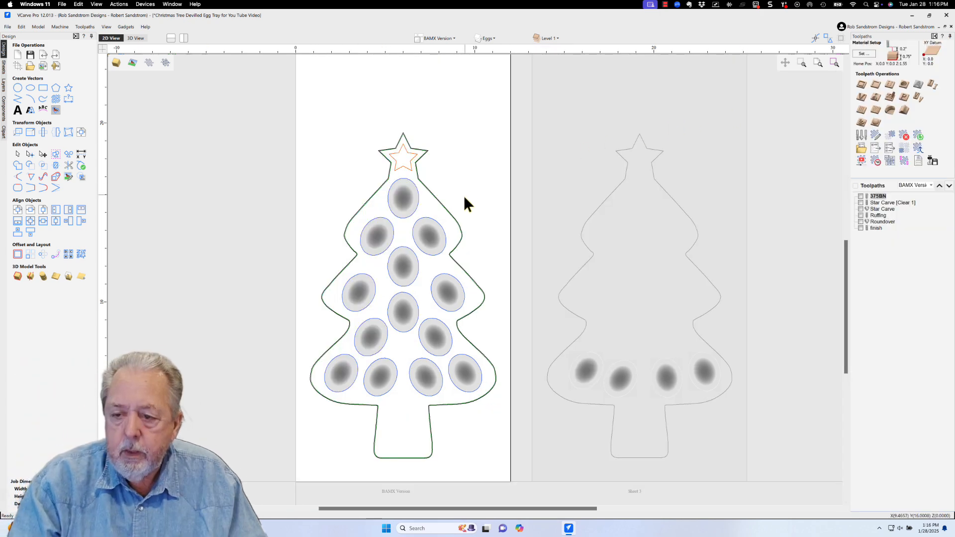
- Change the job's Z-Zero to Material Surface in the material setup and recalculate the toolpaths
{"action": "scroll", "coordinate": [451, 242], "scroll_direction": "down", "scroll_amount": 1}
{"action": "scroll", "coordinate": [451, 241], "scroll_direction": "up", "scroll_amount": 3}
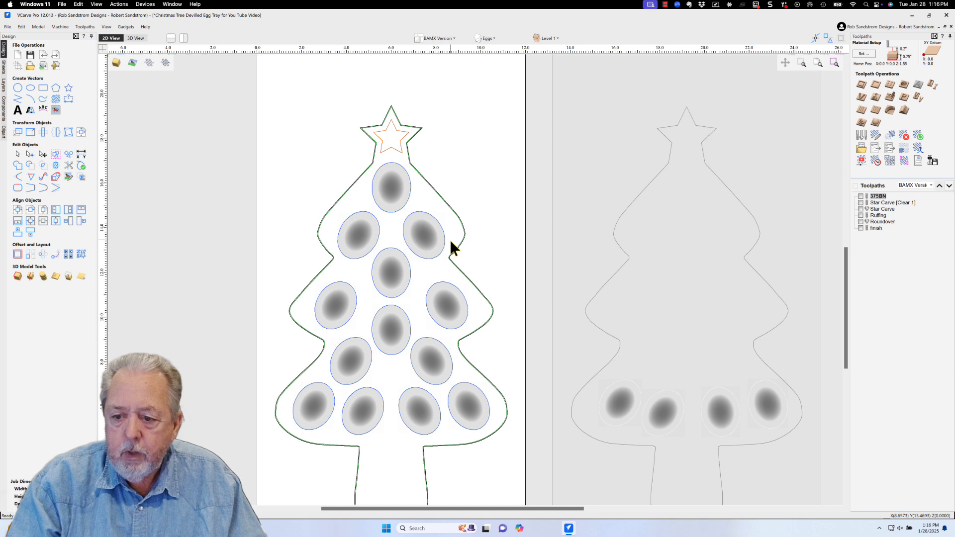
{"action": "middle_click_drag", "start_coordinate": [449, 240], "coordinate": [455, 217]}
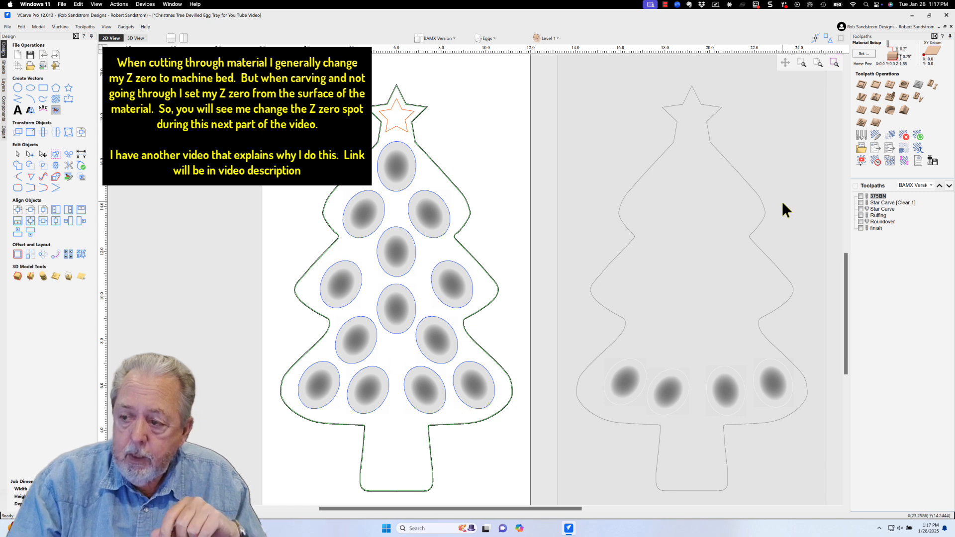
{"action": "mouse_move", "coordinate": [878, 198]}
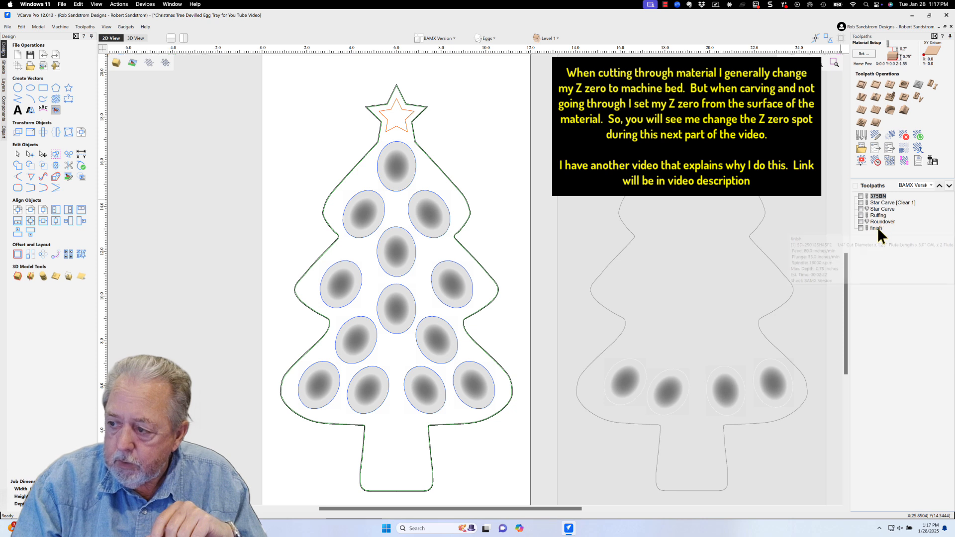
{"action": "left_click", "coordinate": [864, 54]}
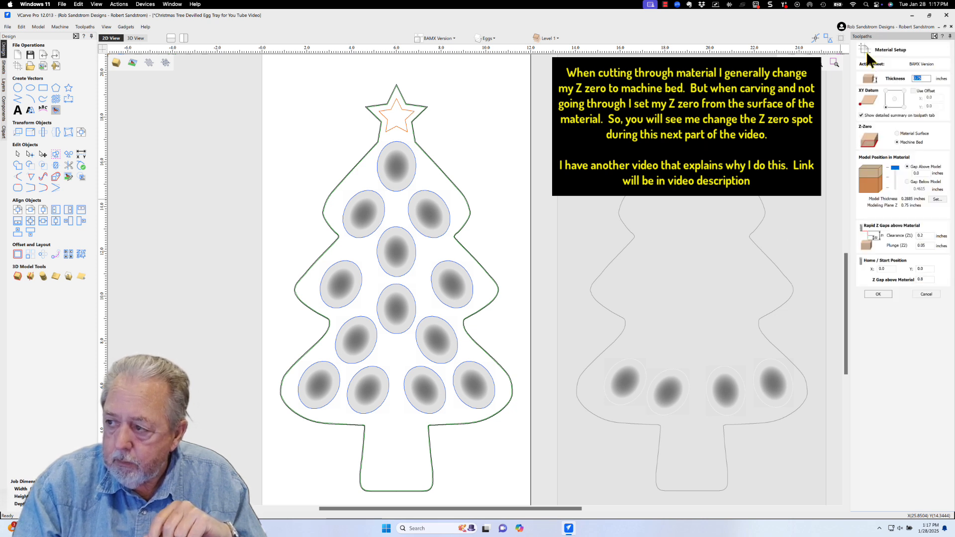
{"action": "left_click", "coordinate": [896, 134]}
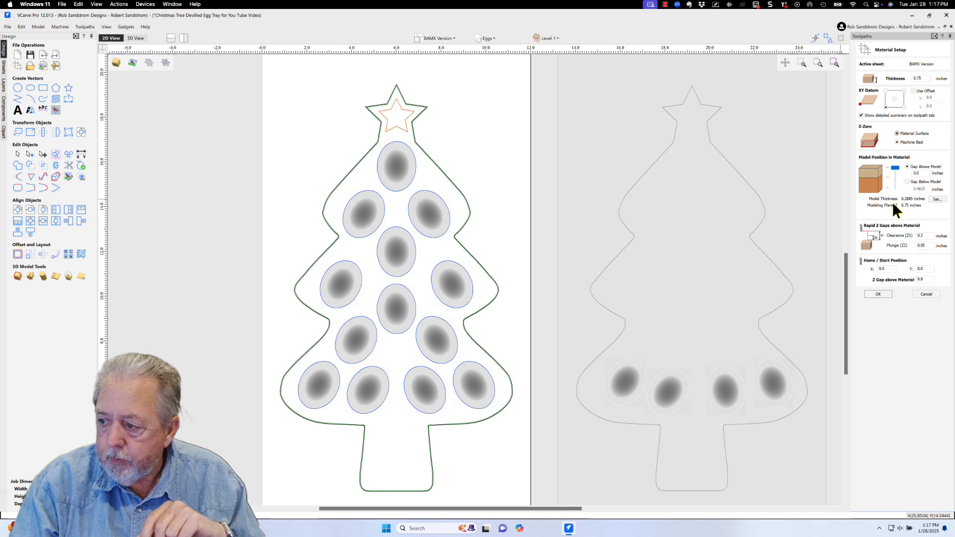
{"action": "left_click", "coordinate": [878, 293]}
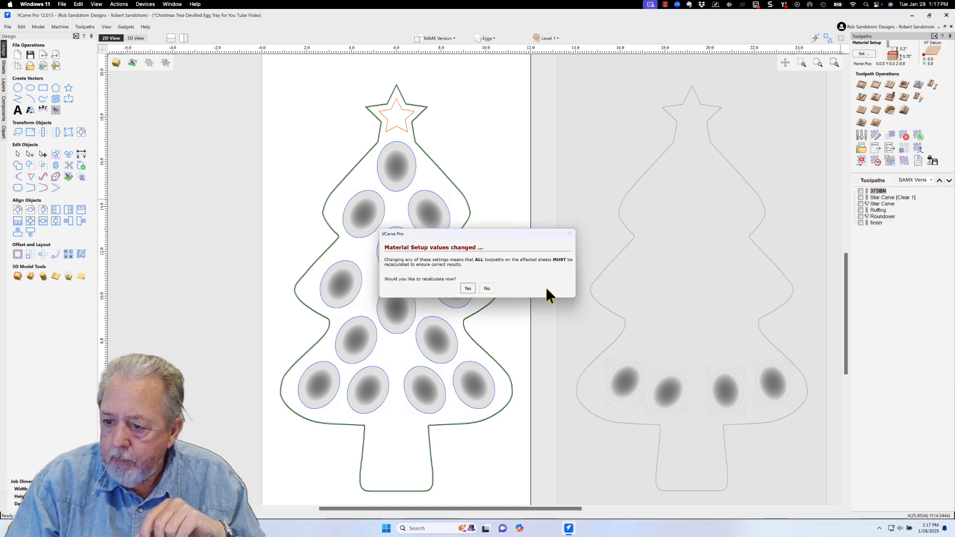
{"action": "key", "text": "Return"}
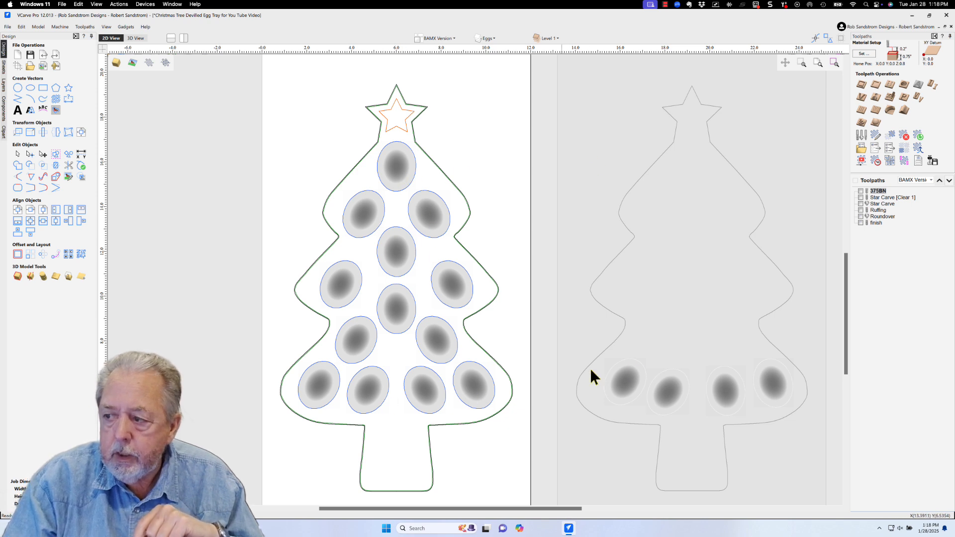
- Review the 375BN finish toolpath's settings and the top egg component's shape height
{"action": "double_click", "coordinate": [876, 189]}
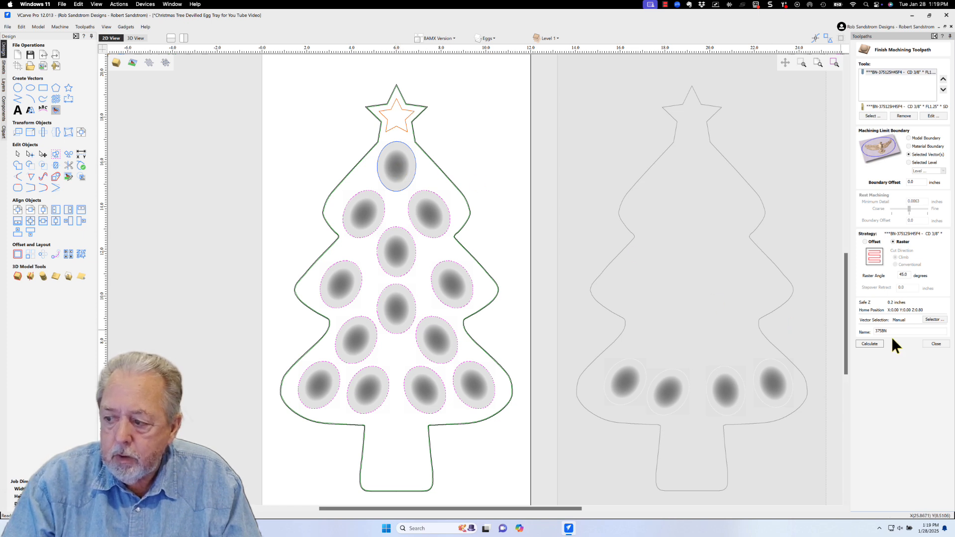
{"action": "left_click", "coordinate": [933, 344]}
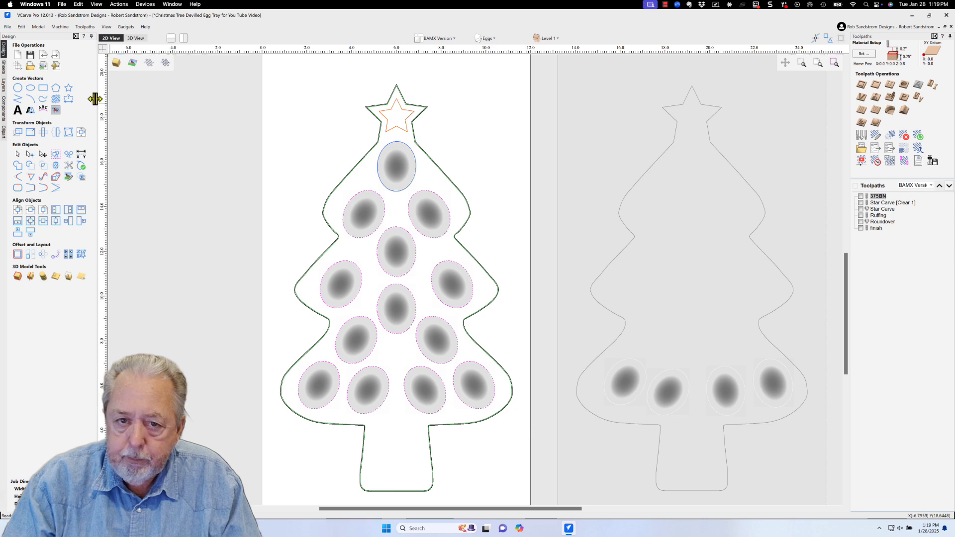
{"action": "left_click", "coordinate": [5, 111]}
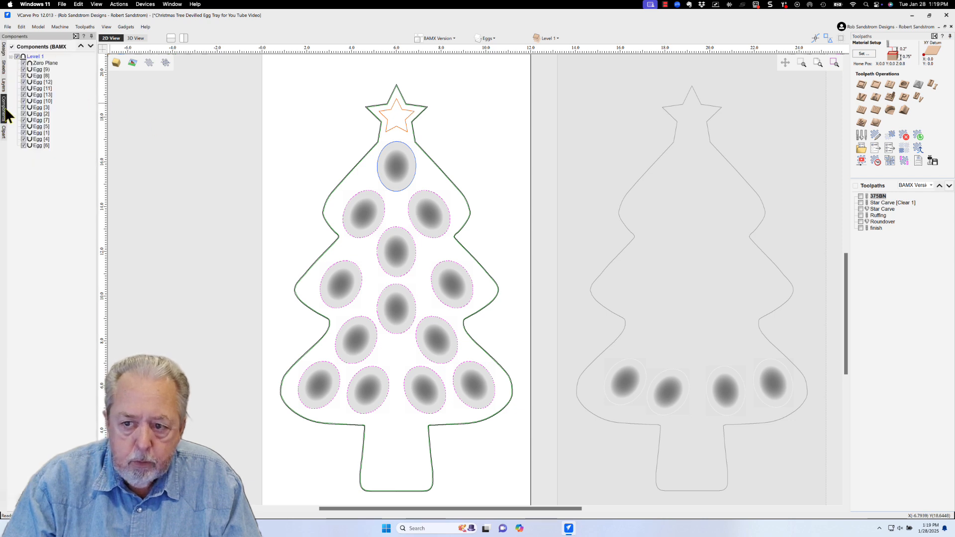
{"action": "left_click", "coordinate": [392, 166]}
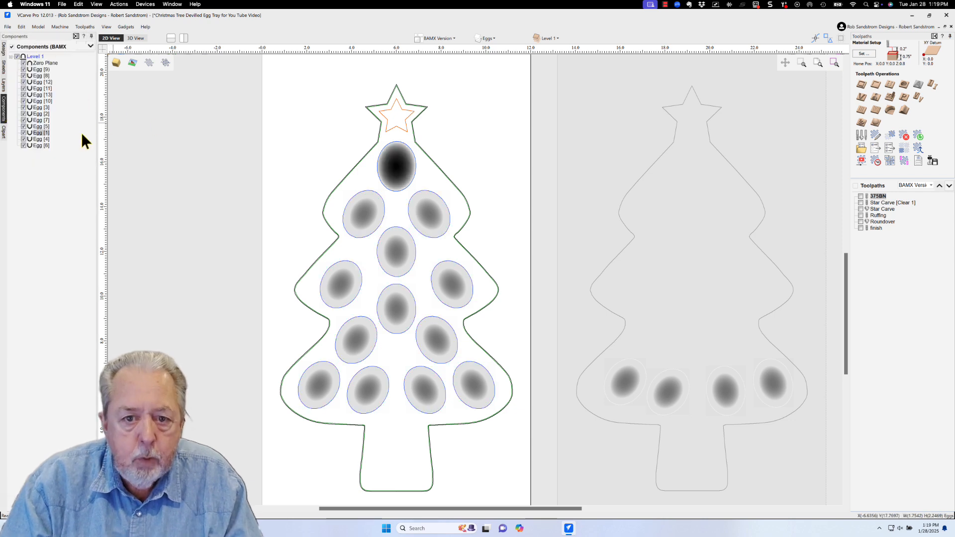
{"action": "double_click", "coordinate": [41, 133]}
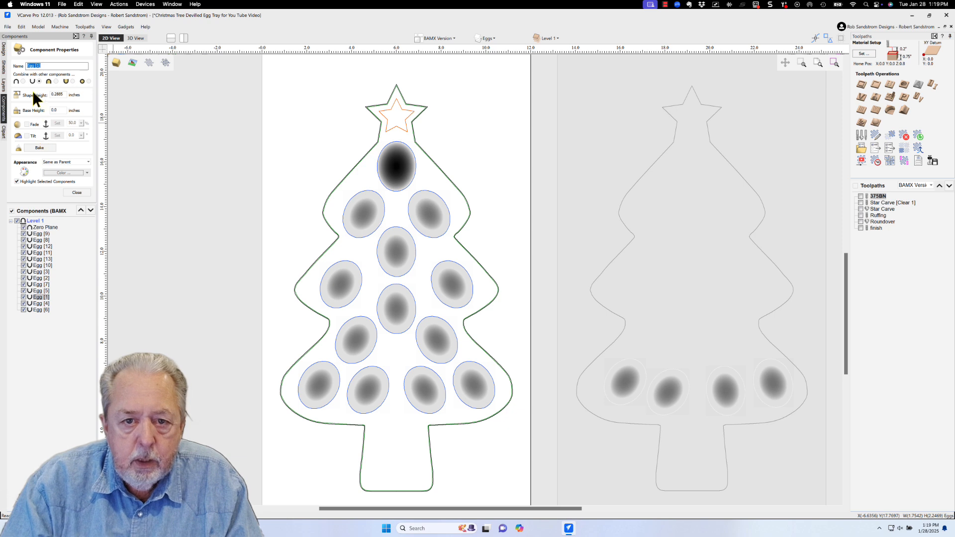
{"action": "left_click", "coordinate": [64, 94]}
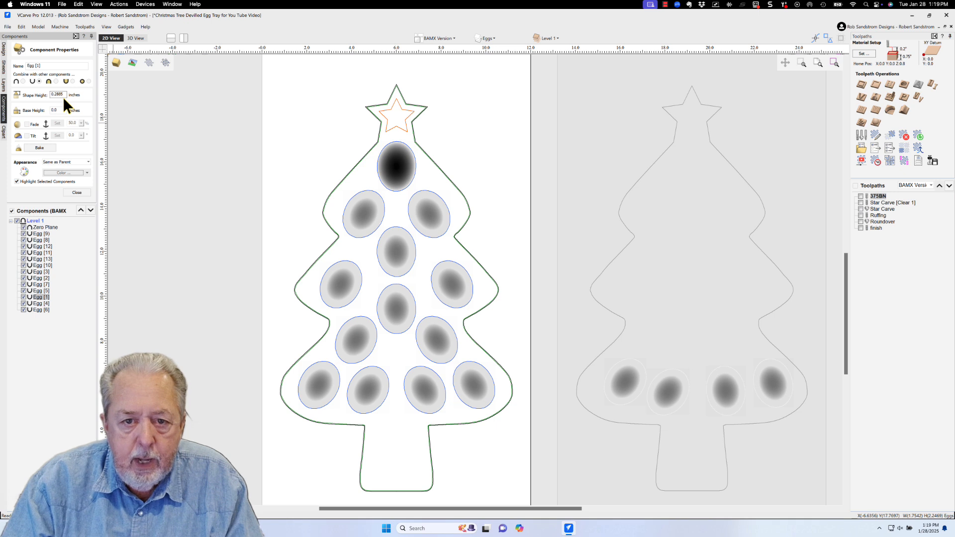
{"action": "left_click", "coordinate": [78, 192]}
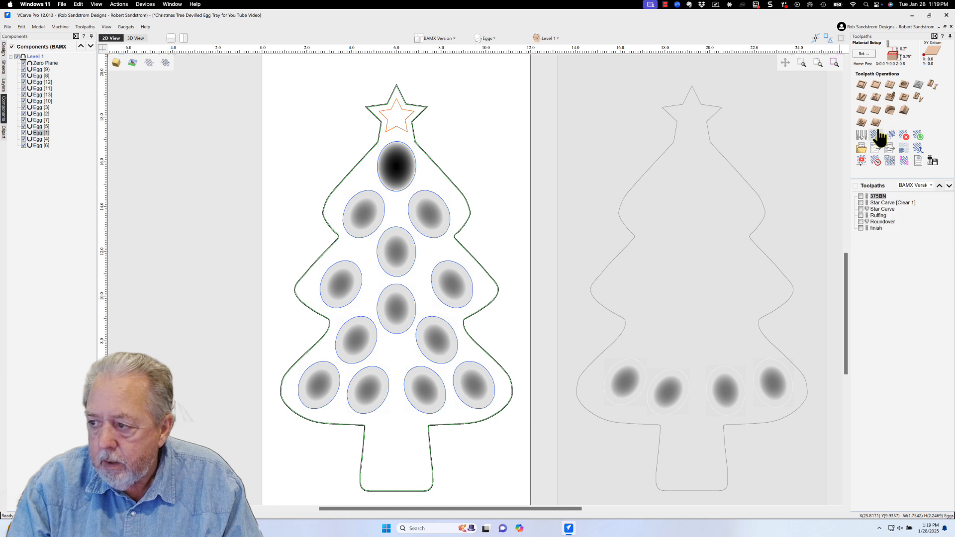
- Start a rough machining toolpath and select all thirteen egg boundary vectors on the tree as its machining limit
{"action": "left_click", "coordinate": [862, 123]}
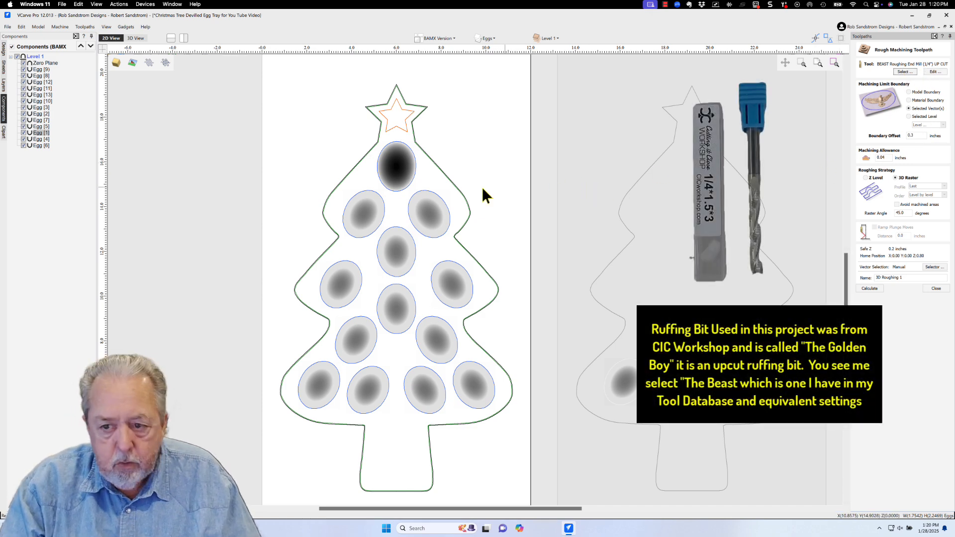
{"action": "left_click", "coordinate": [415, 169]}
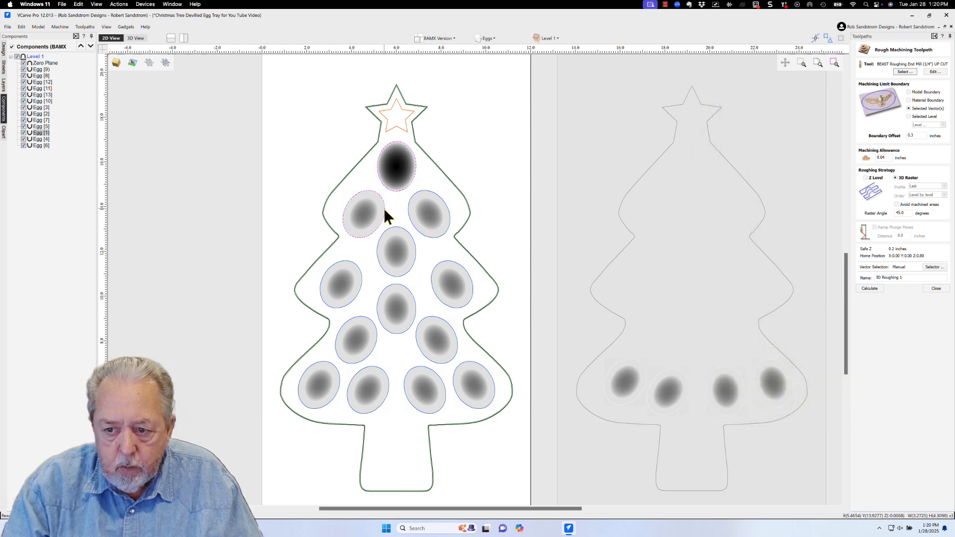
{"action": "left_click", "coordinate": [400, 233], "text": "shift"}
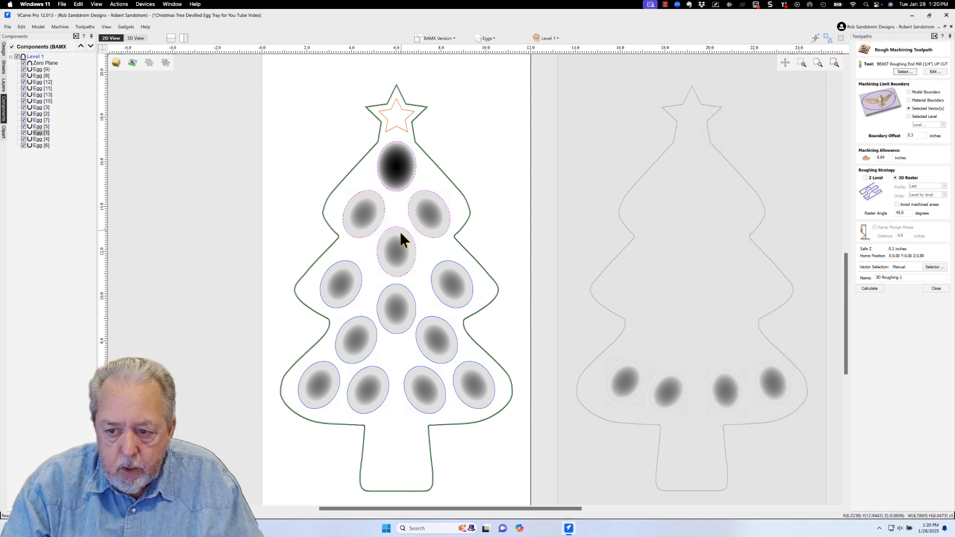
{"action": "left_click", "coordinate": [360, 270], "text": "shift"}
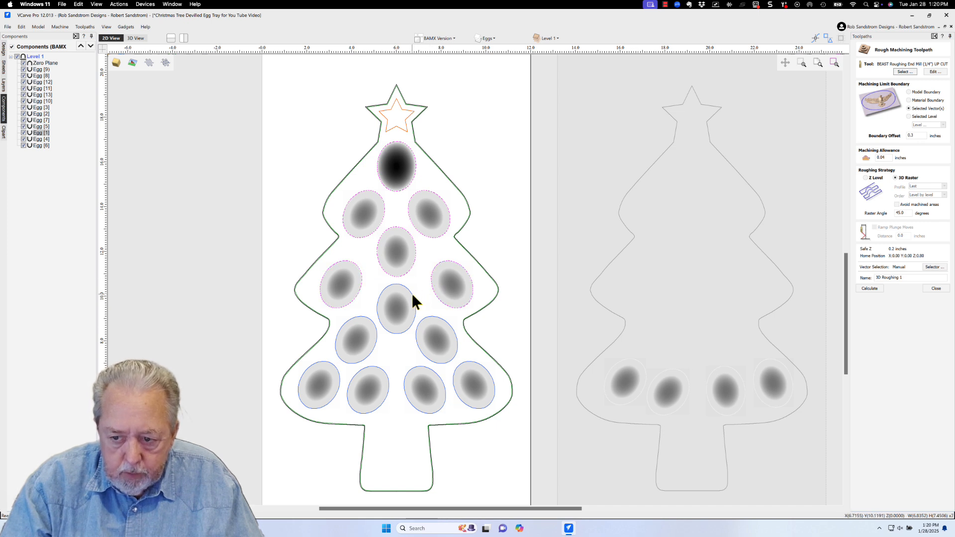
{"action": "left_click", "coordinate": [402, 304], "text": "shift"}
{"action": "left_click", "coordinate": [375, 327], "text": "shift"}
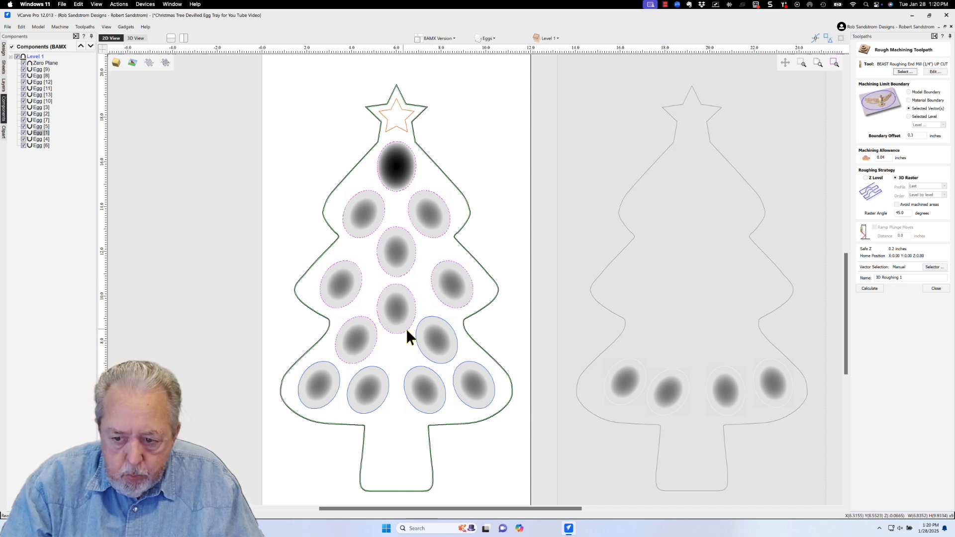
{"action": "left_click", "coordinate": [416, 331], "text": "shift"}
{"action": "left_click", "coordinate": [339, 373], "text": "shift"}
{"action": "left_click", "coordinate": [366, 378], "text": "shift"}
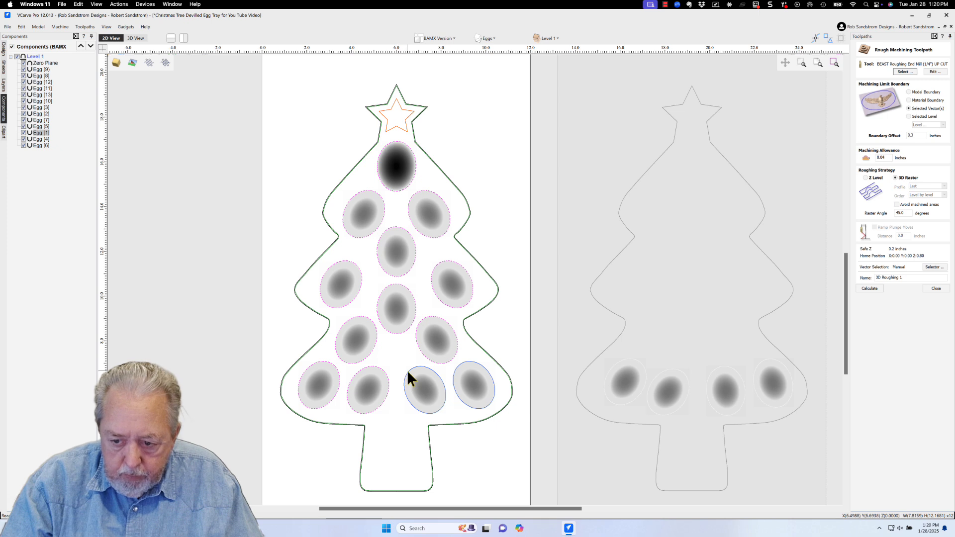
{"action": "left_click", "coordinate": [420, 384], "text": "shift"}
{"action": "left_click", "coordinate": [472, 386], "text": "shift"}
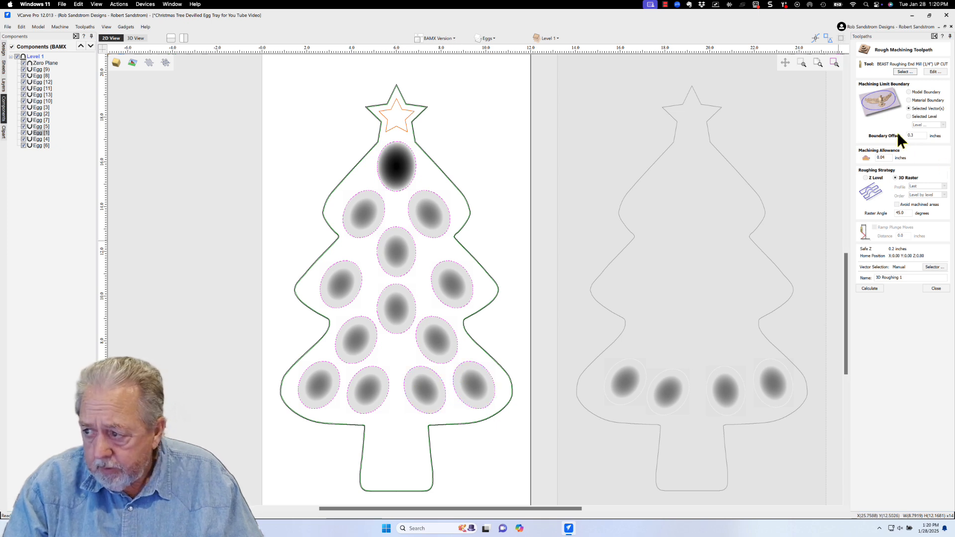
- Set the roughing toolpath's boundary offset to 0 inches and calculate it as 3D Roughing 1
{"action": "left_click_drag", "start_coordinate": [919, 137], "coordinate": [896, 137]}
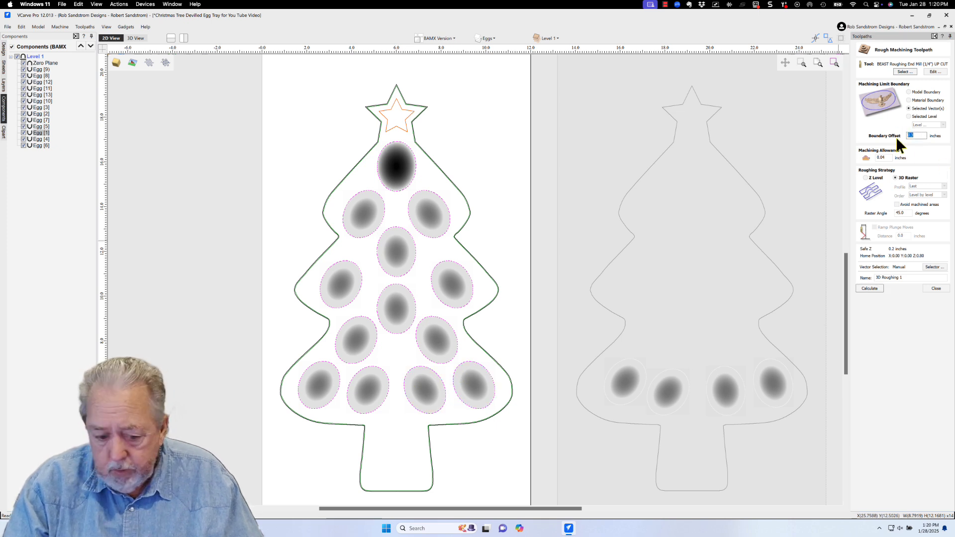
{"action": "type", "text": "0"}
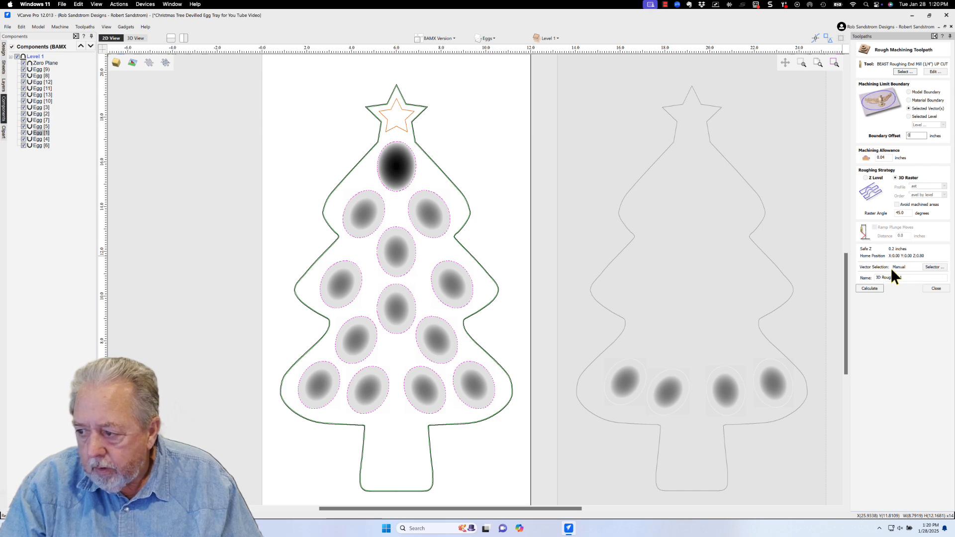
{"action": "left_click", "coordinate": [876, 288]}
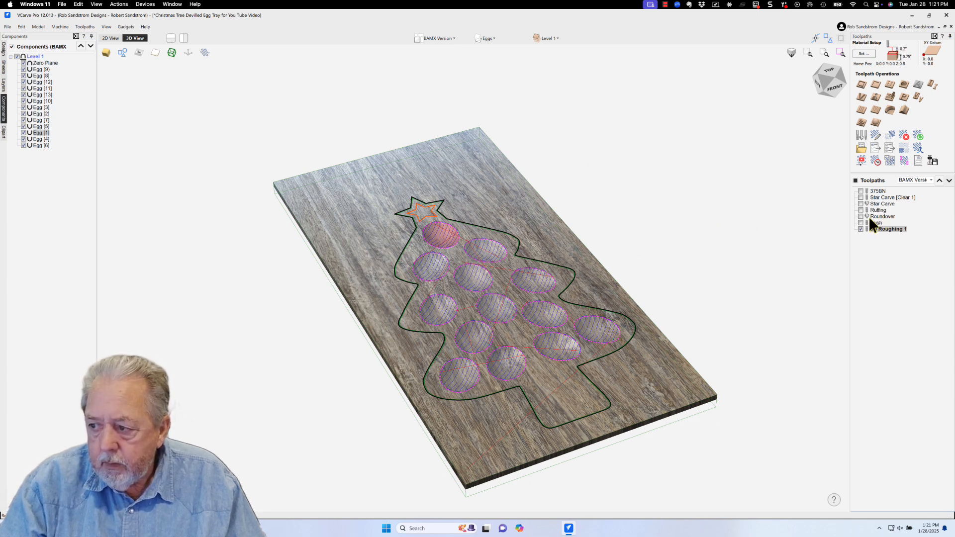
- Move the 3D Roughing 1 toolpath to the top of the toolpath order and preview its cut
{"action": "left_click", "coordinate": [939, 181]}
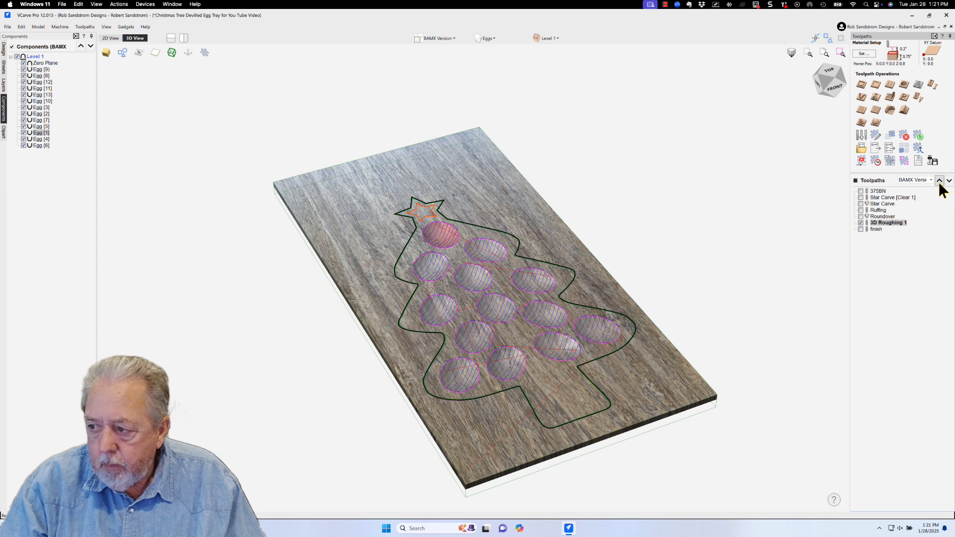
{"action": "left_click", "coordinate": [940, 180]}
{"action": "left_click", "coordinate": [939, 180]}
{"action": "left_click", "coordinate": [940, 180]}
{"action": "left_click", "coordinate": [940, 180]}
{"action": "left_click", "coordinate": [939, 180]}
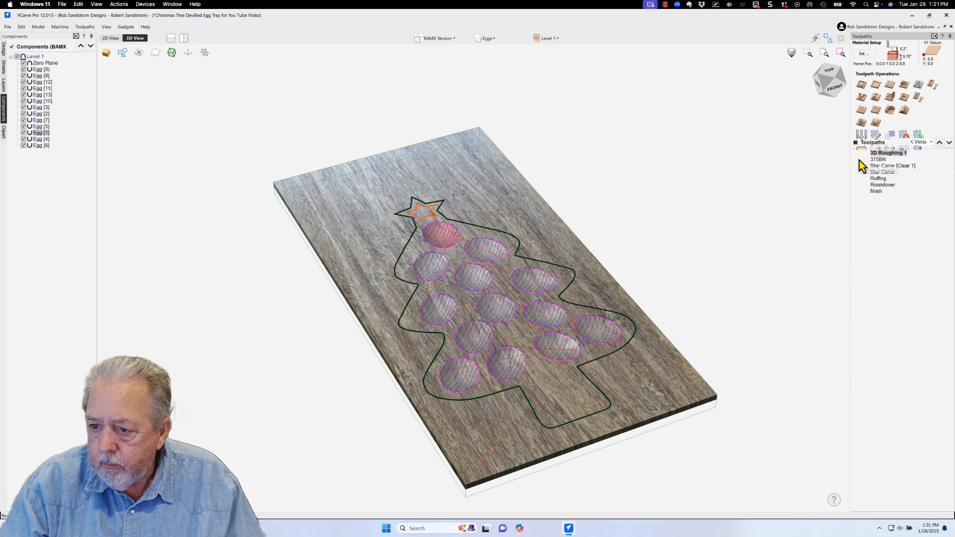
{"action": "left_click", "coordinate": [861, 160]}
{"action": "left_click", "coordinate": [884, 236]}
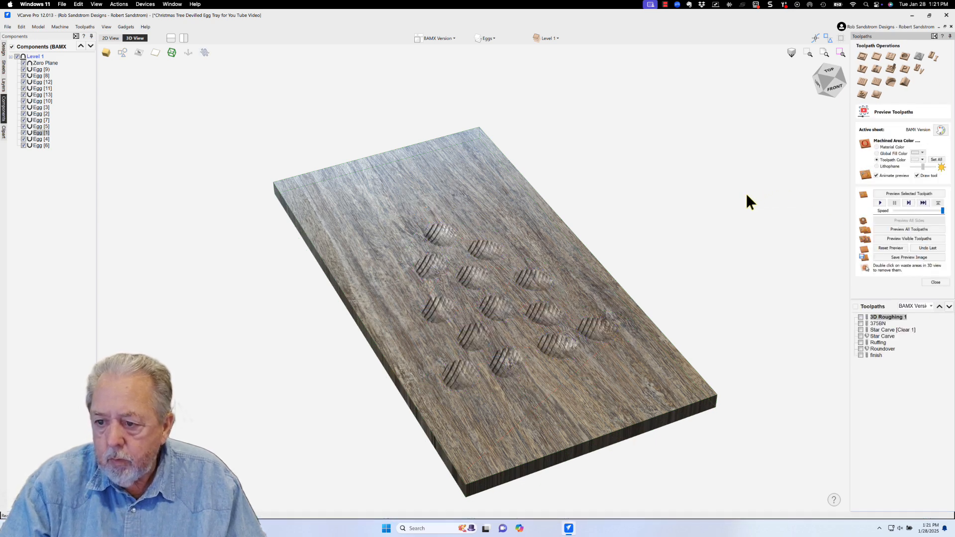
- Add the top egg's boundary vector to the 375BN finish toolpath's selection and recalculate the toolpath
{"action": "double_click", "coordinate": [872, 321]}
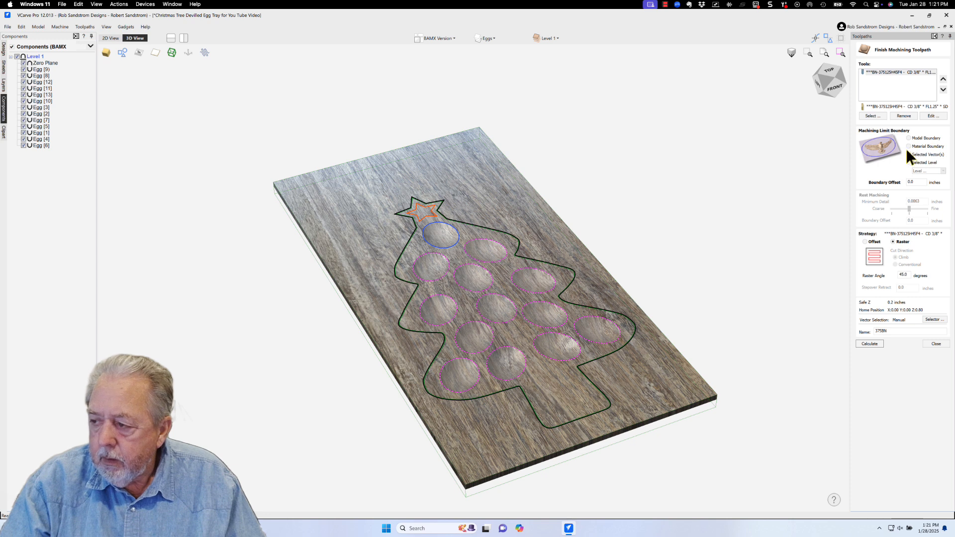
{"action": "left_click", "coordinate": [457, 232], "text": "shift"}
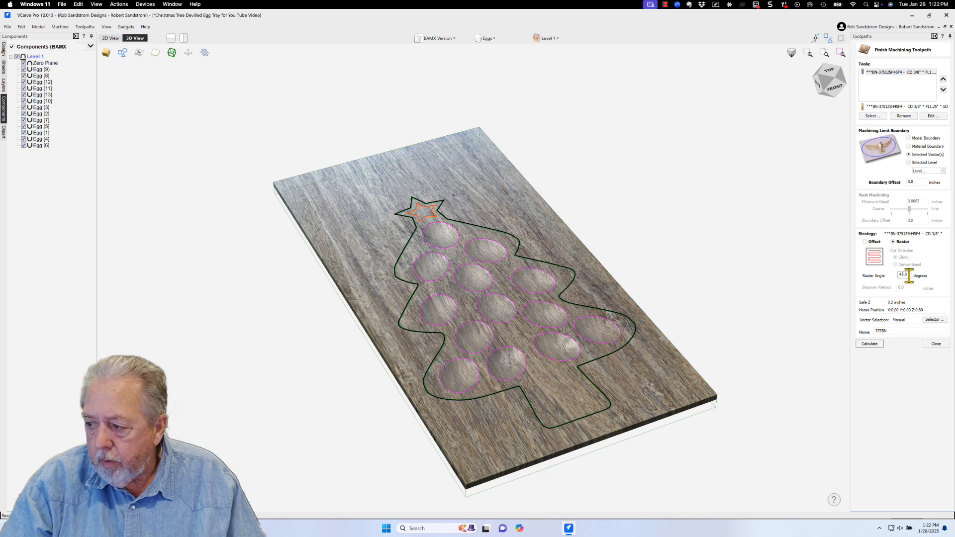
{"action": "left_click", "coordinate": [870, 344]}
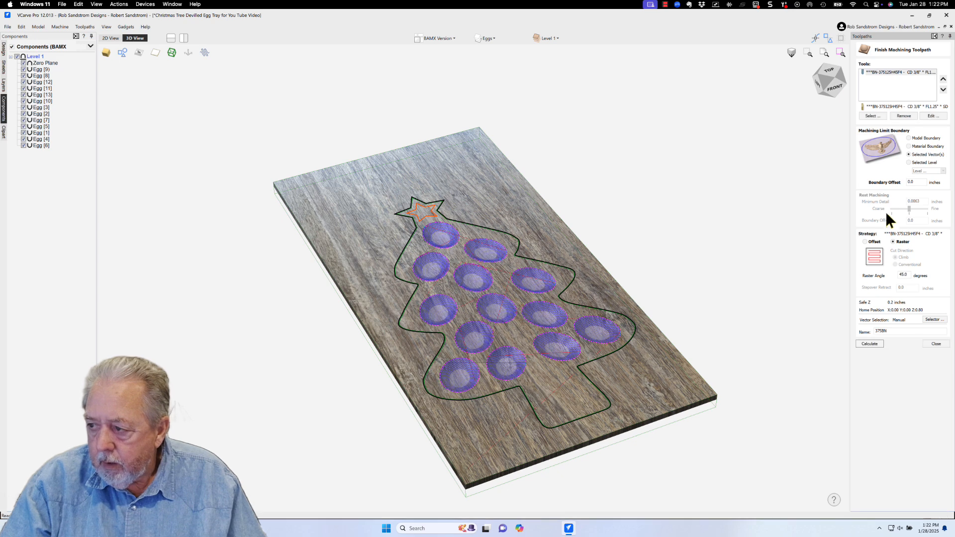
{"action": "left_click", "coordinate": [926, 345]}
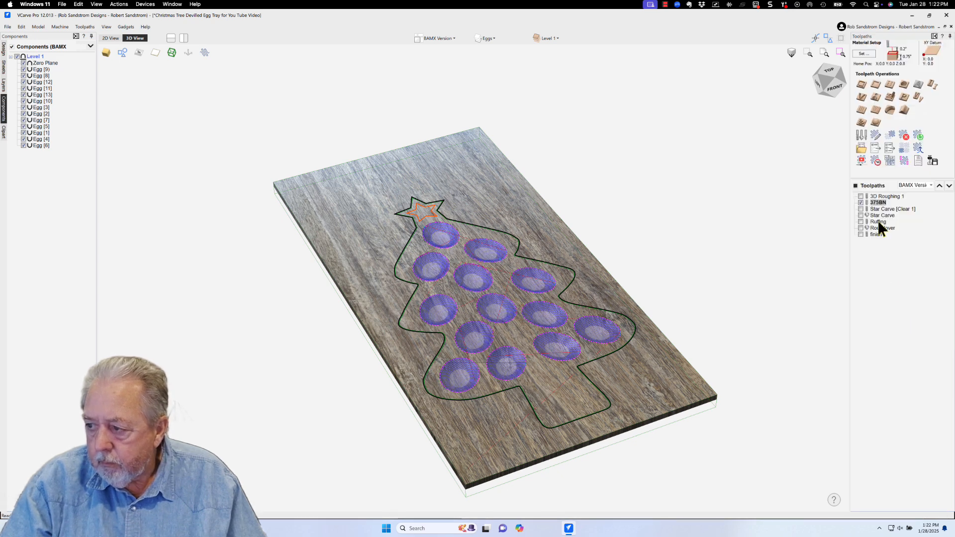
- Preview the 375BN finish toolpath on the roughed board and inspect the egg recesses up close and from above
{"action": "left_click", "coordinate": [864, 167]}
{"action": "left_click", "coordinate": [885, 240]}
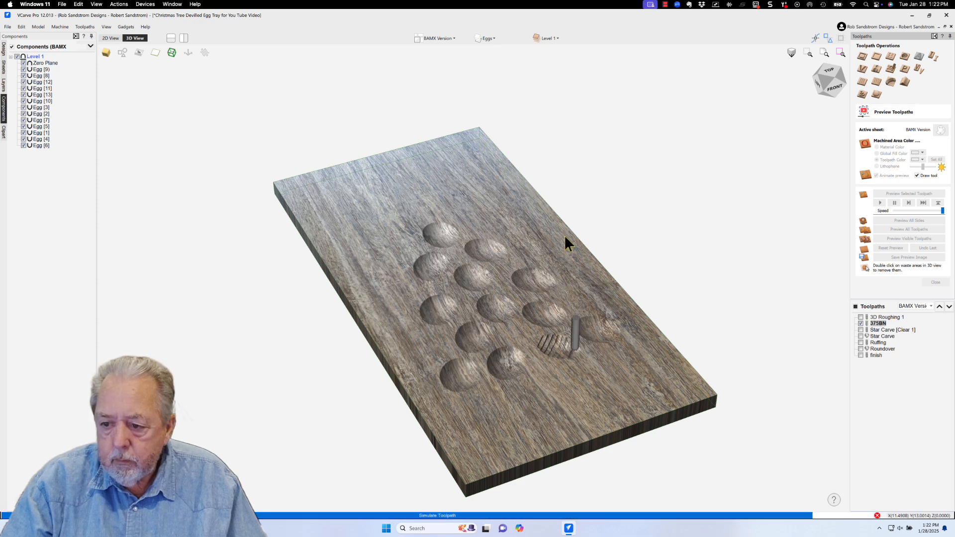
{"action": "scroll", "coordinate": [565, 235], "scroll_direction": "up", "scroll_amount": 3}
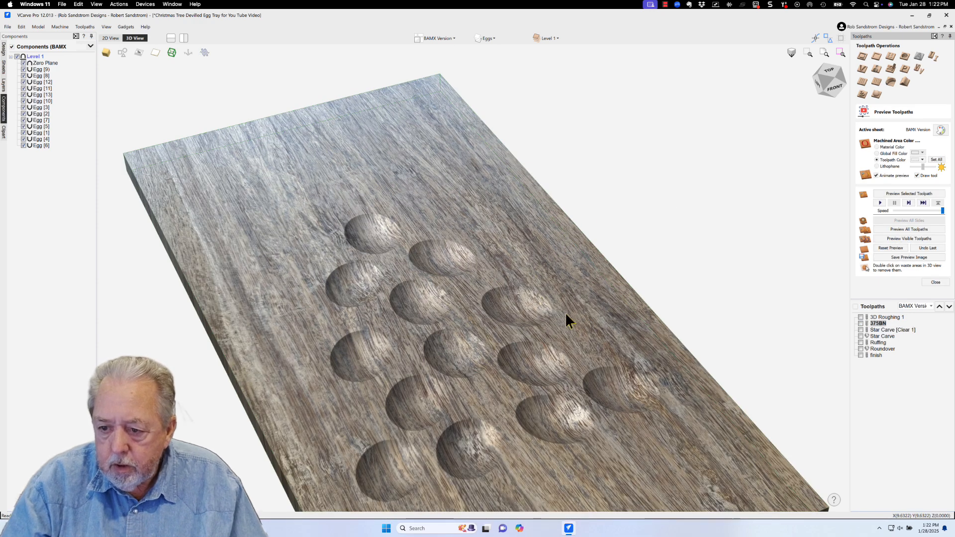
{"action": "left_click_drag", "start_coordinate": [566, 313], "coordinate": [582, 241]}
{"action": "scroll", "coordinate": [583, 244], "scroll_direction": "down", "scroll_amount": 2}
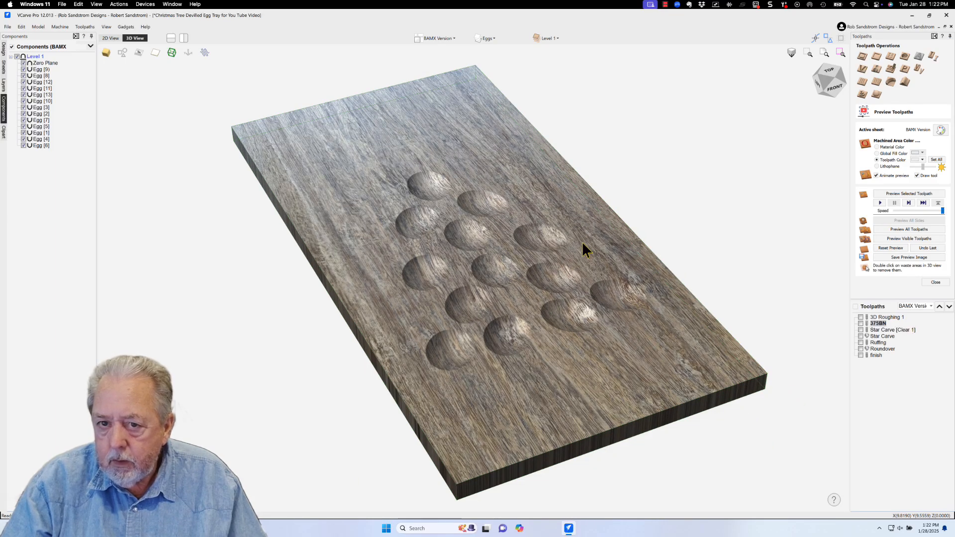
{"action": "left_click", "coordinate": [839, 75]}
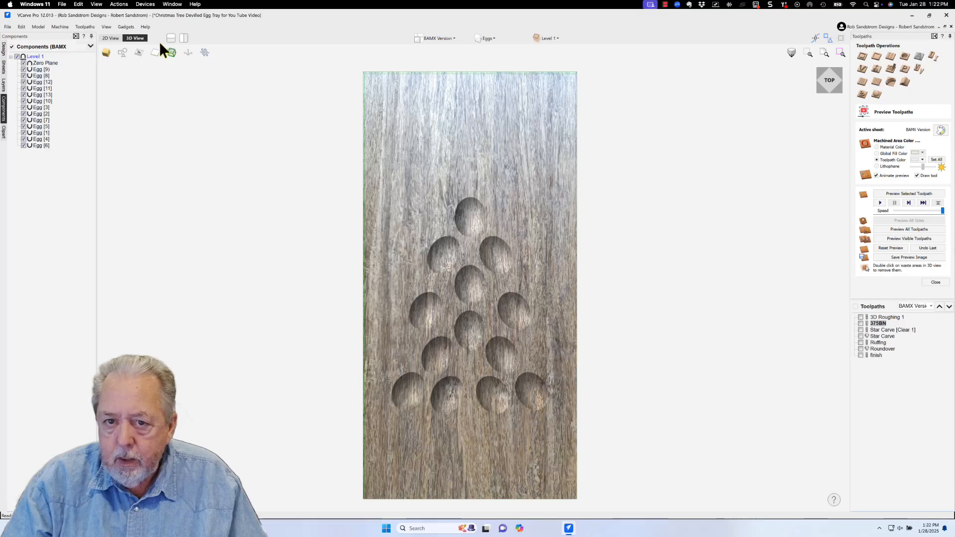
- Examine the tree outline, its closely offset profile vector and the egg layout in the 2D view
{"action": "left_click", "coordinate": [112, 38]}
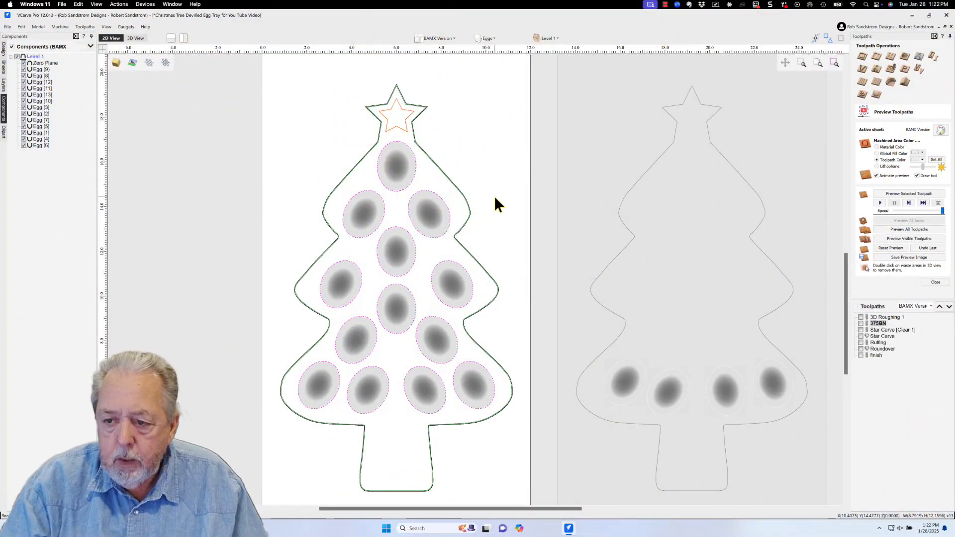
{"action": "scroll", "coordinate": [473, 152], "scroll_direction": "up", "scroll_amount": 2}
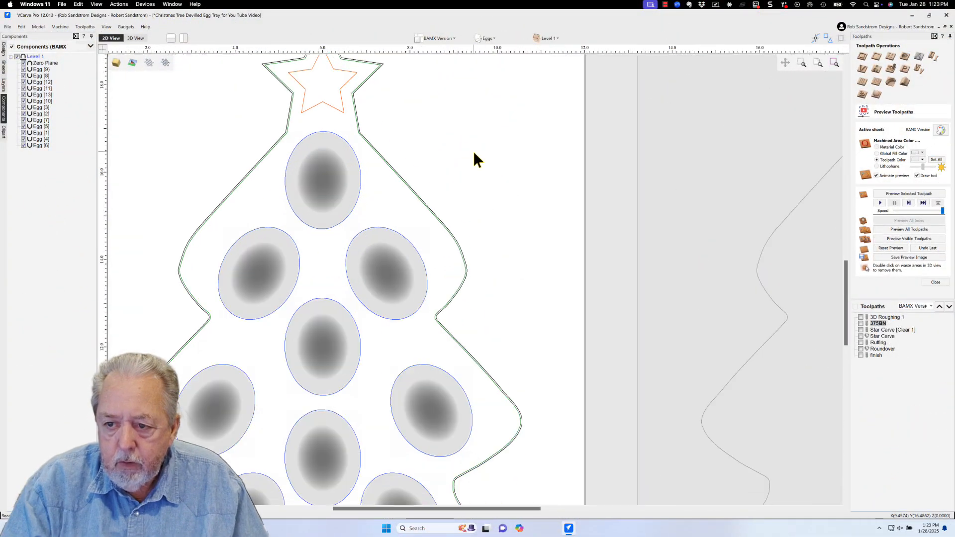
{"action": "left_click", "coordinate": [399, 178]}
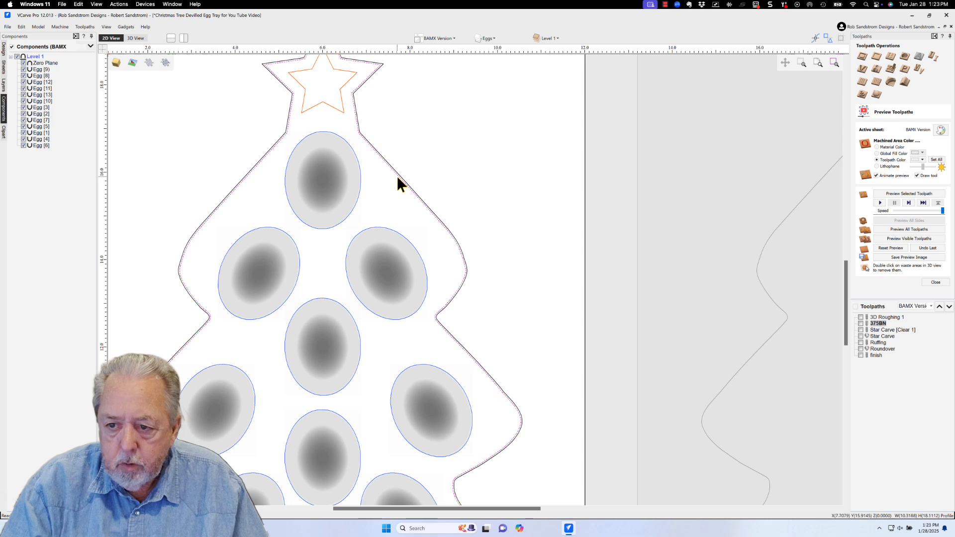
{"action": "scroll", "coordinate": [398, 179], "scroll_direction": "up", "scroll_amount": 2}
{"action": "scroll", "coordinate": [398, 179], "scroll_direction": "up", "scroll_amount": 1}
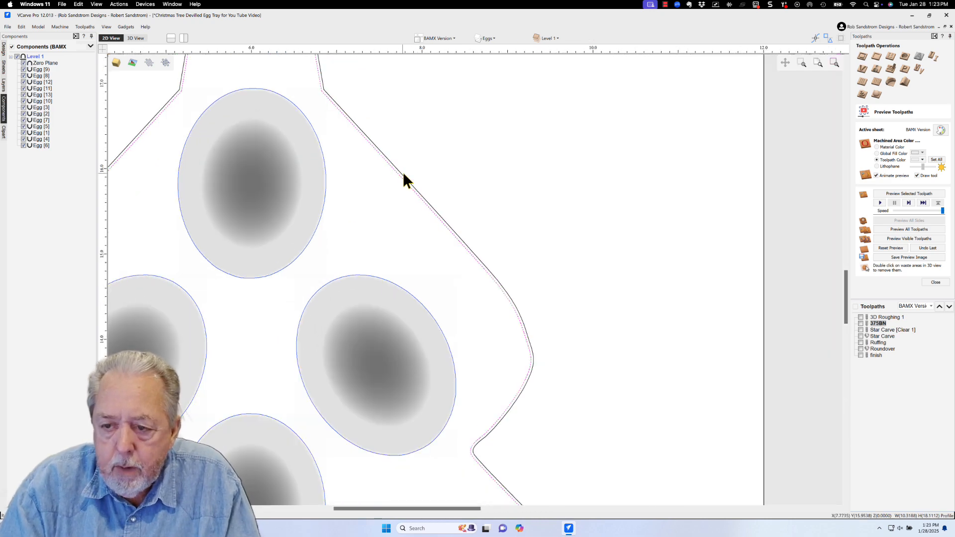
{"action": "scroll", "coordinate": [445, 154], "scroll_direction": "down", "scroll_amount": 2}
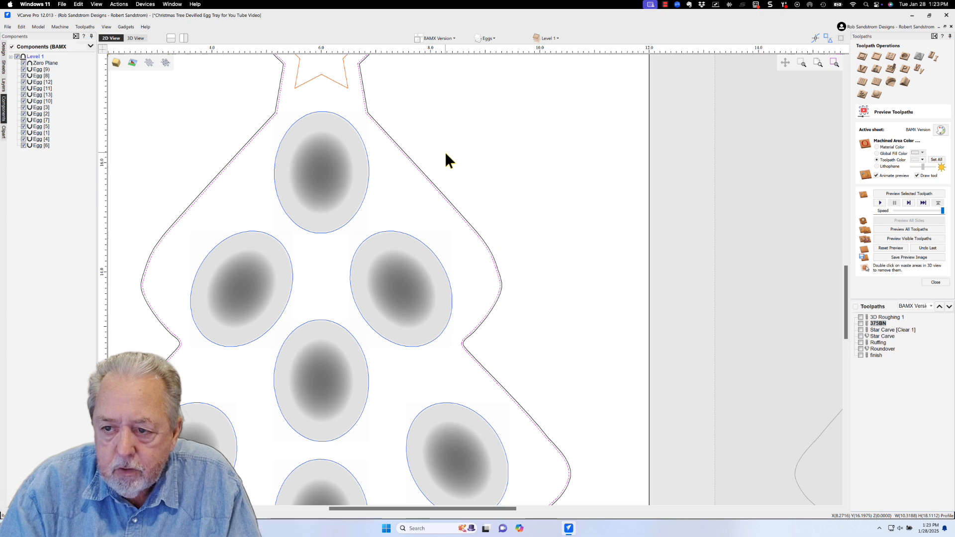
{"action": "middle_click_drag", "start_coordinate": [445, 153], "coordinate": [524, 145]}
{"action": "scroll", "coordinate": [549, 154], "scroll_direction": "down", "scroll_amount": 3}
{"action": "scroll", "coordinate": [549, 154], "scroll_direction": "down", "scroll_amount": 2}
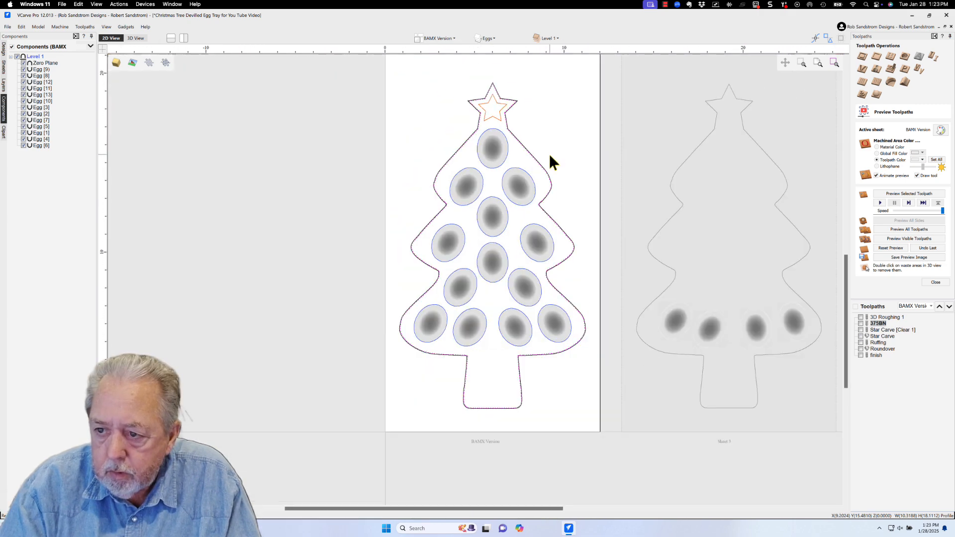
{"action": "scroll", "coordinate": [510, 117], "scroll_direction": "up", "scroll_amount": 1}
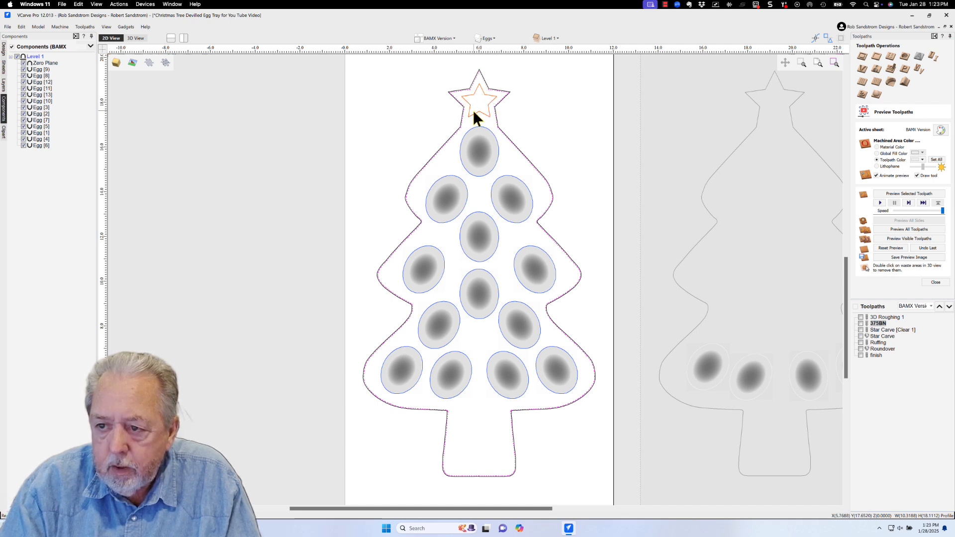
{"action": "scroll", "coordinate": [473, 111], "scroll_direction": "up", "scroll_amount": 1}
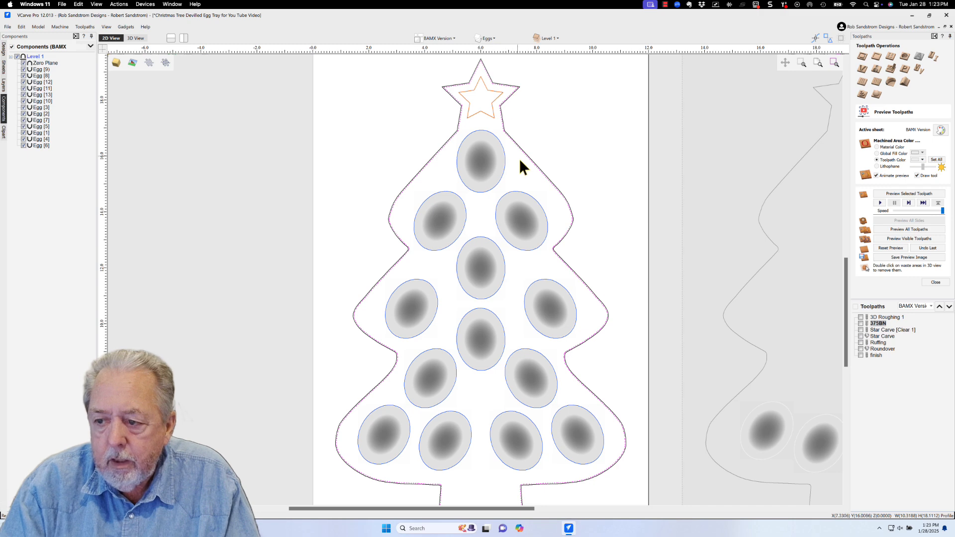
{"action": "scroll", "coordinate": [562, 377], "scroll_direction": "down", "scroll_amount": 1}
{"action": "scroll", "coordinate": [562, 377], "scroll_direction": "down", "scroll_amount": 1}
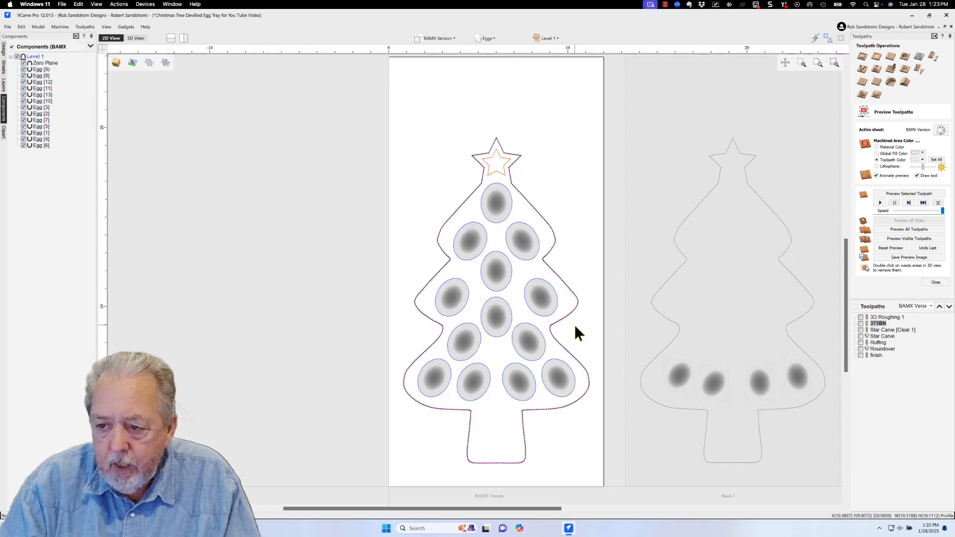
{"action": "scroll", "coordinate": [575, 325], "scroll_direction": "up", "scroll_amount": 1}
{"action": "scroll", "coordinate": [575, 325], "scroll_direction": "up", "scroll_amount": 1}
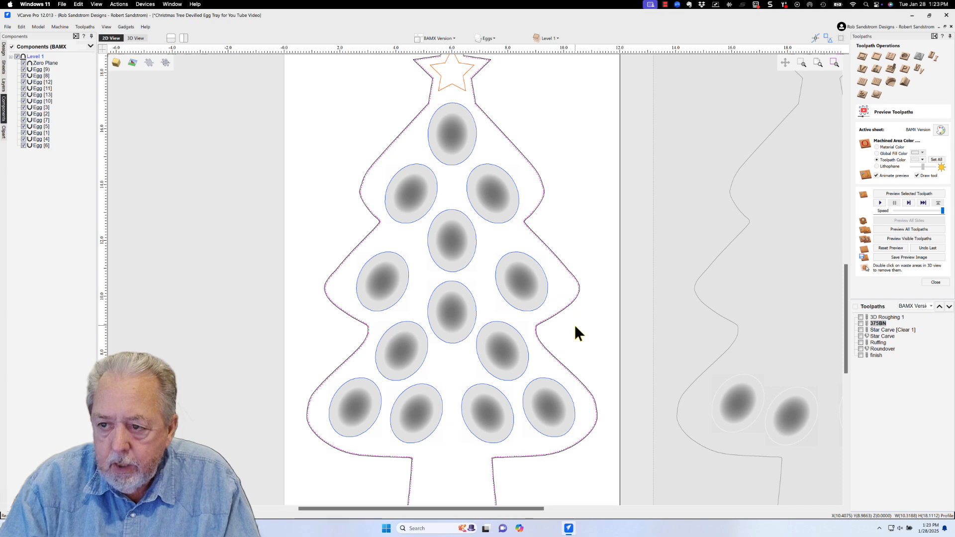
{"action": "scroll", "coordinate": [575, 325], "scroll_direction": "down", "scroll_amount": 1}
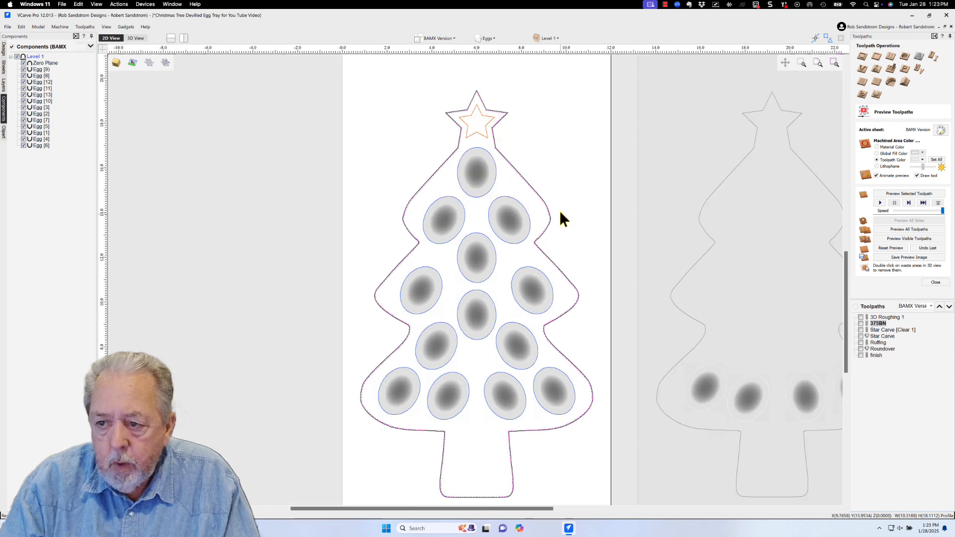
{"action": "left_click", "coordinate": [548, 141]}
{"action": "scroll", "coordinate": [513, 145], "scroll_direction": "up", "scroll_amount": 1}
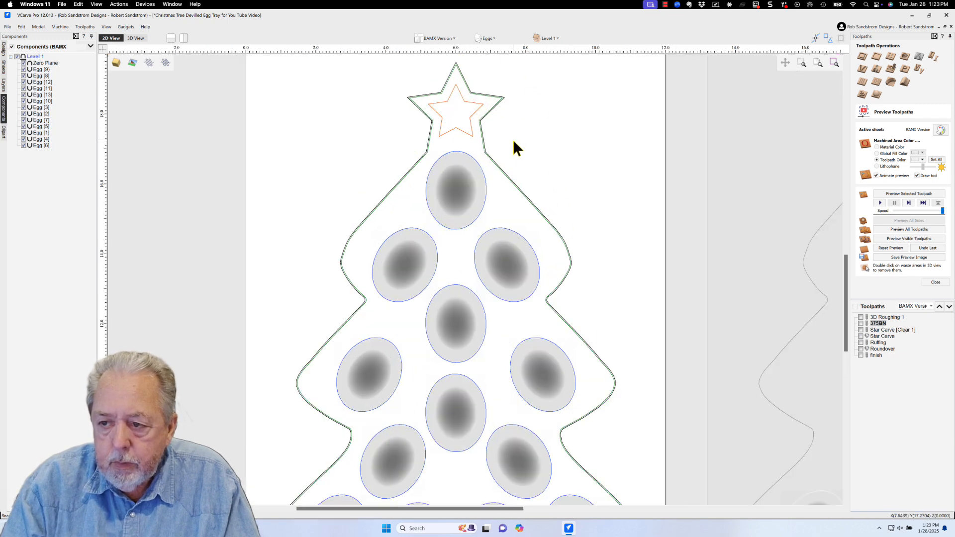
- Select the final tree profile vector and add a new layer named Ruffing
{"action": "scroll", "coordinate": [498, 154], "scroll_direction": "up", "scroll_amount": 2}
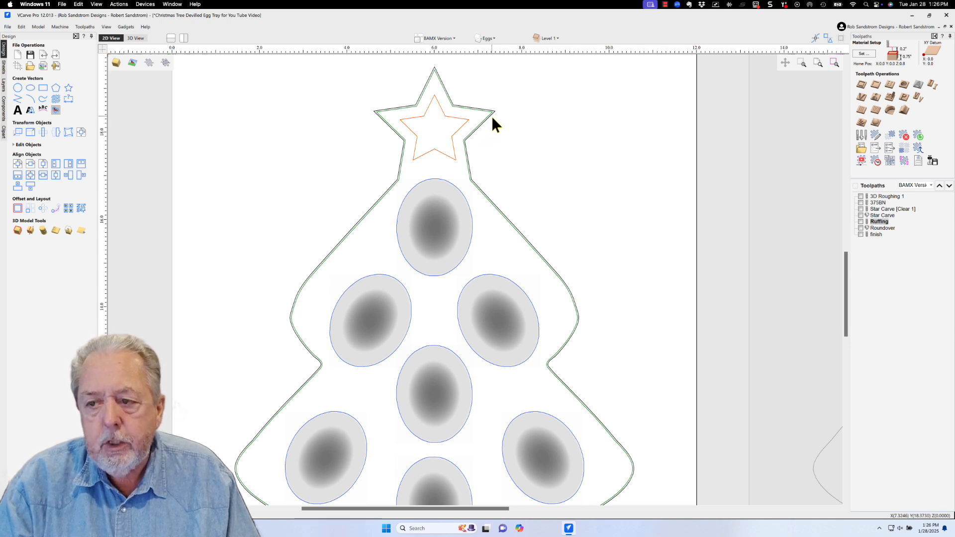
{"action": "scroll", "coordinate": [494, 120], "scroll_direction": "down", "scroll_amount": 1}
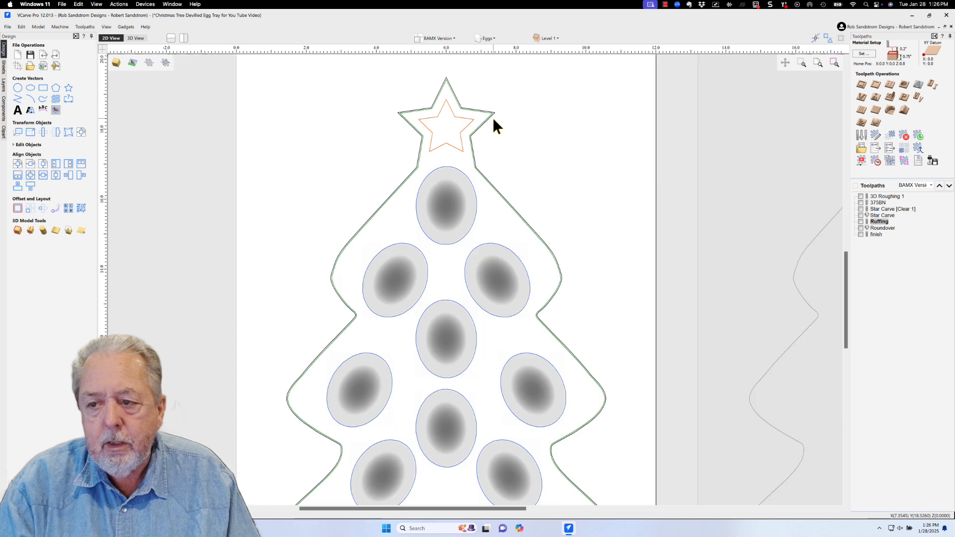
{"action": "scroll", "coordinate": [493, 120], "scroll_direction": "up", "scroll_amount": 2}
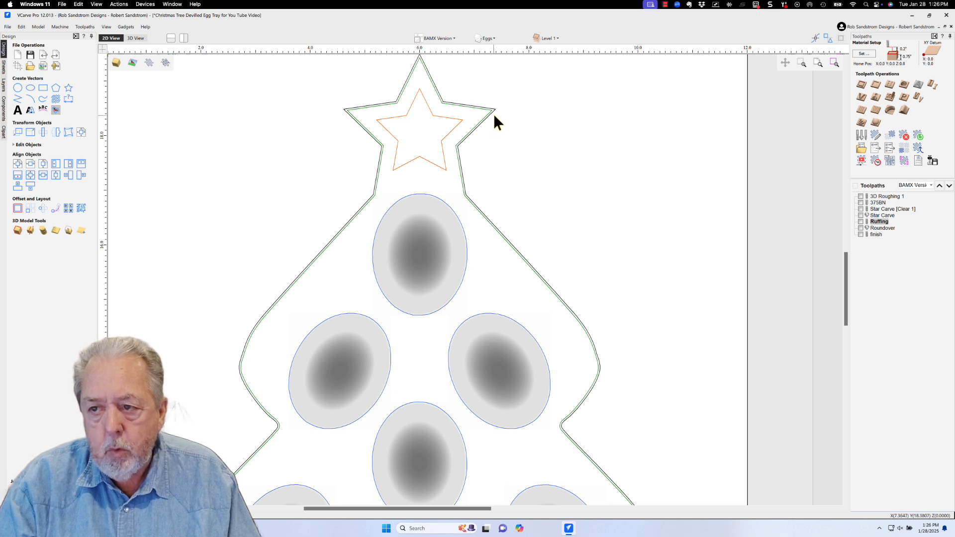
{"action": "left_click", "coordinate": [485, 116]}
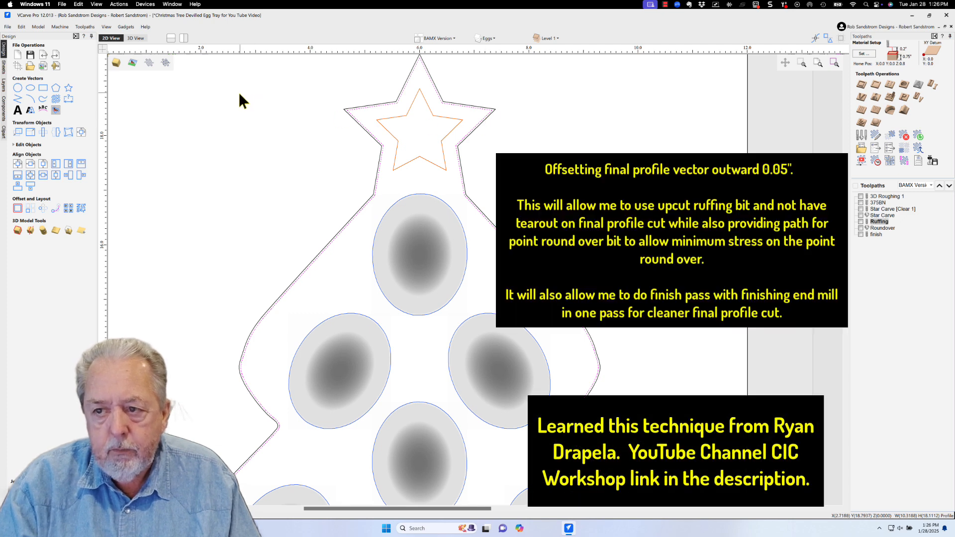
{"action": "left_click", "coordinate": [485, 40]}
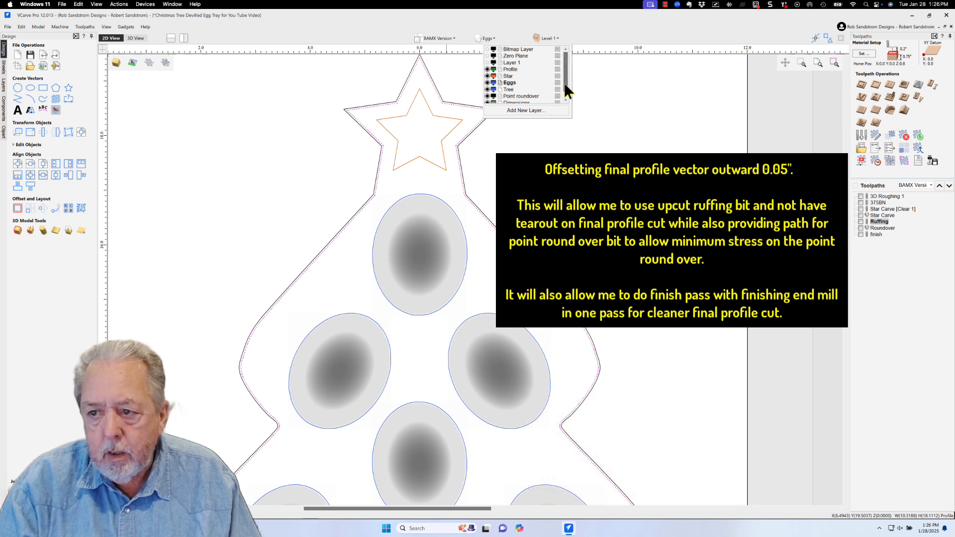
{"action": "scroll", "coordinate": [564, 83], "scroll_direction": "down", "scroll_amount": 1}
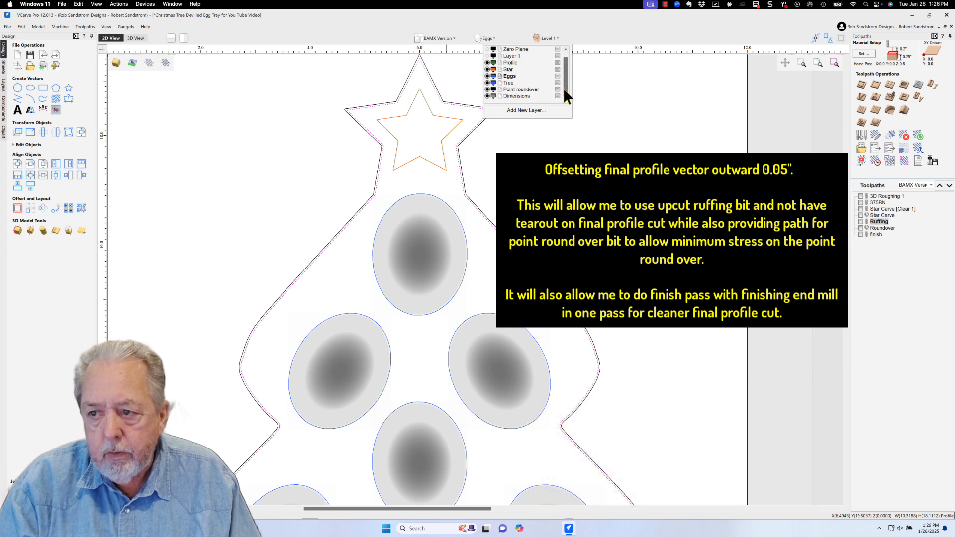
{"action": "left_click", "coordinate": [525, 109]}
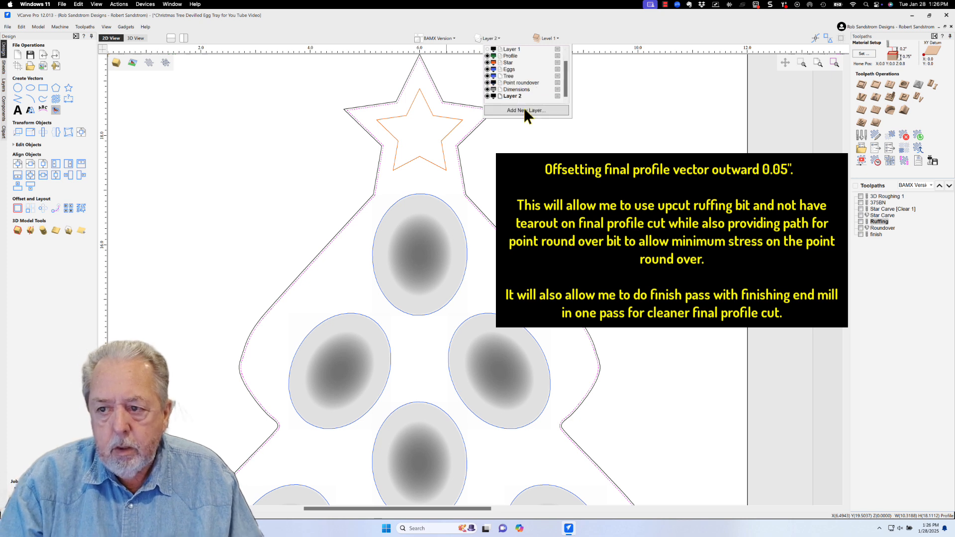
{"action": "double_click", "coordinate": [512, 97]}
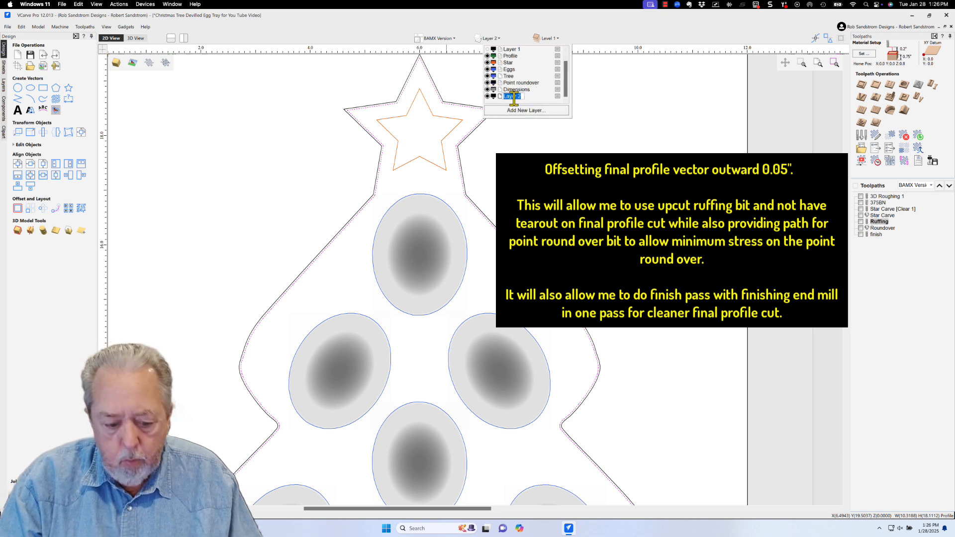
{"action": "type", "text": "Ruffing"}
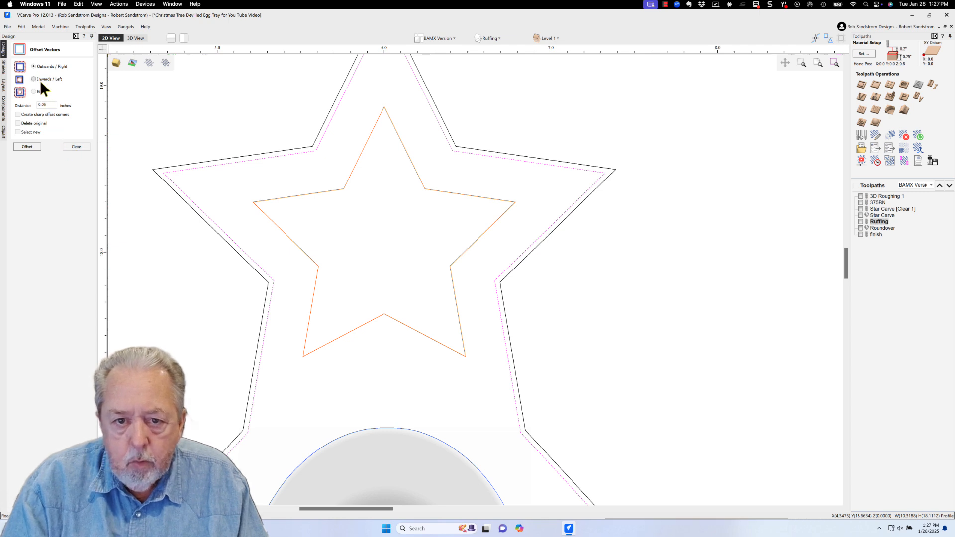
- Offset the tree profile outwards by 0.05 inches with sharp corners, and check the new vector by toggling the Ruffing layer's visibility
{"action": "left_click", "coordinate": [18, 114]}
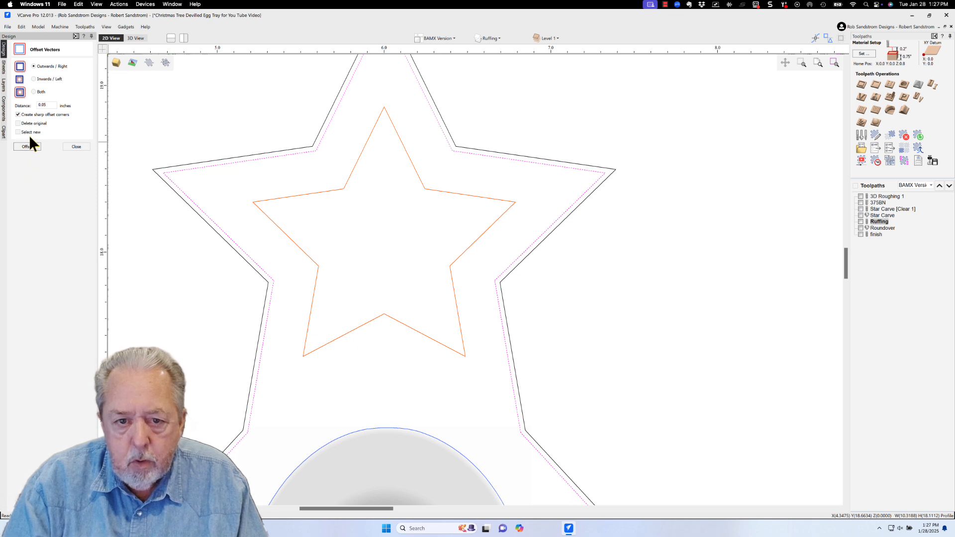
{"action": "left_click", "coordinate": [26, 146]}
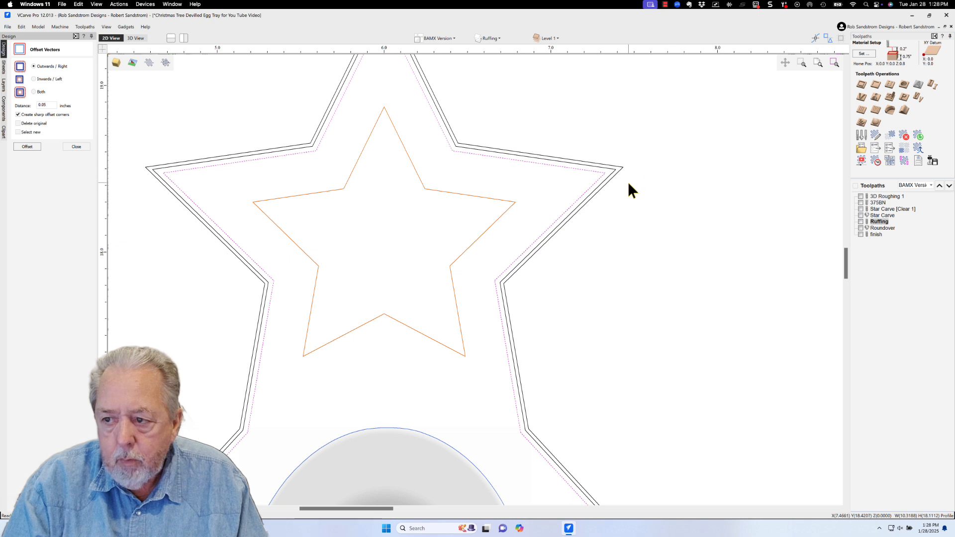
{"action": "left_click", "coordinate": [489, 39]}
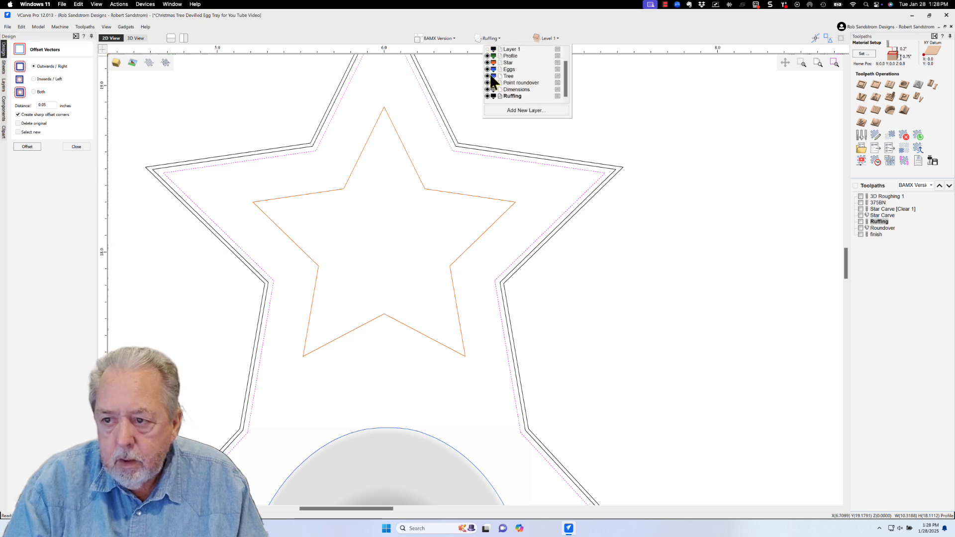
{"action": "left_click", "coordinate": [487, 96]}
{"action": "left_click", "coordinate": [487, 96]}
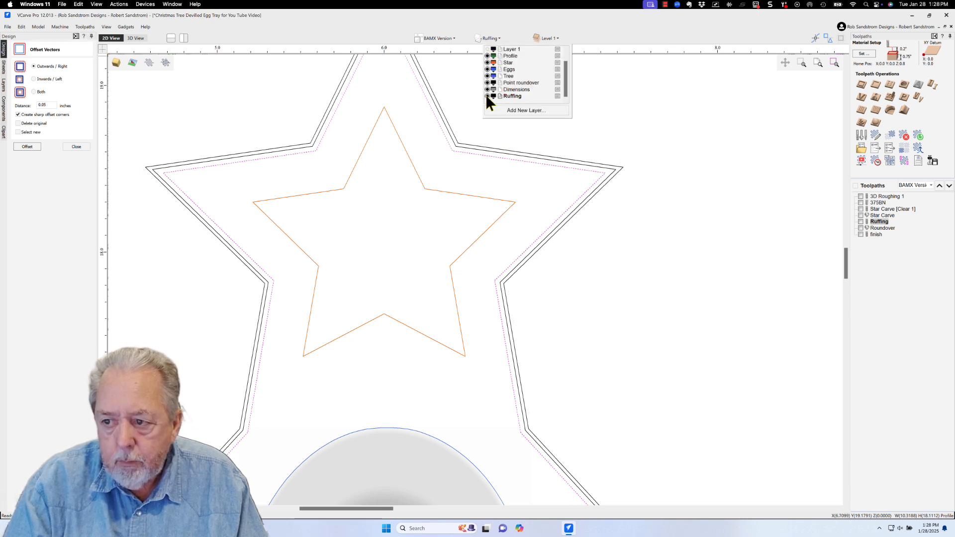
{"action": "left_click", "coordinate": [645, 134]}
{"action": "scroll", "coordinate": [645, 135], "scroll_direction": "down", "scroll_amount": 3}
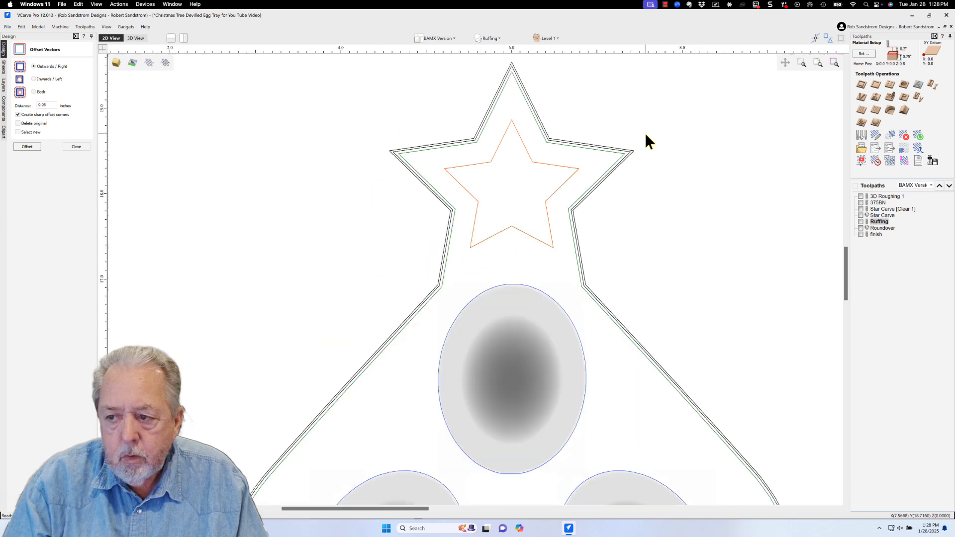
{"action": "scroll", "coordinate": [648, 145], "scroll_direction": "up", "scroll_amount": 1}
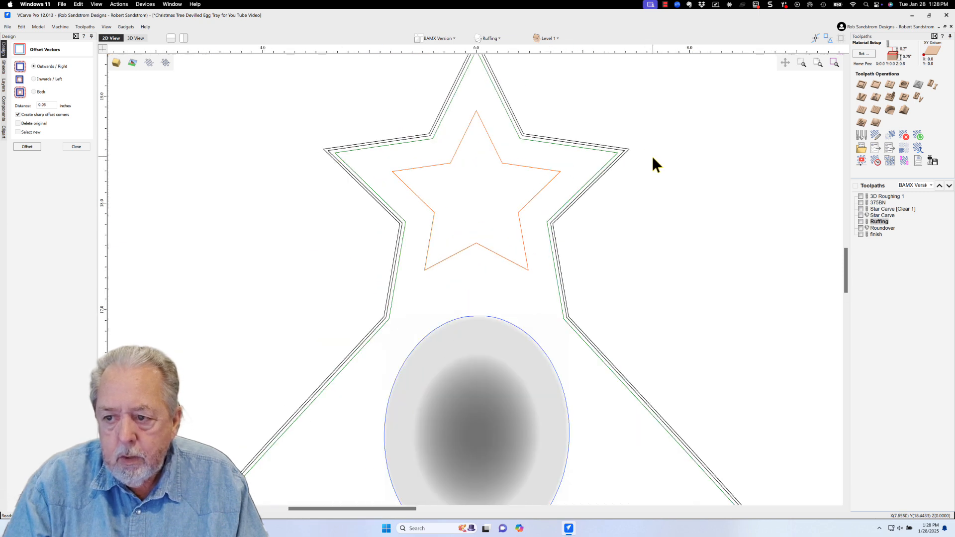
{"action": "scroll", "coordinate": [653, 158], "scroll_direction": "up", "scroll_amount": 1}
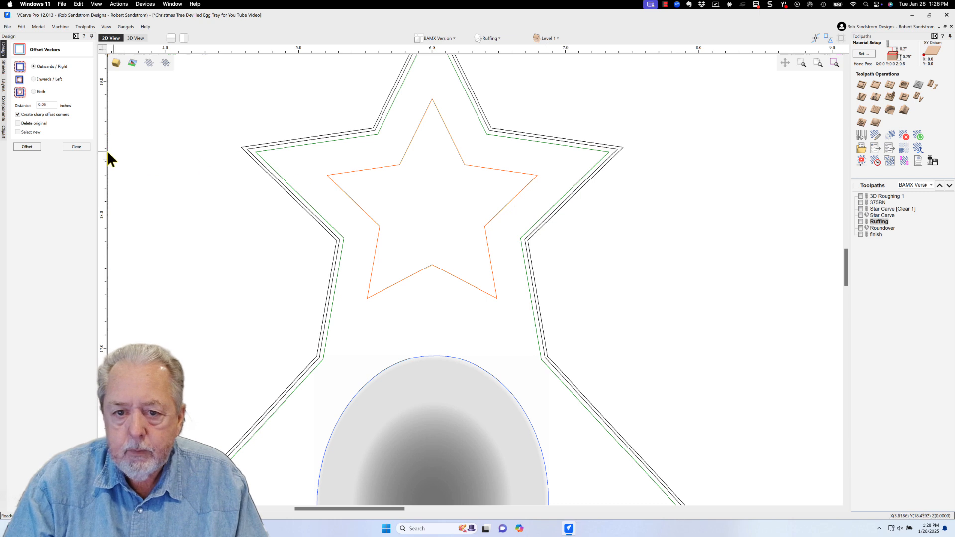
{"action": "left_click", "coordinate": [76, 147]}
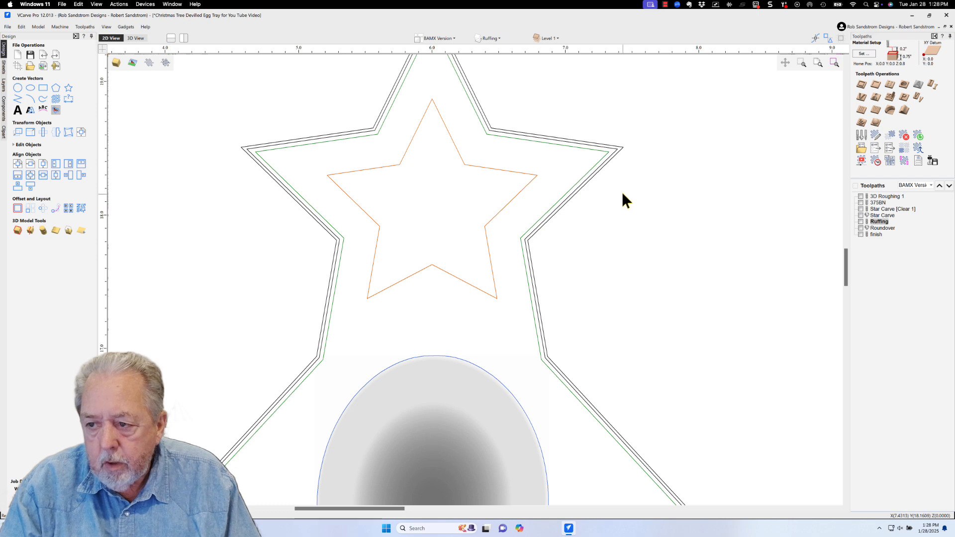
- Recalculate the Star Carve V-carve toolpath for the small treetop star with a 0.15-inch flat depth, and show it in 3D
{"action": "scroll", "coordinate": [490, 309], "scroll_direction": "down", "scroll_amount": 2}
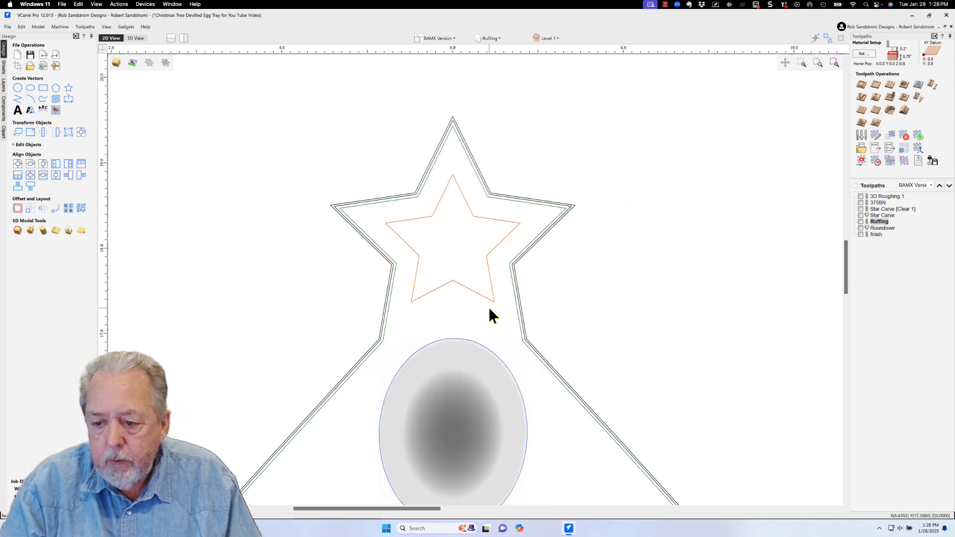
{"action": "left_click", "coordinate": [488, 269]}
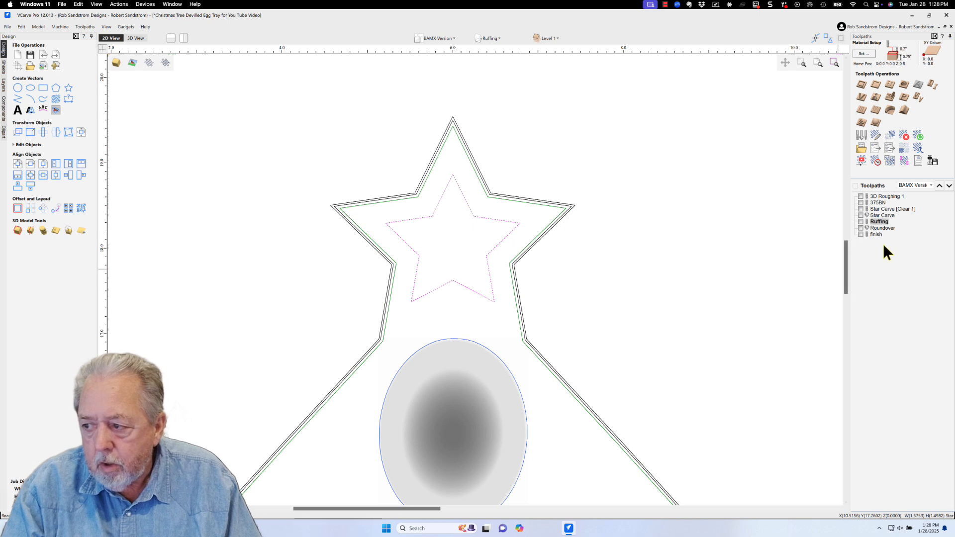
{"action": "double_click", "coordinate": [879, 215]}
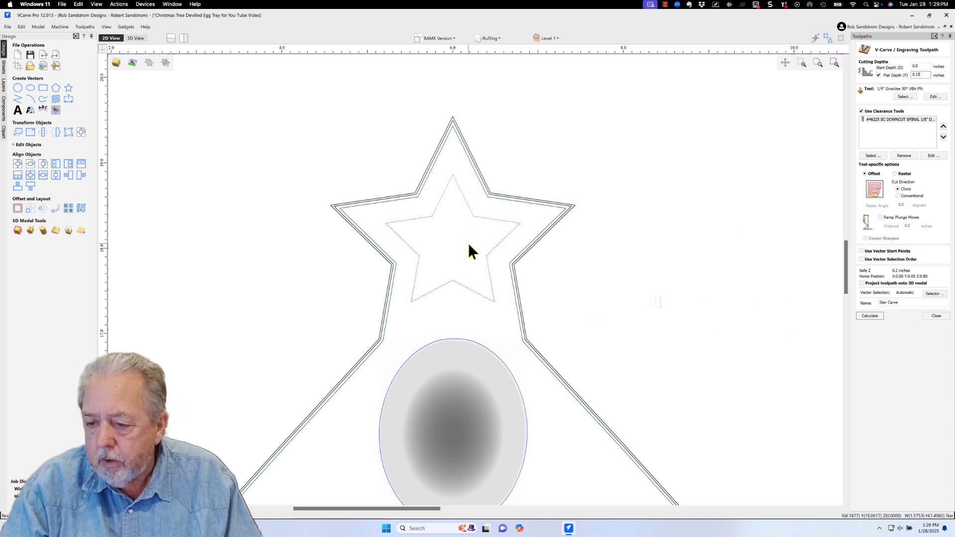
{"action": "left_click", "coordinate": [871, 317]}
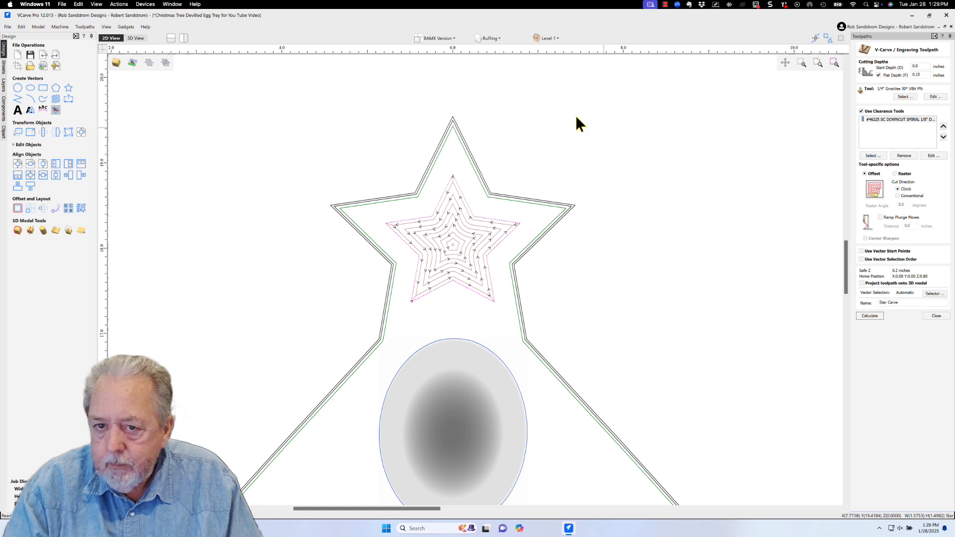
{"action": "left_click", "coordinate": [142, 38]}
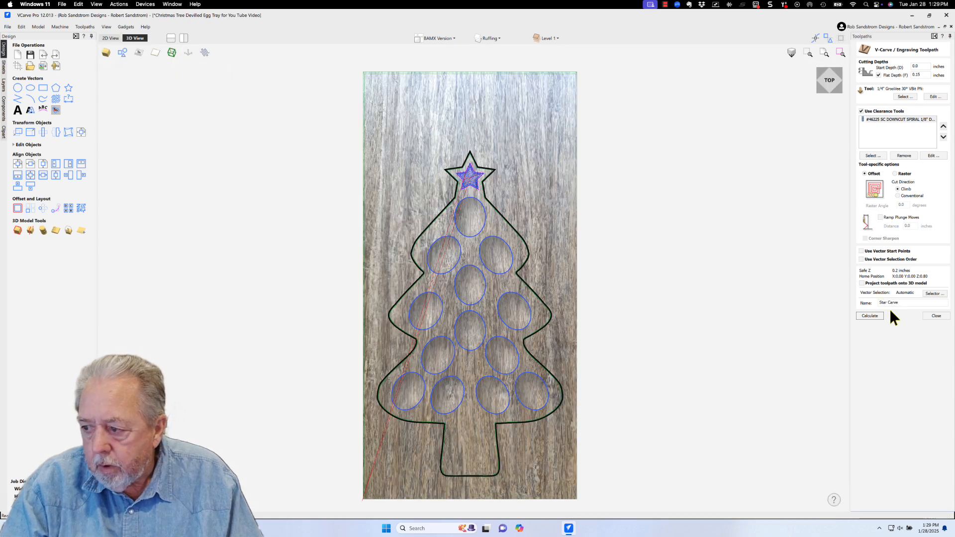
{"action": "left_click", "coordinate": [935, 316]}
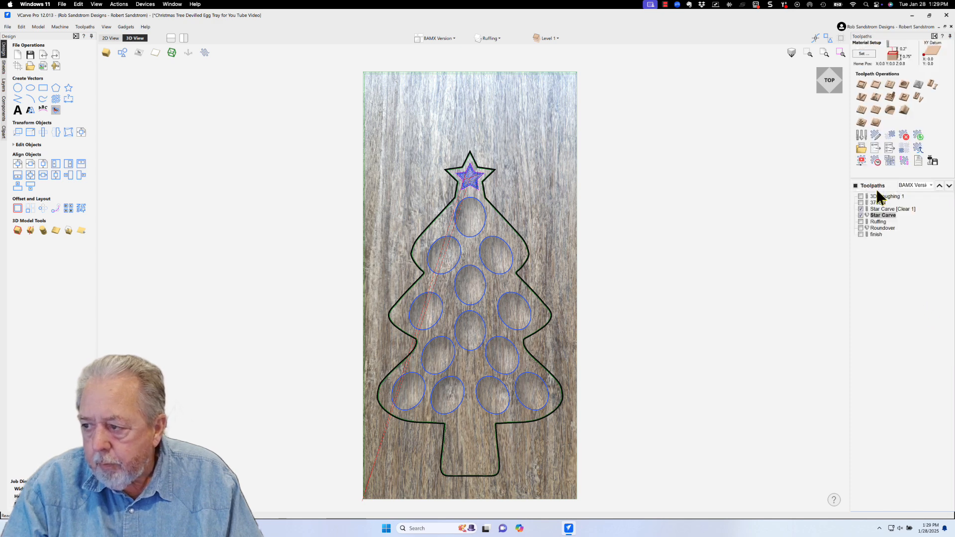
- Preview the visible Star Carve and Star Carve [Clear 1] toolpaths on the 3D material
{"action": "left_click", "coordinate": [863, 161]}
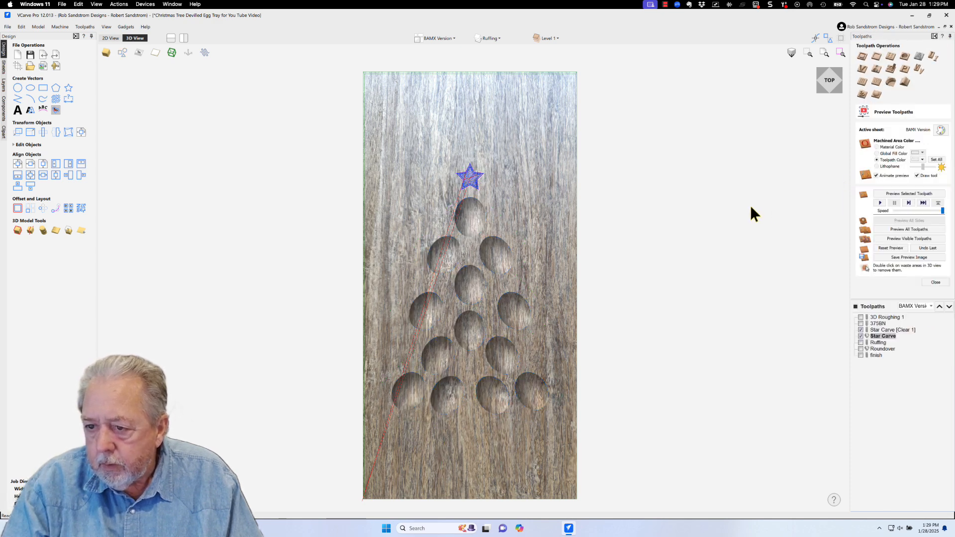
{"action": "left_click", "coordinate": [860, 330]}
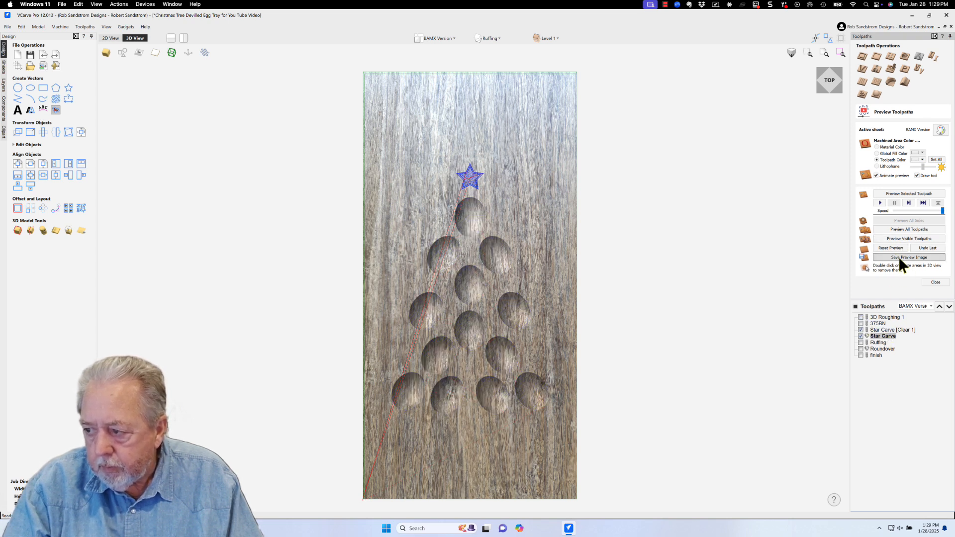
{"action": "left_click", "coordinate": [890, 238]}
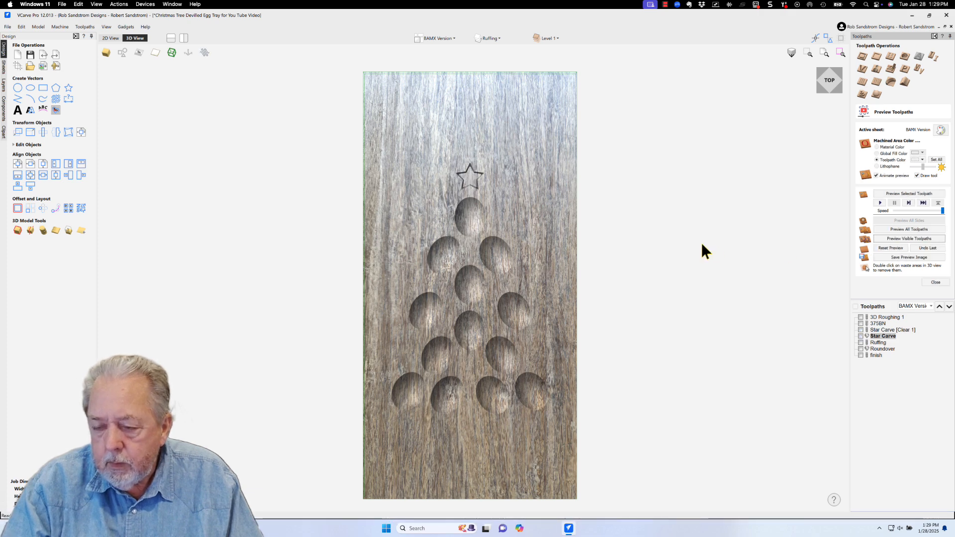
{"action": "scroll", "coordinate": [482, 193], "scroll_direction": "up", "scroll_amount": 2}
{"action": "scroll", "coordinate": [482, 193], "scroll_direction": "down", "scroll_amount": 2}
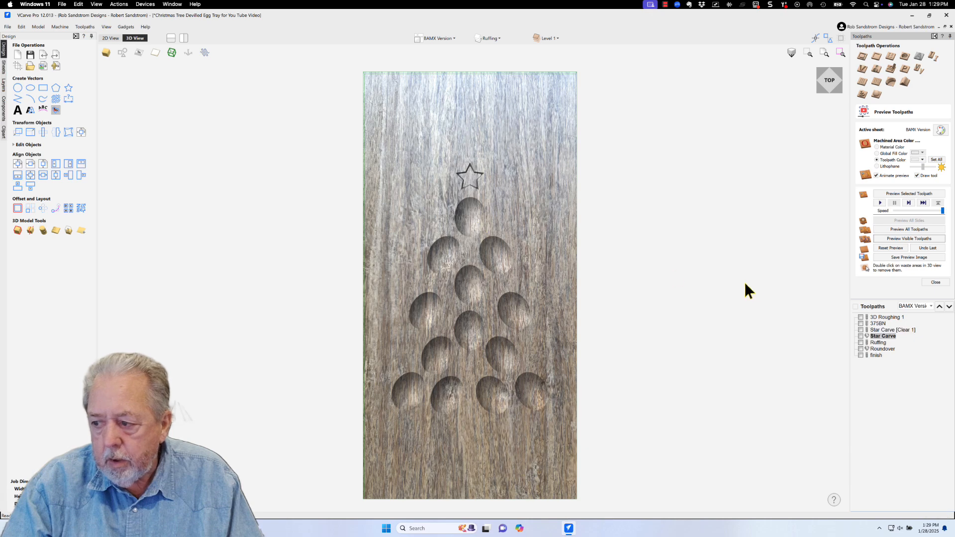
- Examine the closely spaced offset vectors around the tree outline in the 2D view
{"action": "mouse_move", "coordinate": [871, 342]}
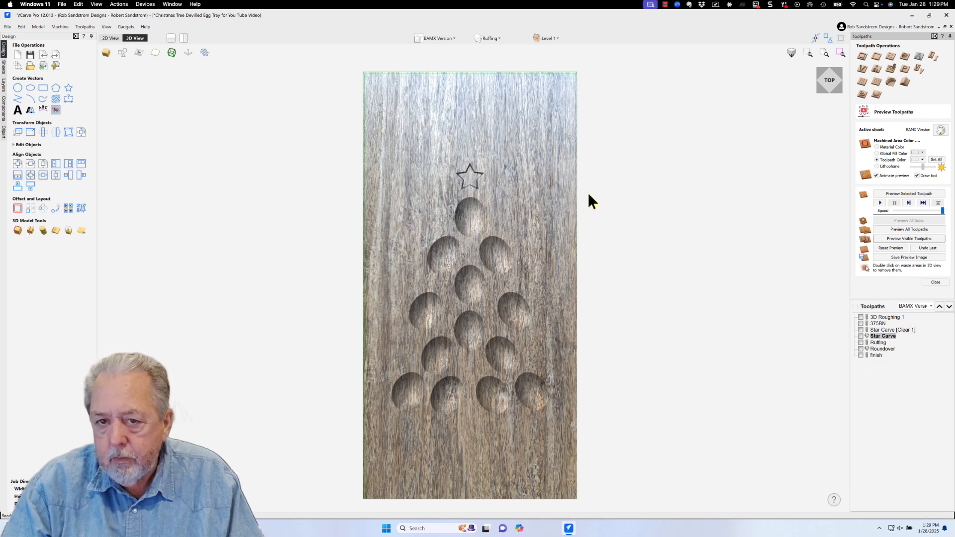
{"action": "key", "text": "F2"}
{"action": "scroll", "coordinate": [519, 289], "scroll_direction": "up", "scroll_amount": 1}
{"action": "scroll", "coordinate": [585, 235], "scroll_direction": "down", "scroll_amount": 4}
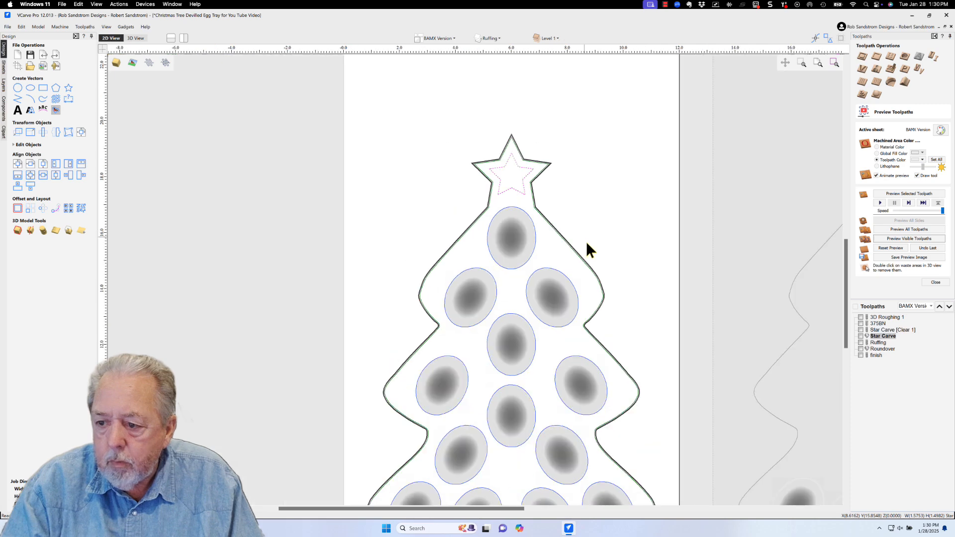
{"action": "scroll", "coordinate": [583, 232], "scroll_direction": "up", "scroll_amount": 2}
{"action": "scroll", "coordinate": [582, 231], "scroll_direction": "up", "scroll_amount": 3}
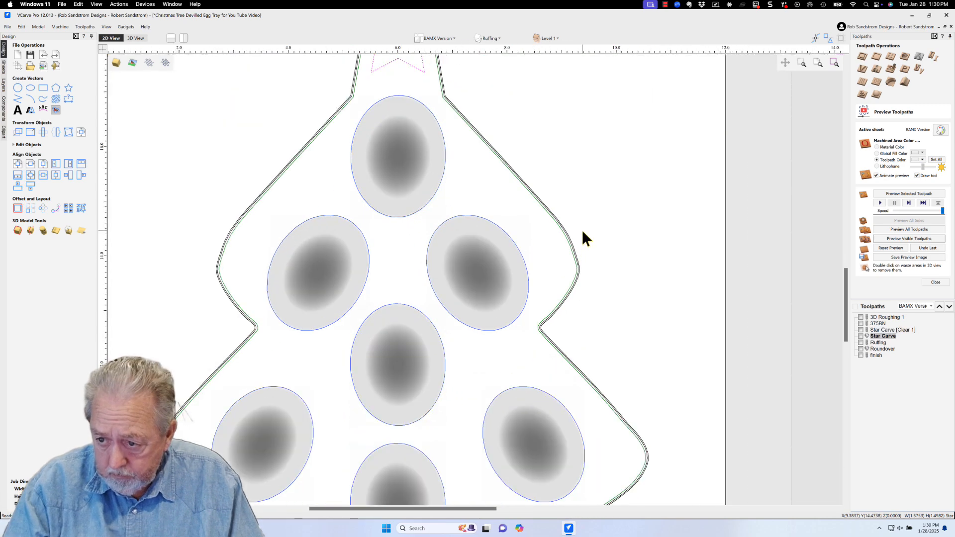
{"action": "scroll", "coordinate": [571, 230], "scroll_direction": "up", "scroll_amount": 1}
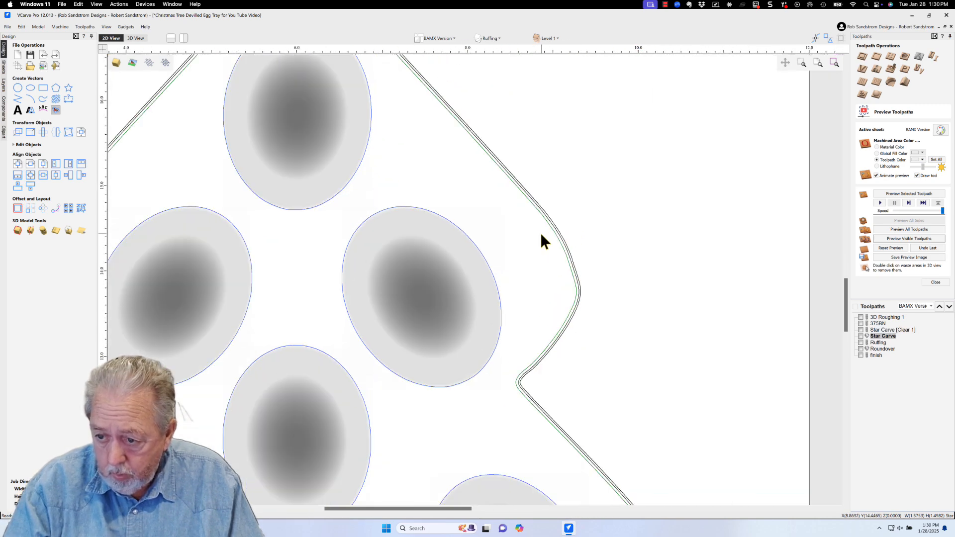
{"action": "scroll", "coordinate": [584, 242], "scroll_direction": "down", "scroll_amount": 3}
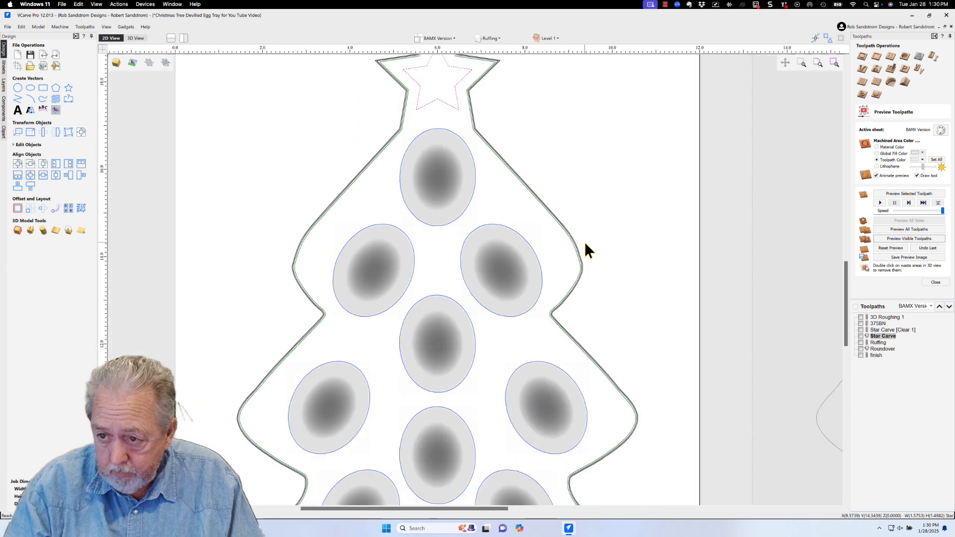
- Open the Ruffing profile toolpath for editing and switch its associated vector selection from the Profile layer to the Ruffing layer
{"action": "double_click", "coordinate": [877, 340]}
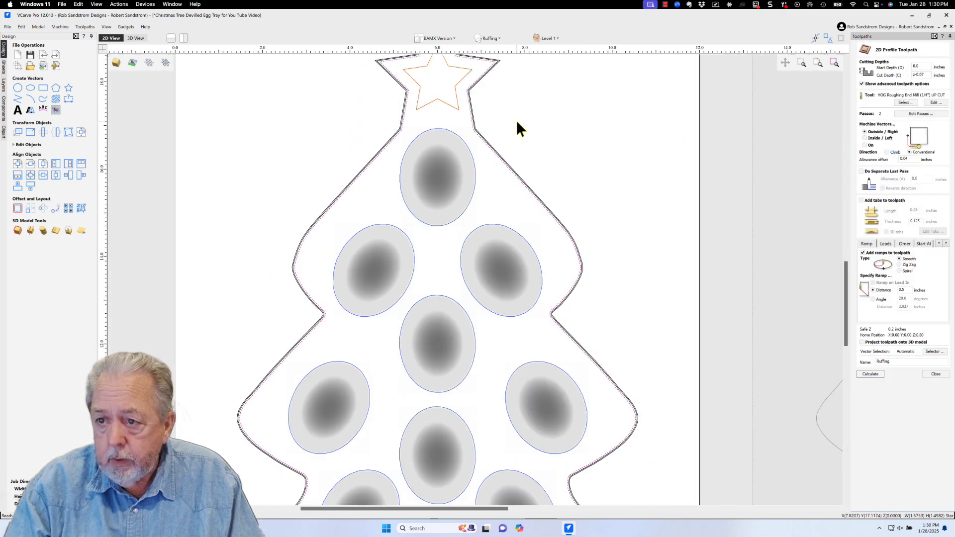
{"action": "scroll", "coordinate": [516, 120], "scroll_direction": "up", "scroll_amount": 2}
{"action": "left_click", "coordinate": [464, 148]}
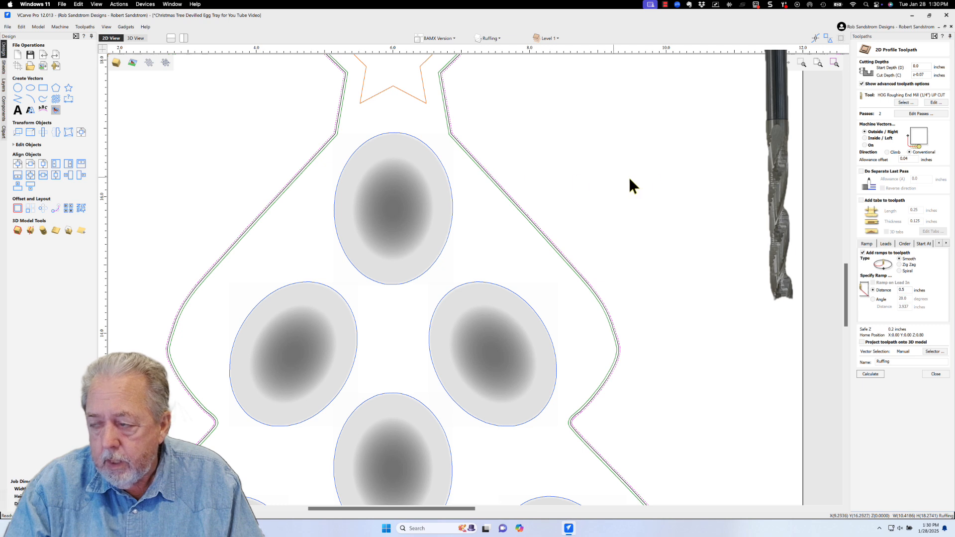
{"action": "left_click", "coordinate": [930, 351]}
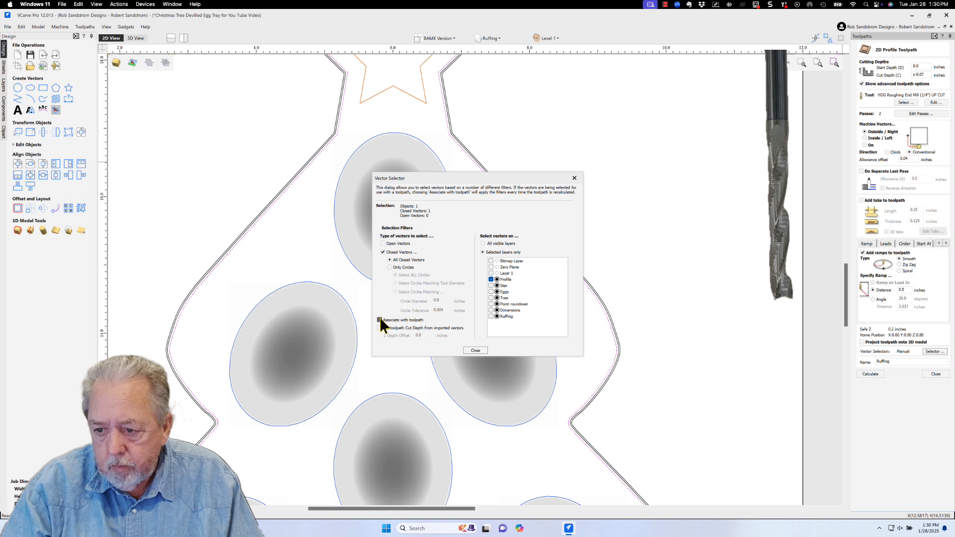
{"action": "left_click", "coordinate": [491, 280]}
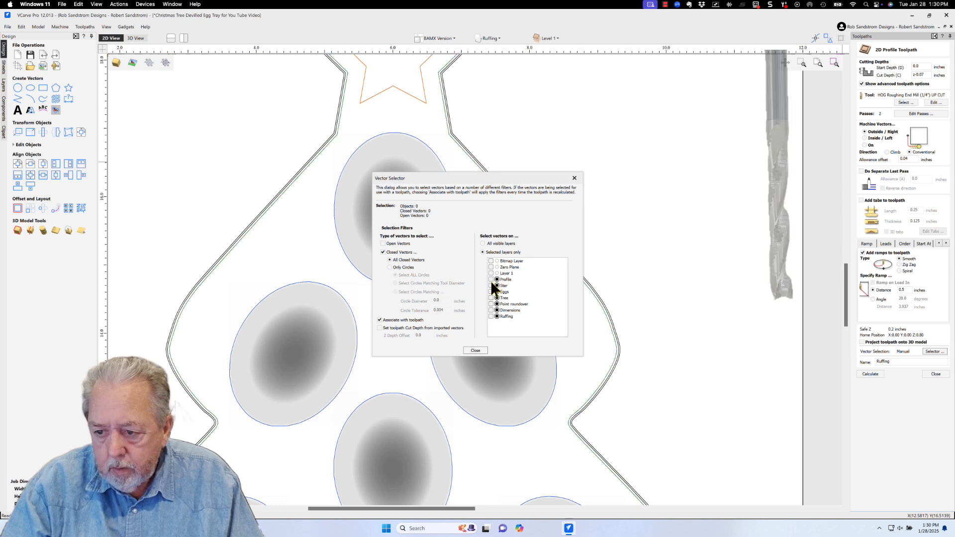
{"action": "left_click", "coordinate": [492, 316]}
{"action": "key", "text": "Escape"}
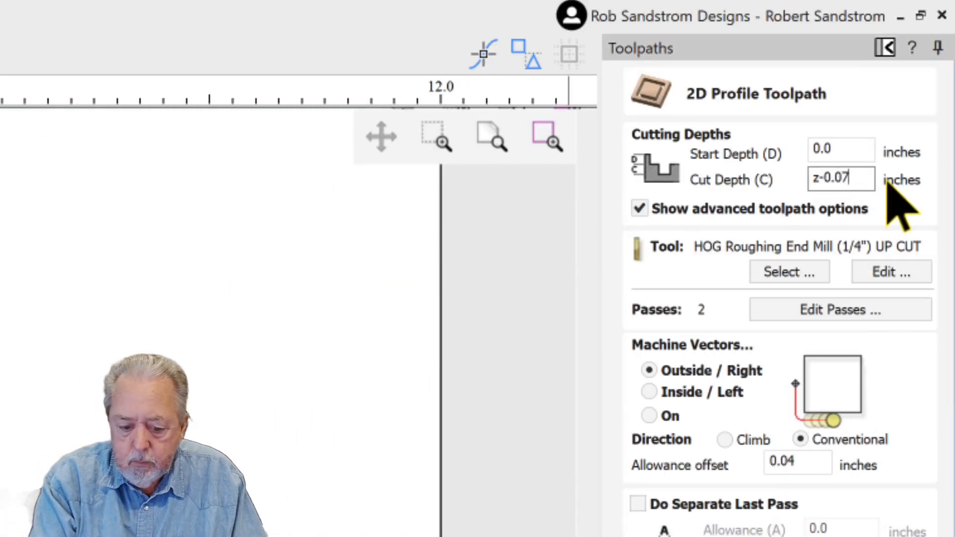
- Set the Ruffing profile toolpath's cut depth to z-(1/16) inches
{"action": "key", "text": "BackSpace"}
{"action": "key", "text": "BackSpace"}
{"action": "key", "text": "BackSpace"}
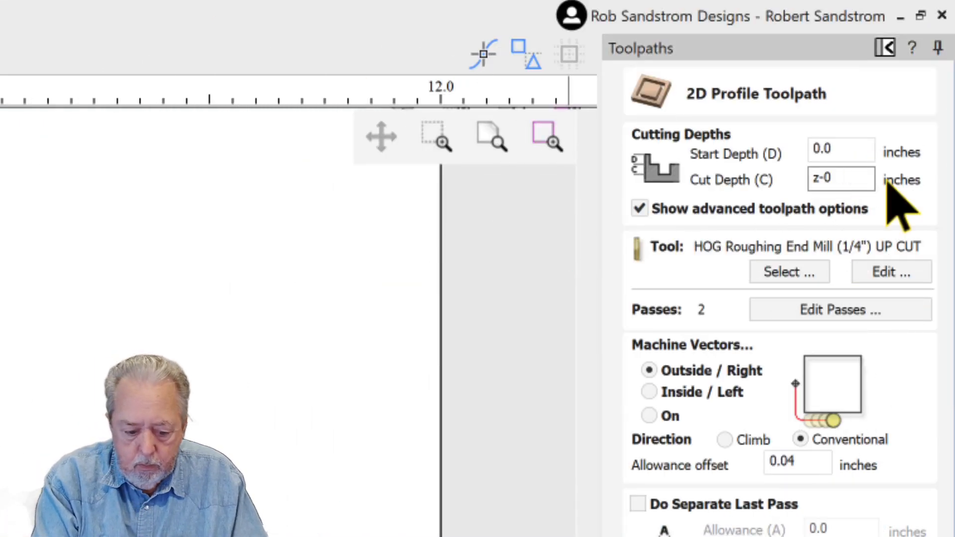
{"action": "key", "text": "BackSpace"}
{"action": "type", "text": "(1"}
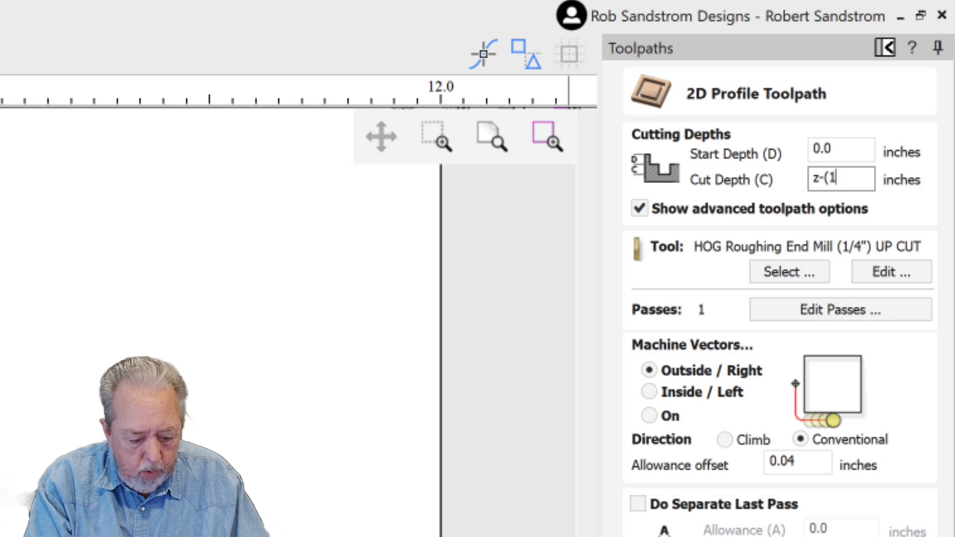
{"action": "type", "text": "/16"}
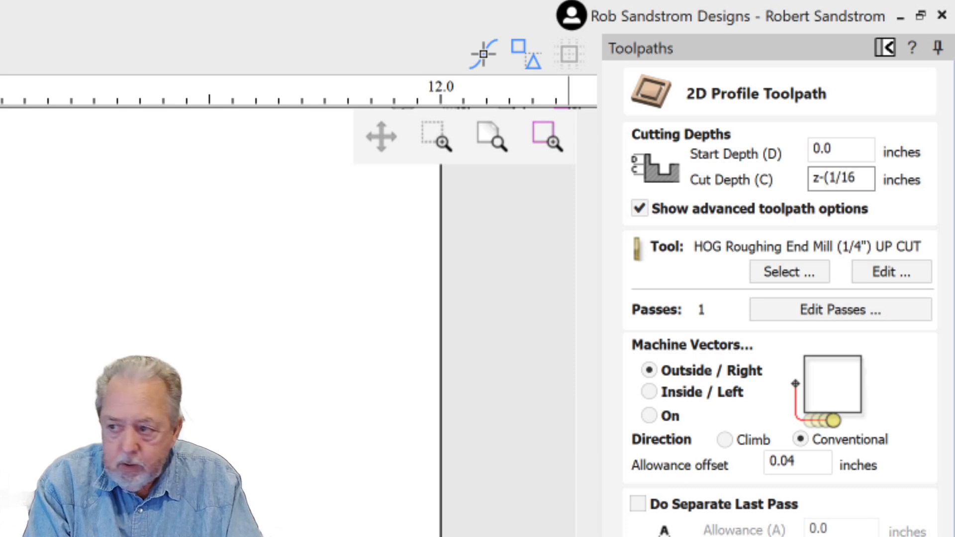
{"action": "type", "text": ")"}
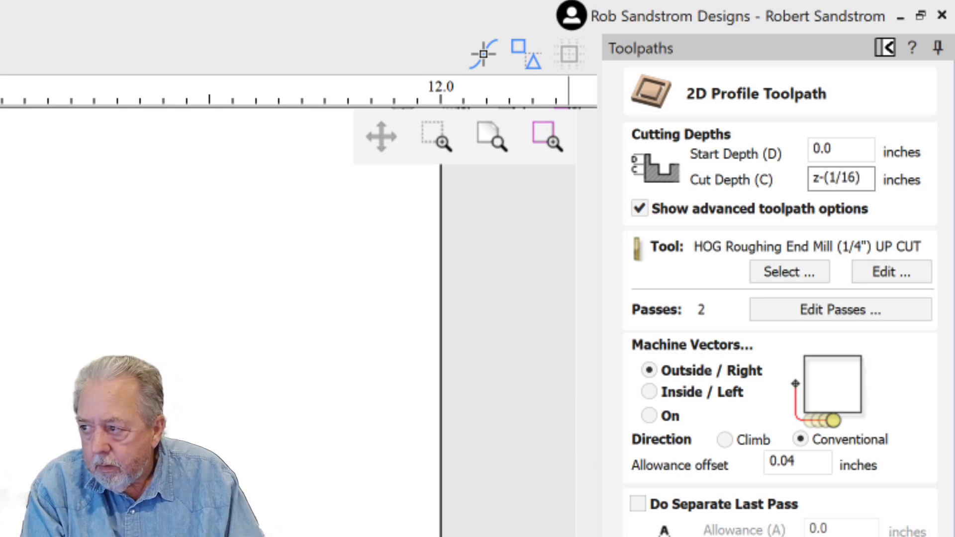
{"action": "key", "text": "Return"}
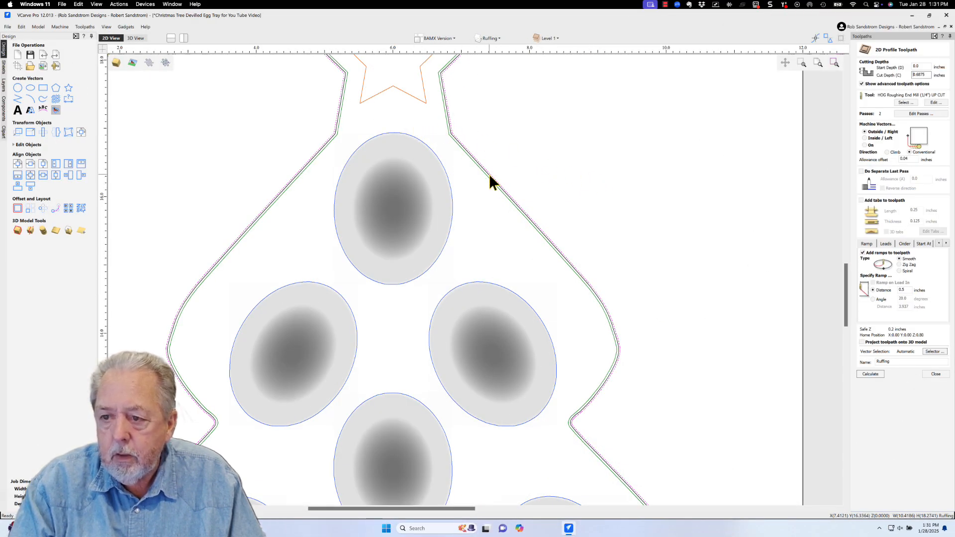
- Calculate the Ruffing profile toolpath, check its pass depths without changing them, and close the toolpath form
{"action": "left_click", "coordinate": [869, 373]}
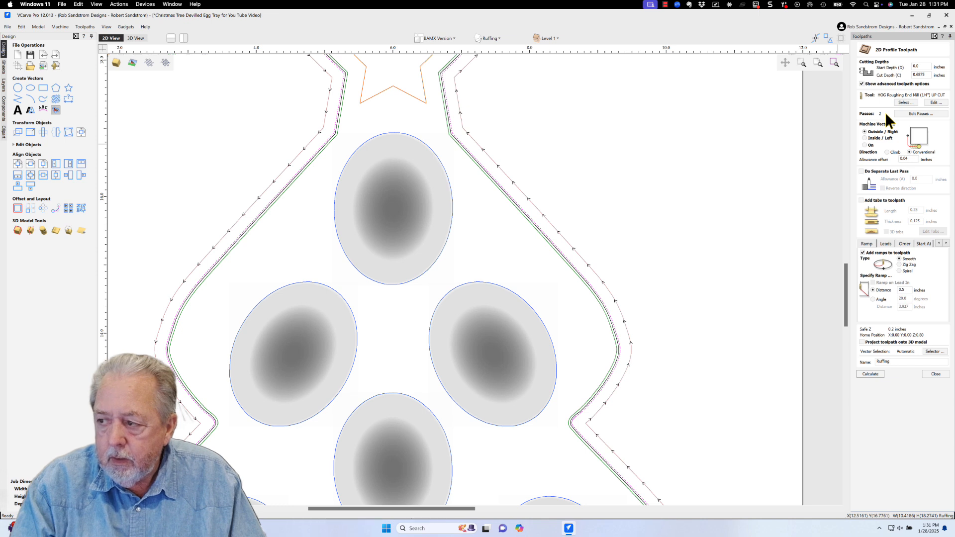
{"action": "left_click", "coordinate": [902, 111]}
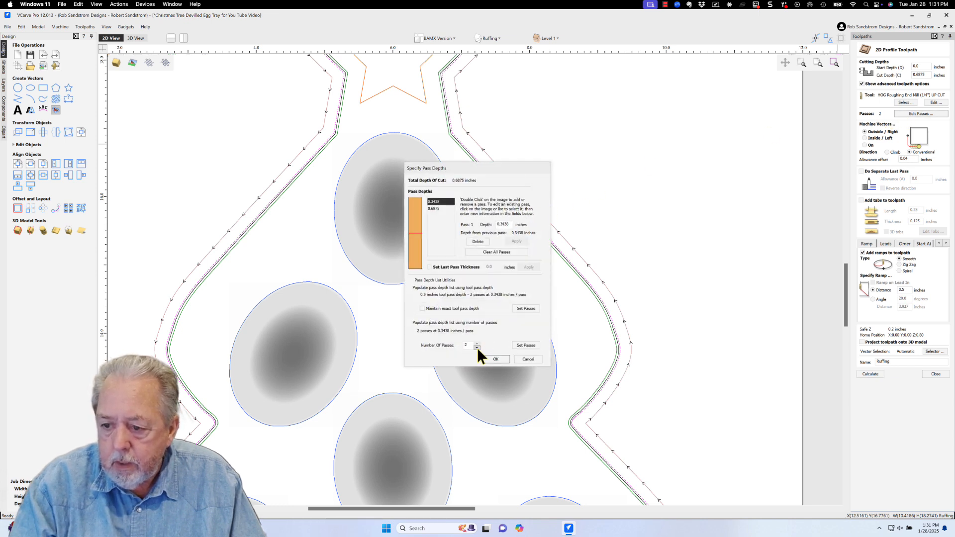
{"action": "left_click", "coordinate": [527, 359]}
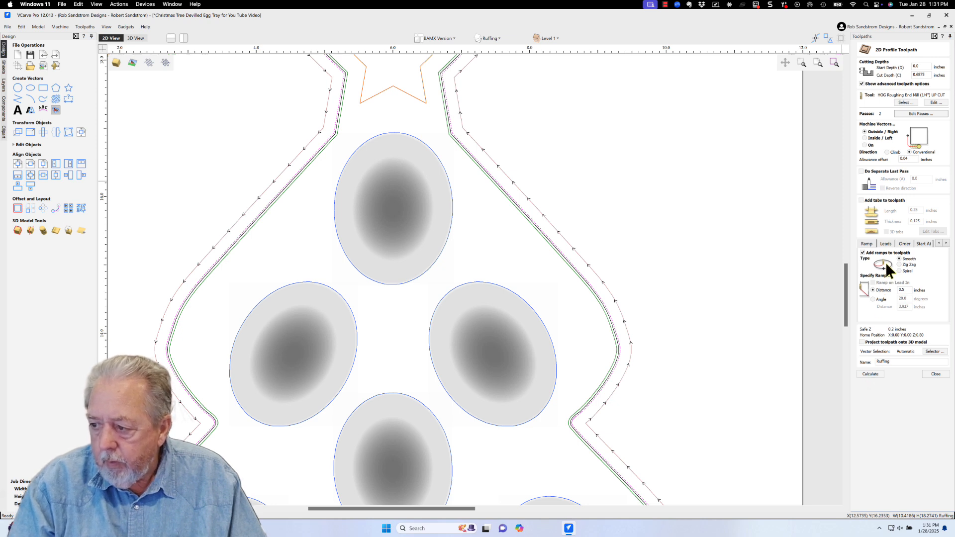
{"action": "left_click", "coordinate": [871, 374]}
{"action": "left_click", "coordinate": [928, 374]}
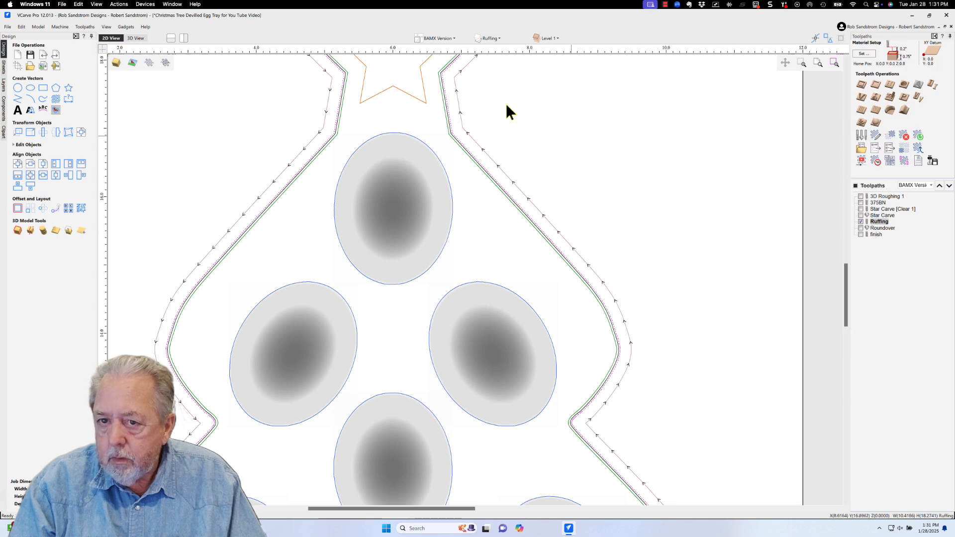
- Switch to the 3D view and preview the visible Ruffing toolpath on the tree
{"action": "left_click", "coordinate": [143, 39]}
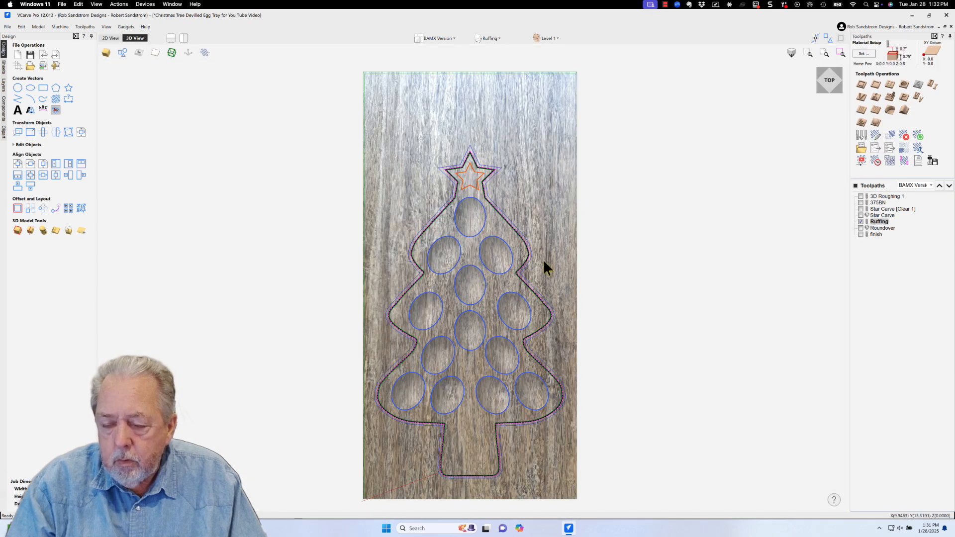
{"action": "scroll", "coordinate": [543, 259], "scroll_direction": "up", "scroll_amount": 2}
{"action": "left_click_drag", "start_coordinate": [556, 279], "coordinate": [574, 255]}
{"action": "scroll", "coordinate": [494, 213], "scroll_direction": "up", "scroll_amount": 1}
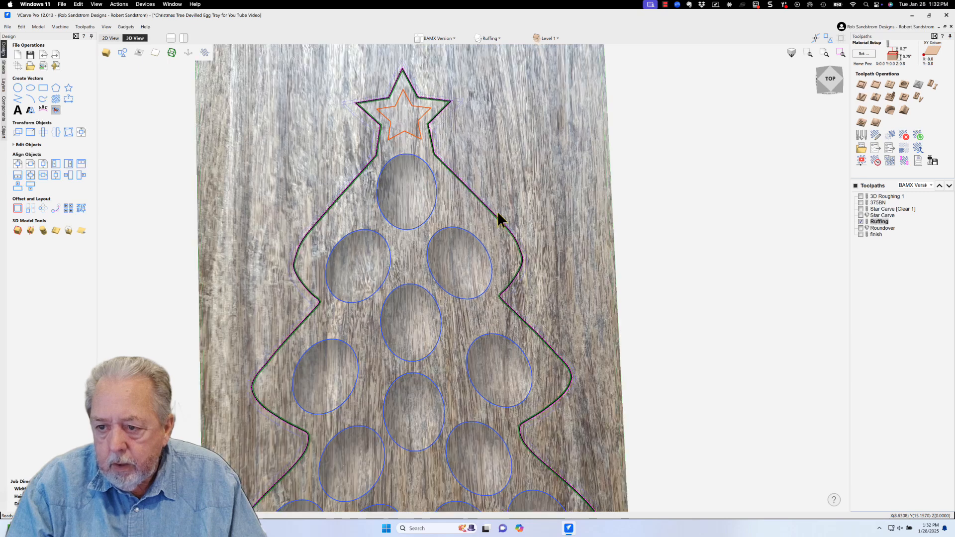
{"action": "scroll", "coordinate": [494, 213], "scroll_direction": "down", "scroll_amount": 1}
{"action": "left_click", "coordinate": [861, 161]}
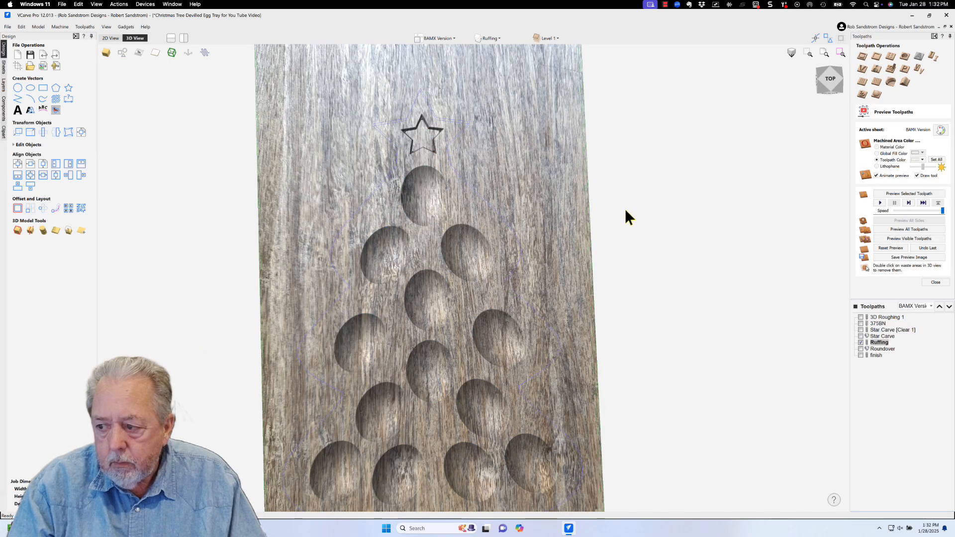
{"action": "left_click", "coordinate": [887, 238]}
- Examine the previewed roughing cut around the tree and star with the vectors shown, and compare it with the 2D outlines
{"action": "scroll", "coordinate": [491, 199], "scroll_direction": "up", "scroll_amount": 3}
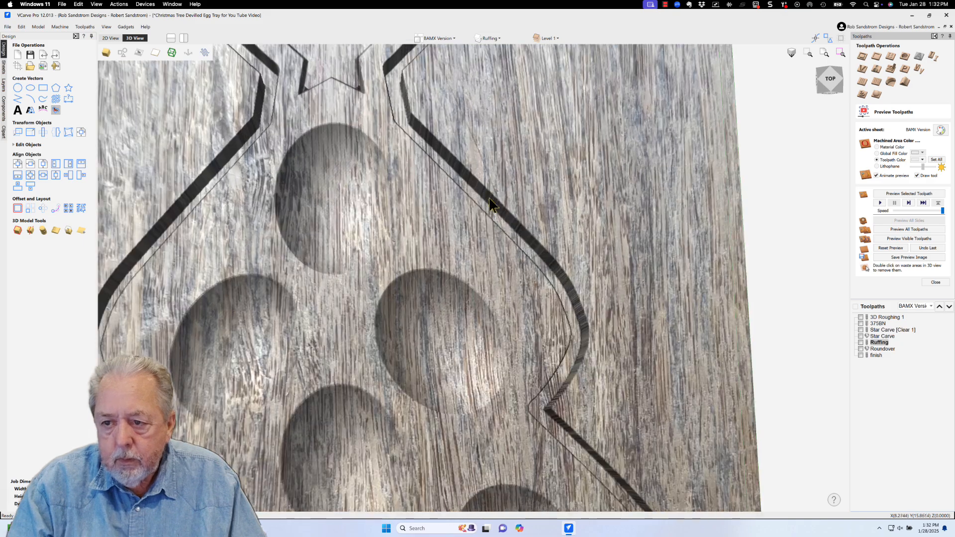
{"action": "left_click_drag", "start_coordinate": [542, 200], "coordinate": [488, 217]}
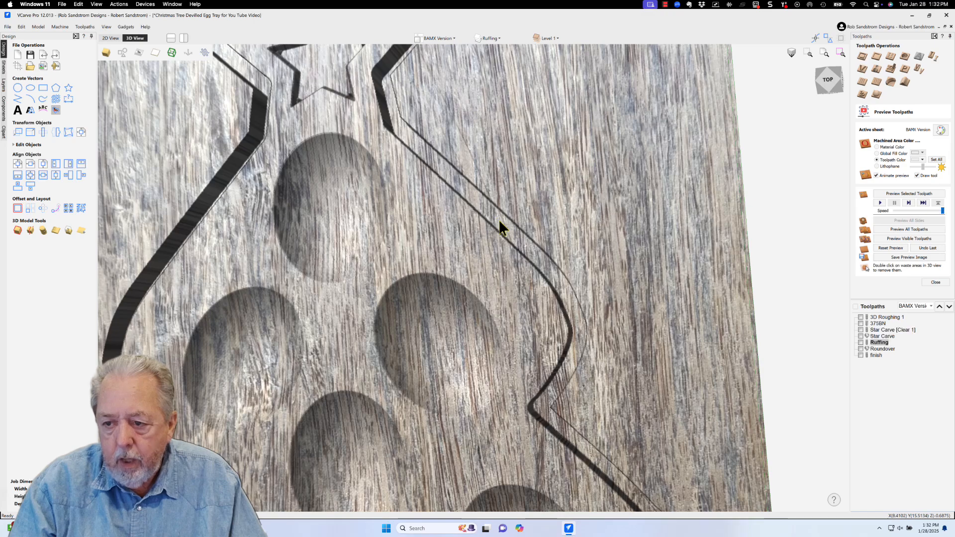
{"action": "scroll", "coordinate": [498, 219], "scroll_direction": "down", "scroll_amount": 2}
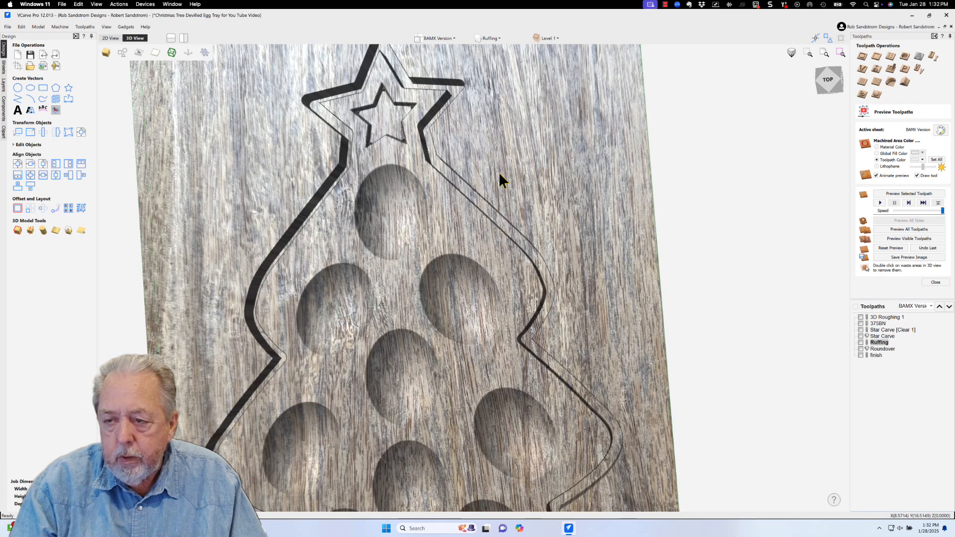
{"action": "middle_click_drag", "start_coordinate": [498, 172], "coordinate": [509, 183]}
{"action": "scroll", "coordinate": [509, 183], "scroll_direction": "down", "scroll_amount": 3}
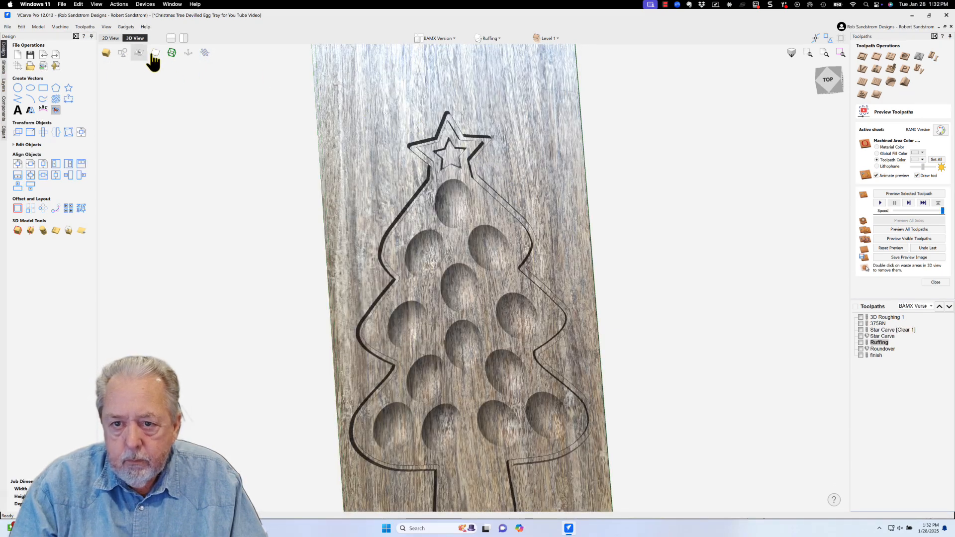
{"action": "left_click", "coordinate": [123, 53]}
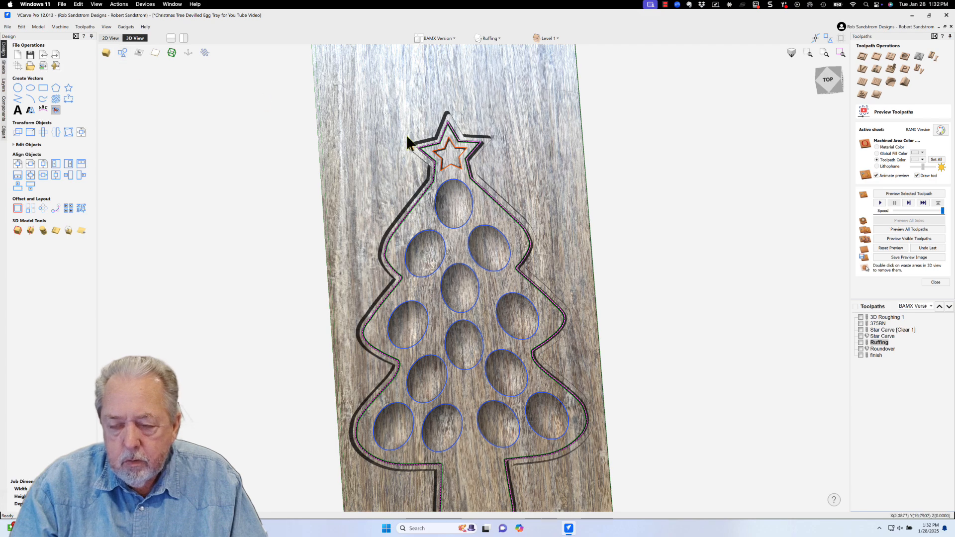
{"action": "scroll", "coordinate": [452, 150], "scroll_direction": "up", "scroll_amount": 4}
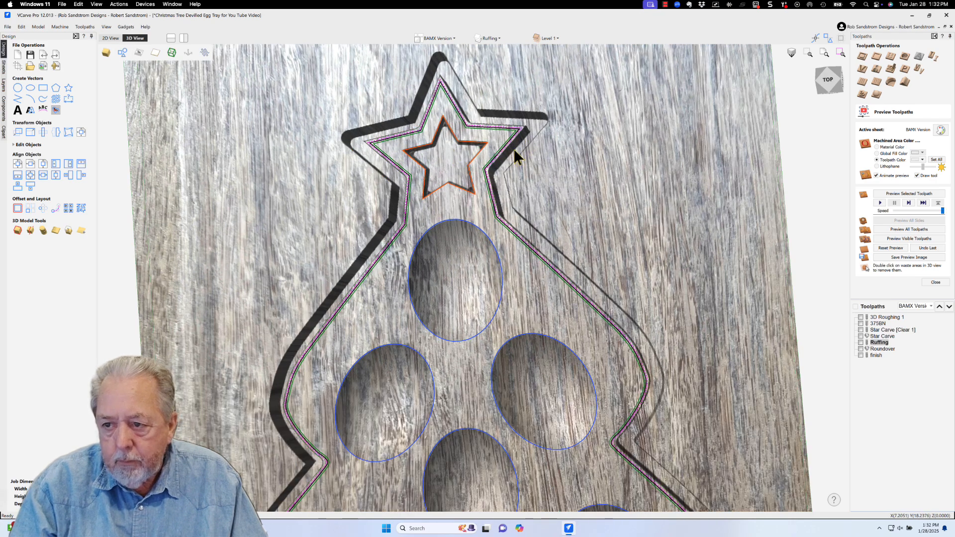
{"action": "scroll", "coordinate": [514, 148], "scroll_direction": "up", "scroll_amount": 3}
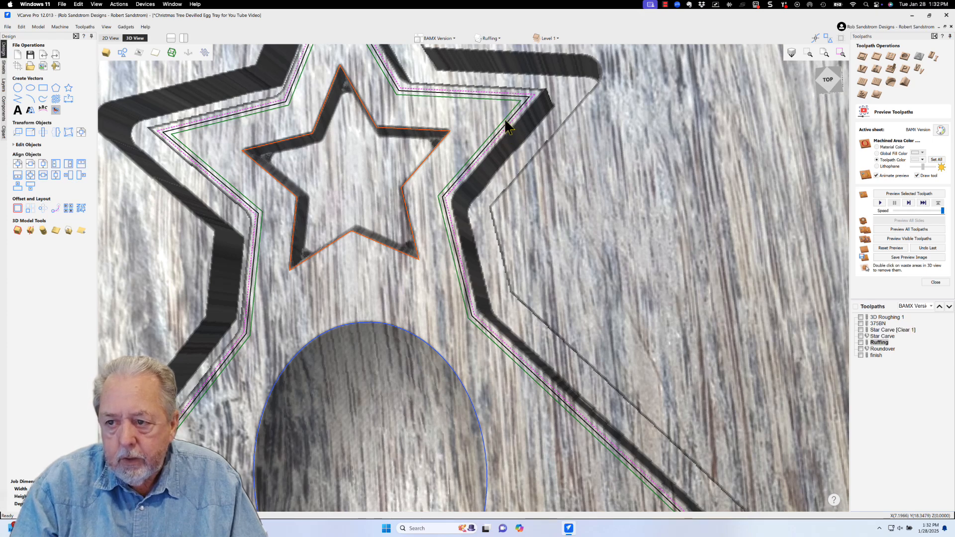
{"action": "left_click", "coordinate": [111, 39]}
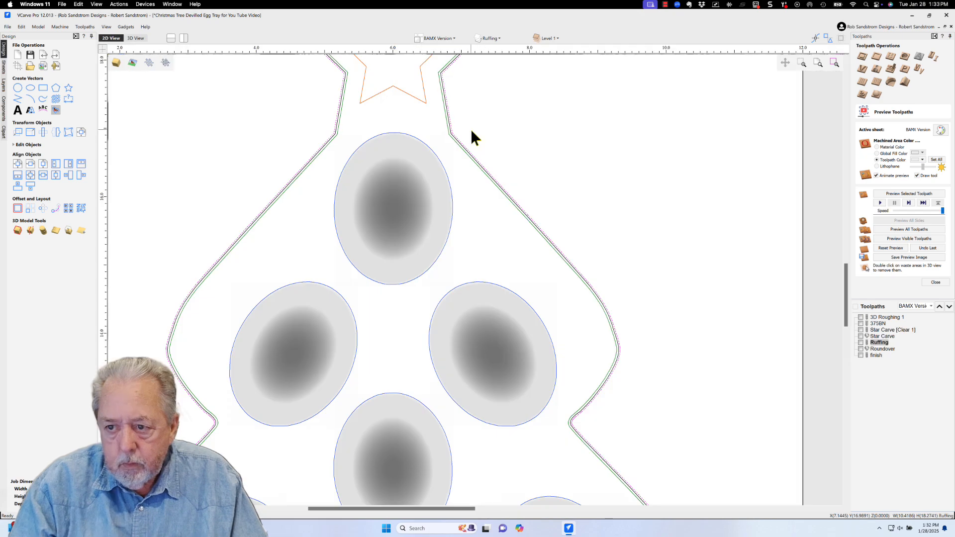
{"action": "scroll", "coordinate": [452, 130], "scroll_direction": "up", "scroll_amount": 2}
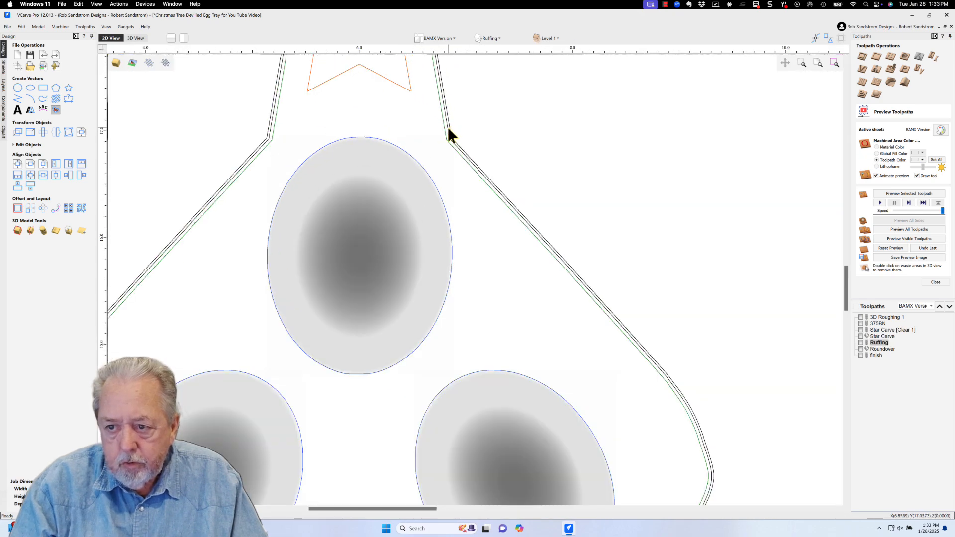
- Open the Roundover profile toolpath for editing
{"action": "left_click", "coordinate": [448, 131]}
{"action": "left_click", "coordinate": [469, 127]}
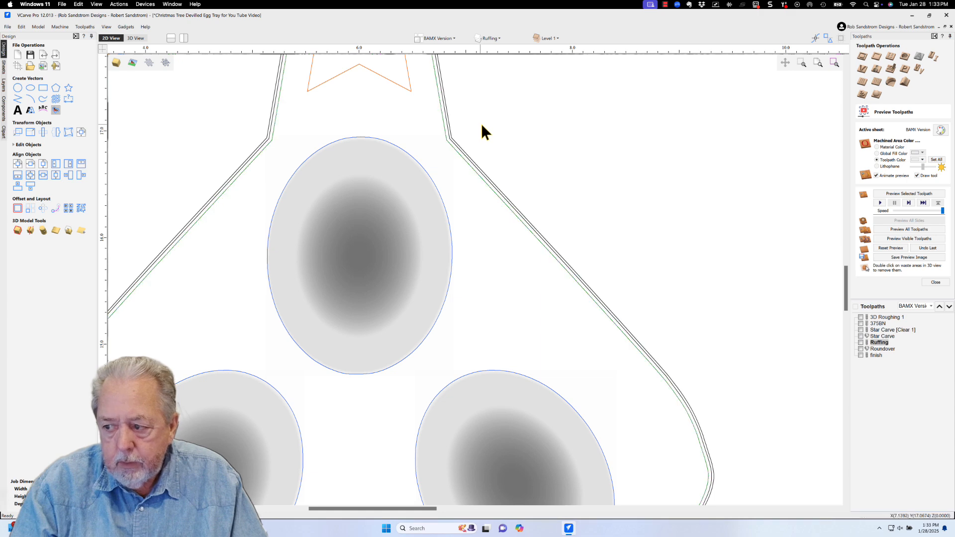
{"action": "double_click", "coordinate": [879, 348]}
- Examine where the Roundover toolpath's vector runs between the neighbouring outlines along the tree and star
{"action": "scroll", "coordinate": [494, 158], "scroll_direction": "down", "scroll_amount": 5}
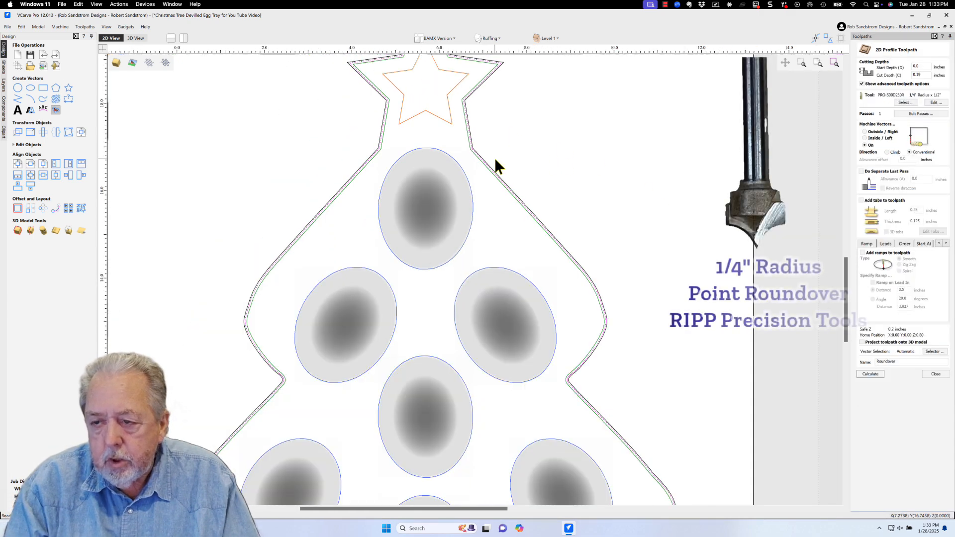
{"action": "scroll", "coordinate": [518, 158], "scroll_direction": "up", "scroll_amount": 1}
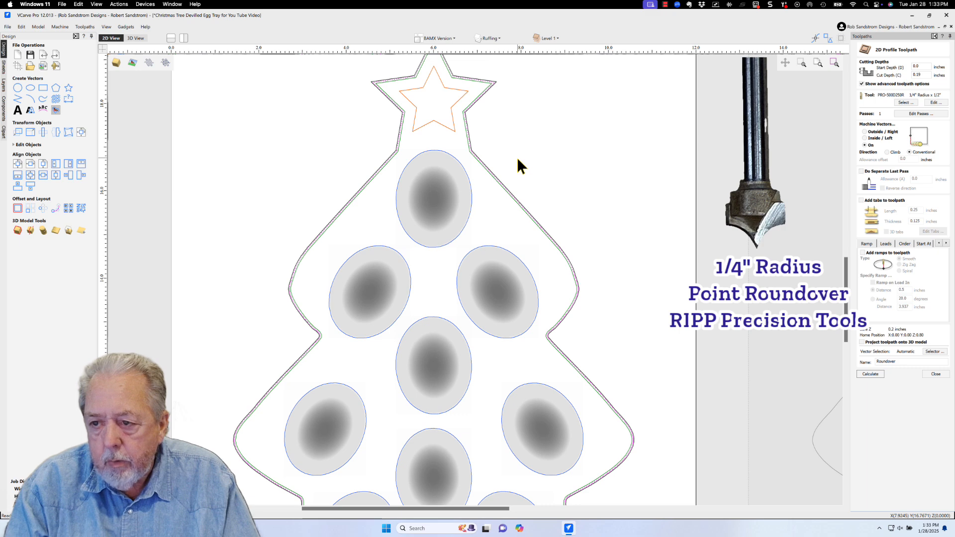
{"action": "scroll", "coordinate": [517, 158], "scroll_direction": "up", "scroll_amount": 1}
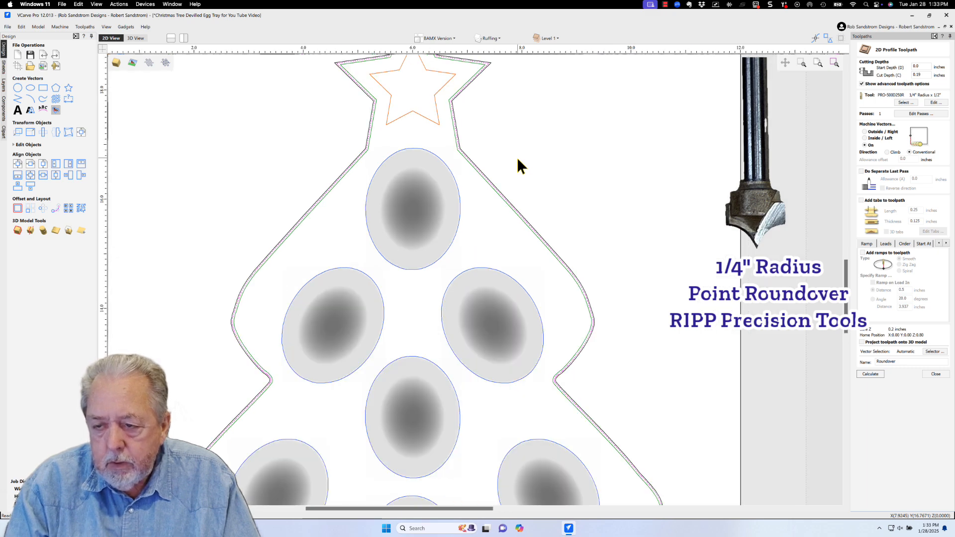
{"action": "scroll", "coordinate": [518, 159], "scroll_direction": "down", "scroll_amount": 1}
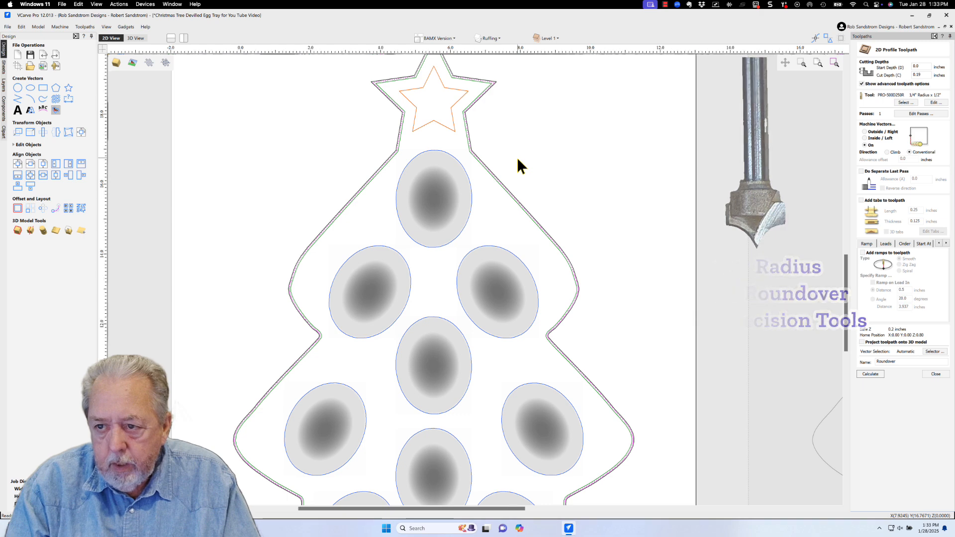
{"action": "scroll", "coordinate": [518, 157], "scroll_direction": "down", "scroll_amount": 1}
{"action": "scroll", "coordinate": [518, 157], "scroll_direction": "up", "scroll_amount": 1}
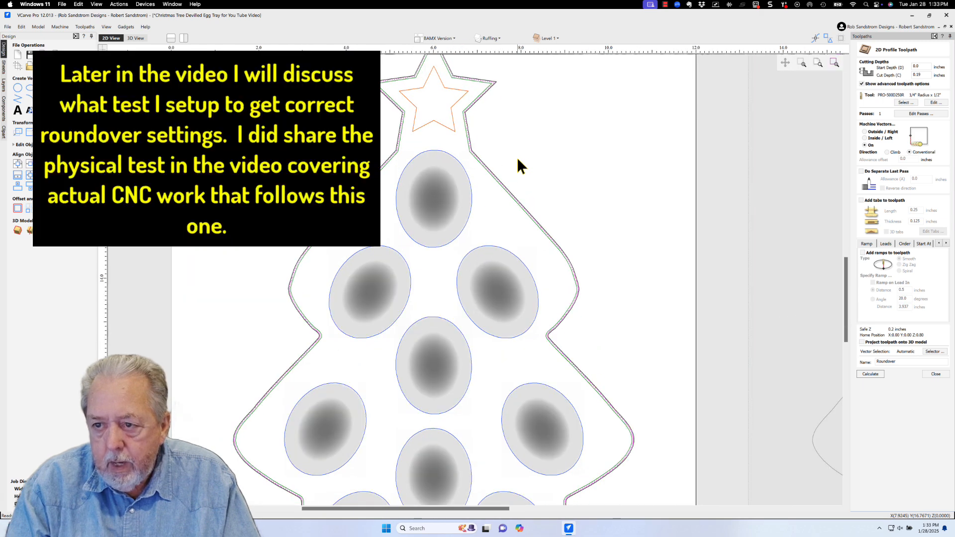
{"action": "scroll", "coordinate": [518, 158], "scroll_direction": "up", "scroll_amount": 1}
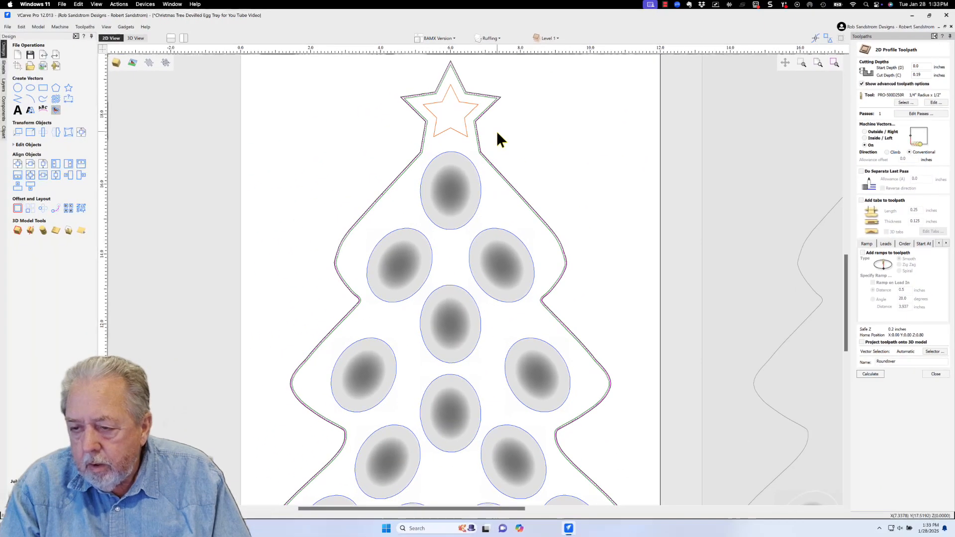
{"action": "scroll", "coordinate": [496, 131], "scroll_direction": "up", "scroll_amount": 3}
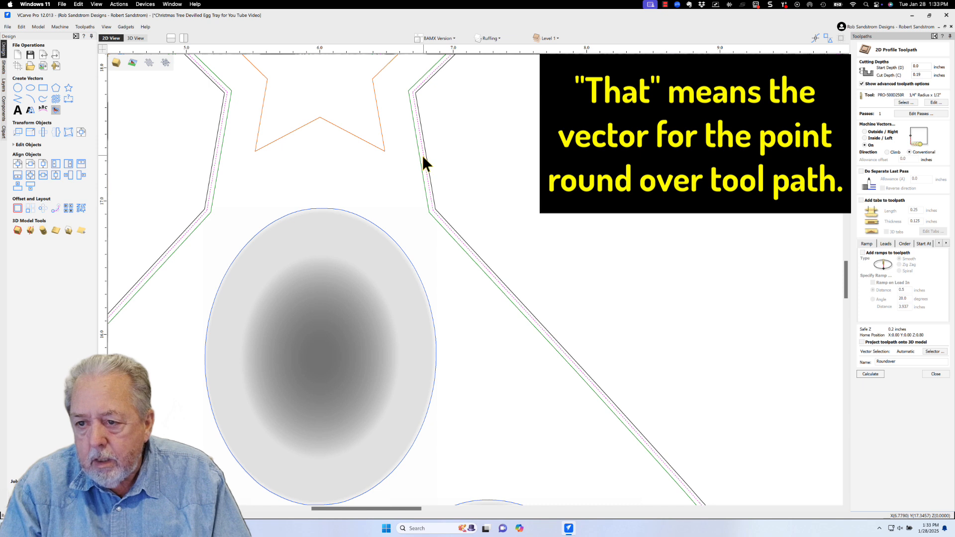
{"action": "scroll", "coordinate": [516, 165], "scroll_direction": "down", "scroll_amount": 2}
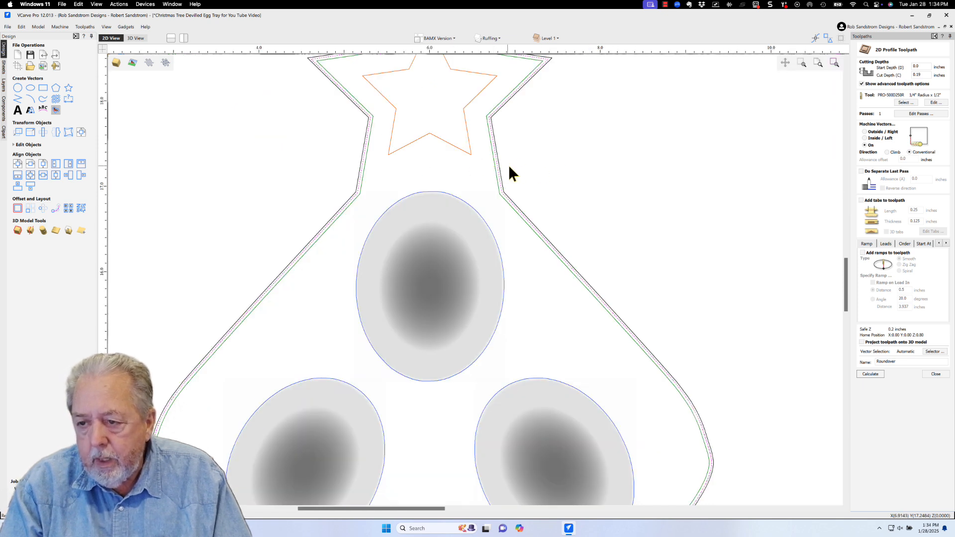
{"action": "scroll", "coordinate": [654, 211], "scroll_direction": "down", "scroll_amount": 1}
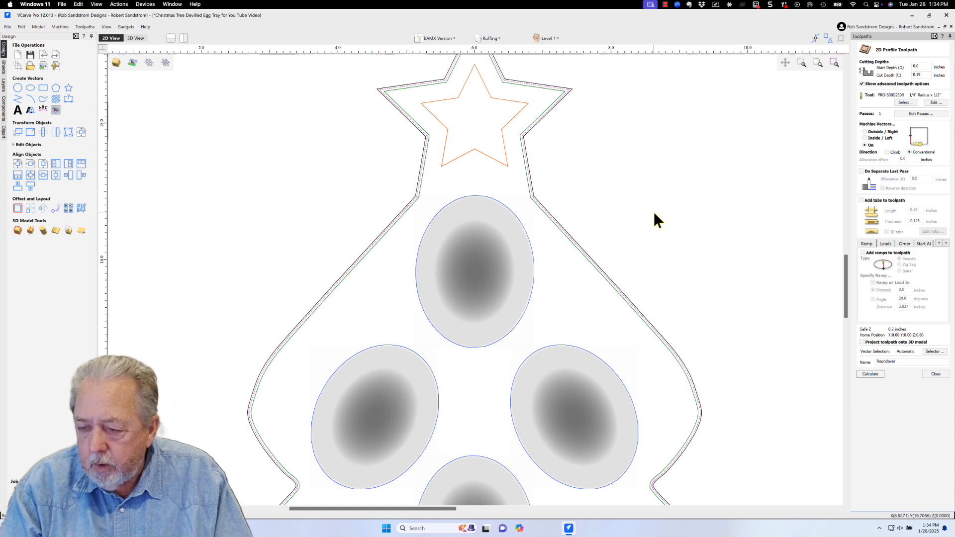
- Calculate the Roundover profile toolpath and close its form
{"action": "scroll", "coordinate": [654, 211], "scroll_direction": "up", "scroll_amount": 1}
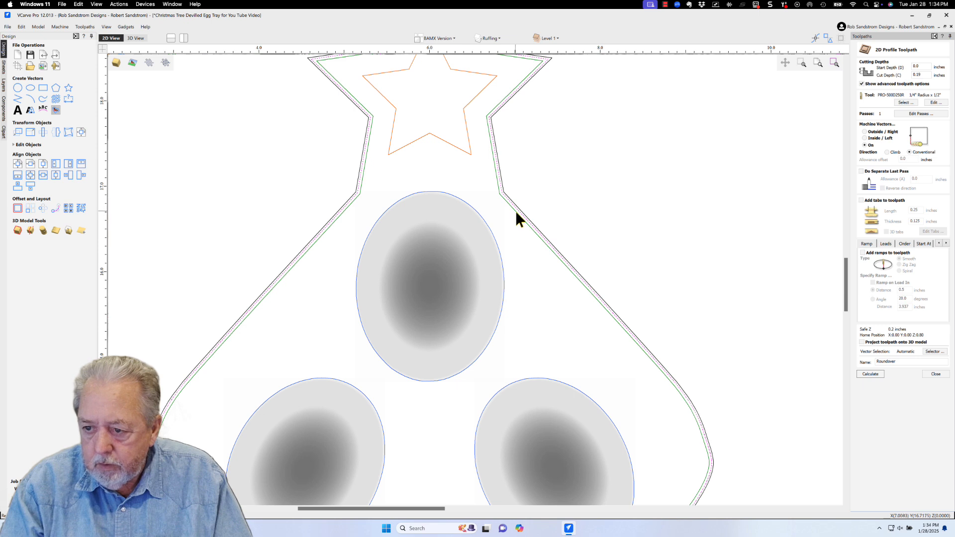
{"action": "left_click", "coordinate": [870, 374]}
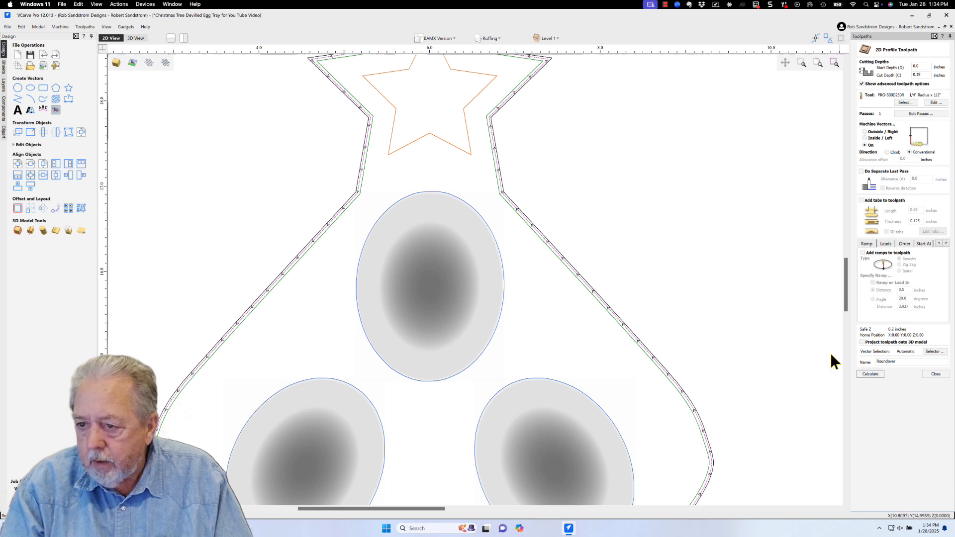
{"action": "left_click", "coordinate": [936, 374]}
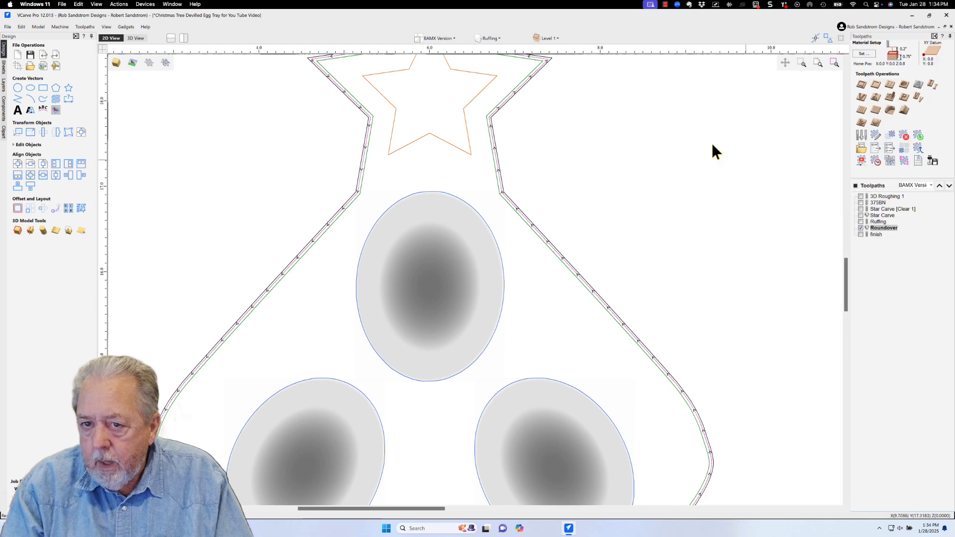
- Preview the visible Roundover toolpath on the tree in the 3D view, inspect the cut around the star, and close the preview
{"action": "left_click", "coordinate": [142, 38]}
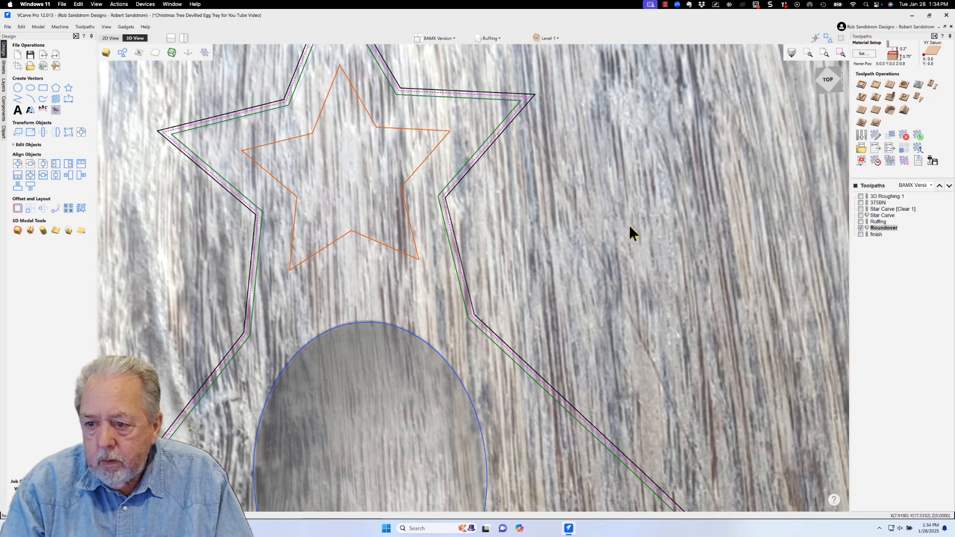
{"action": "scroll", "coordinate": [670, 234], "scroll_direction": "down", "scroll_amount": 6}
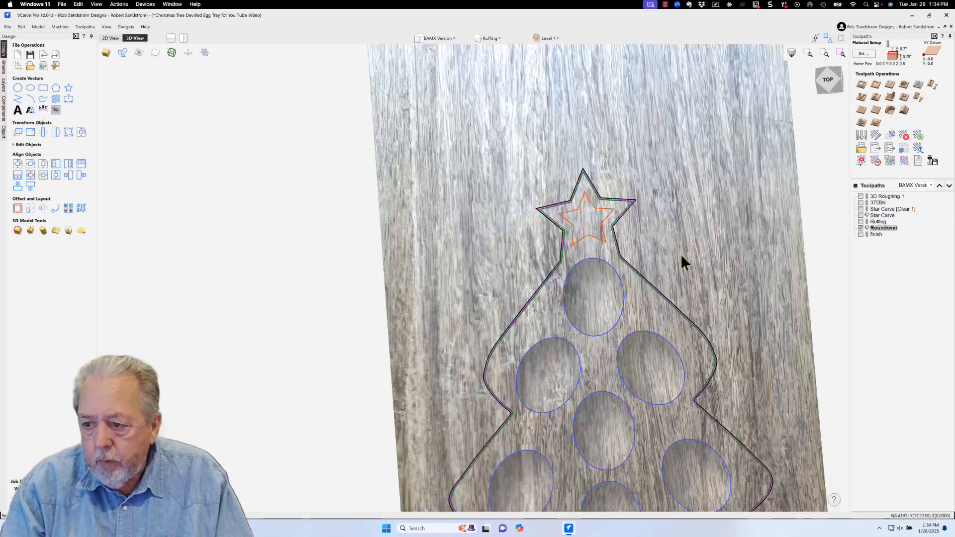
{"action": "middle_click_drag", "start_coordinate": [698, 280], "coordinate": [673, 224]}
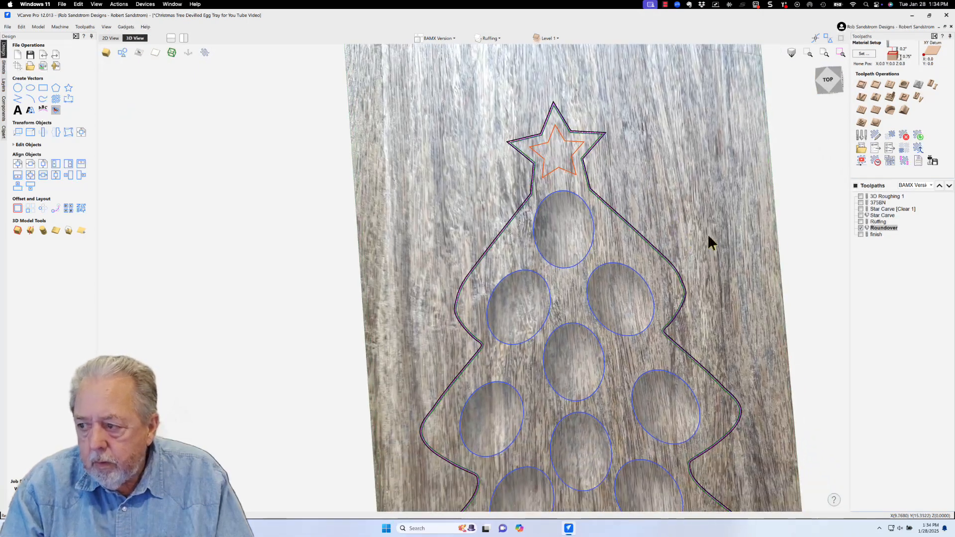
{"action": "left_click", "coordinate": [863, 163]}
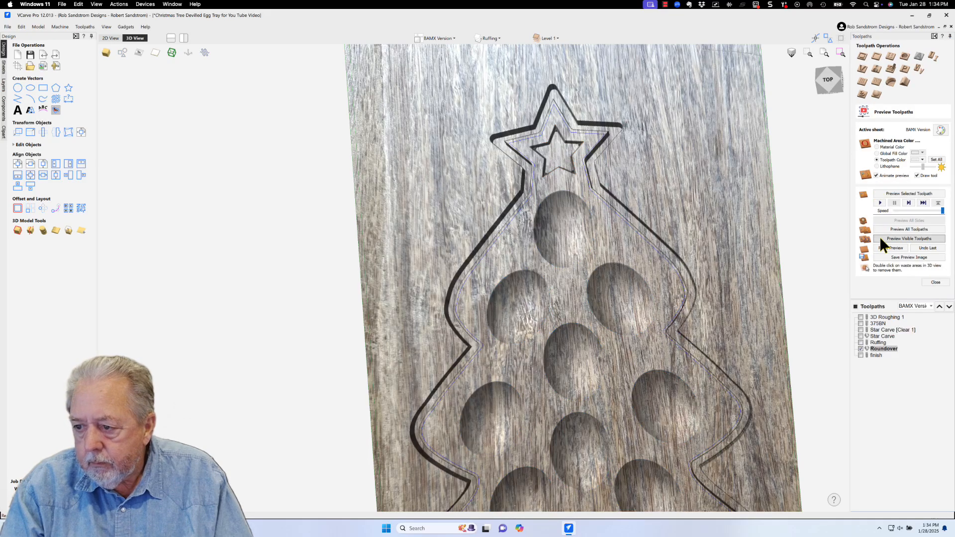
{"action": "left_click", "coordinate": [880, 237]}
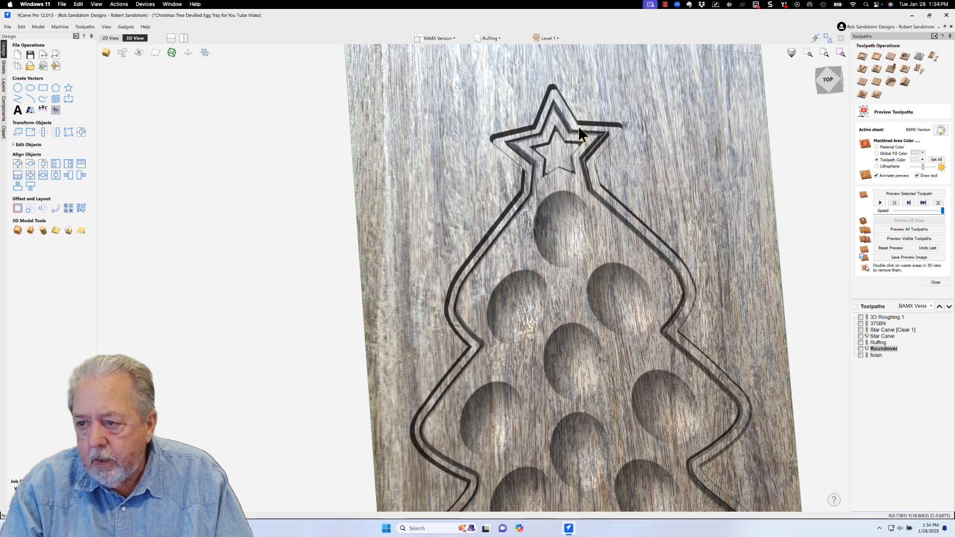
{"action": "scroll", "coordinate": [595, 155], "scroll_direction": "up", "scroll_amount": 2}
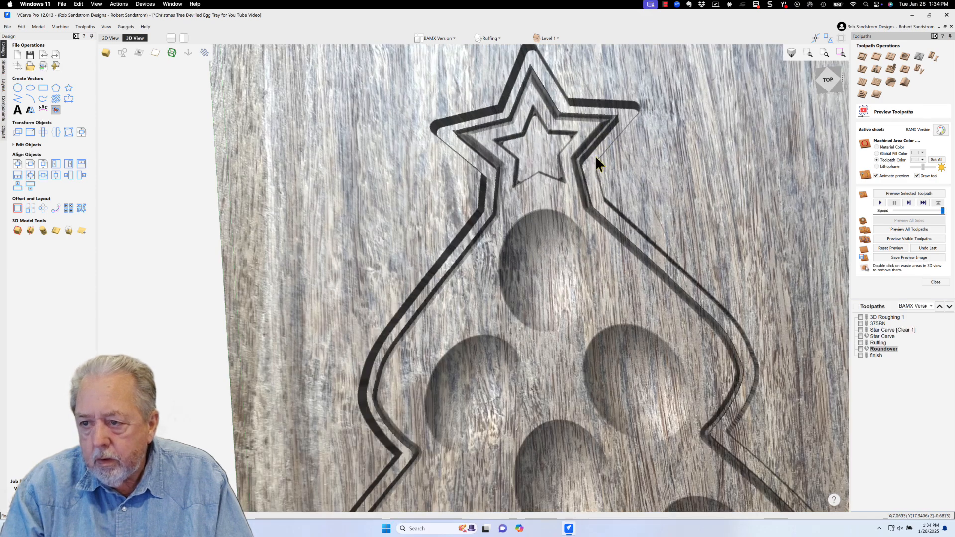
{"action": "scroll", "coordinate": [595, 157], "scroll_direction": "down", "scroll_amount": 3}
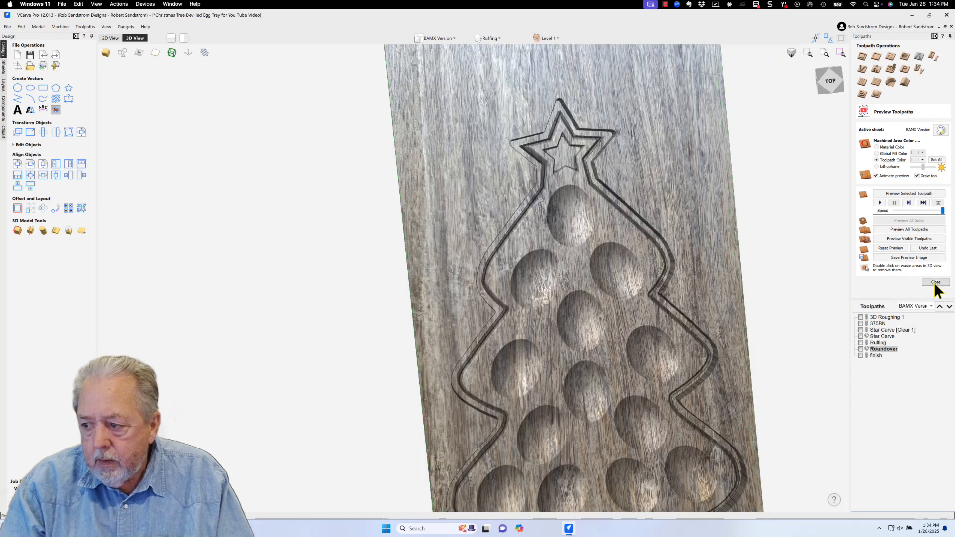
{"action": "left_click", "coordinate": [934, 282]}
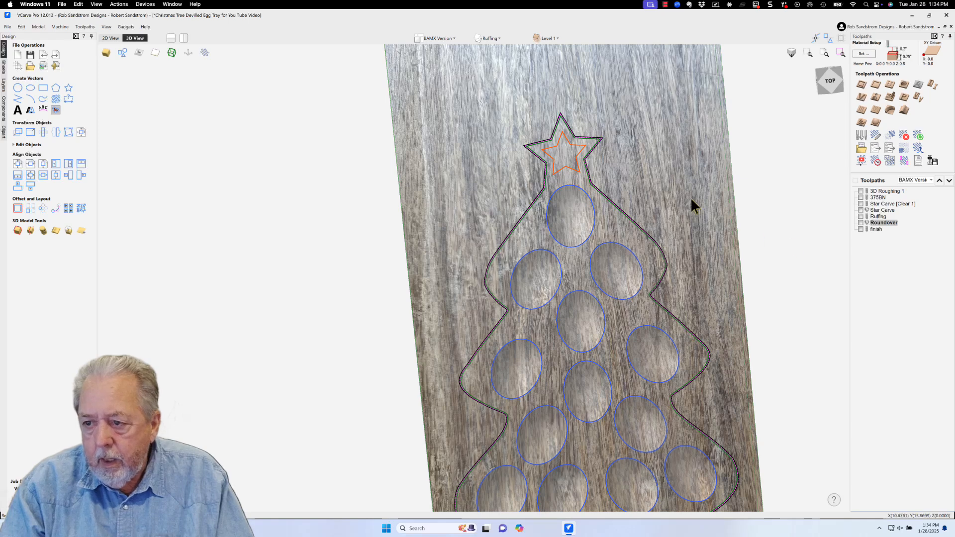
- Open the finish profile toolpath to check its settings and close it without changes
{"action": "double_click", "coordinate": [875, 229]}
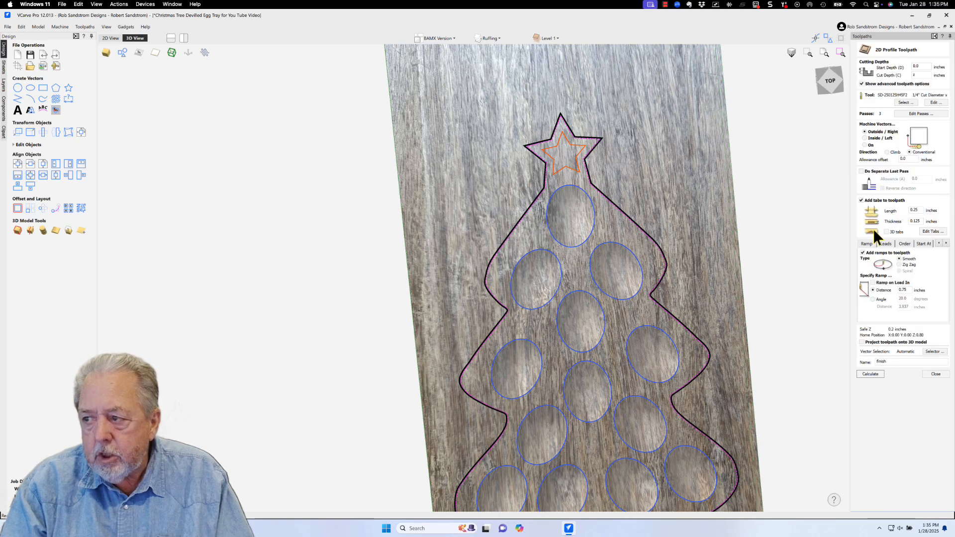
{"action": "key", "text": "Escape"}
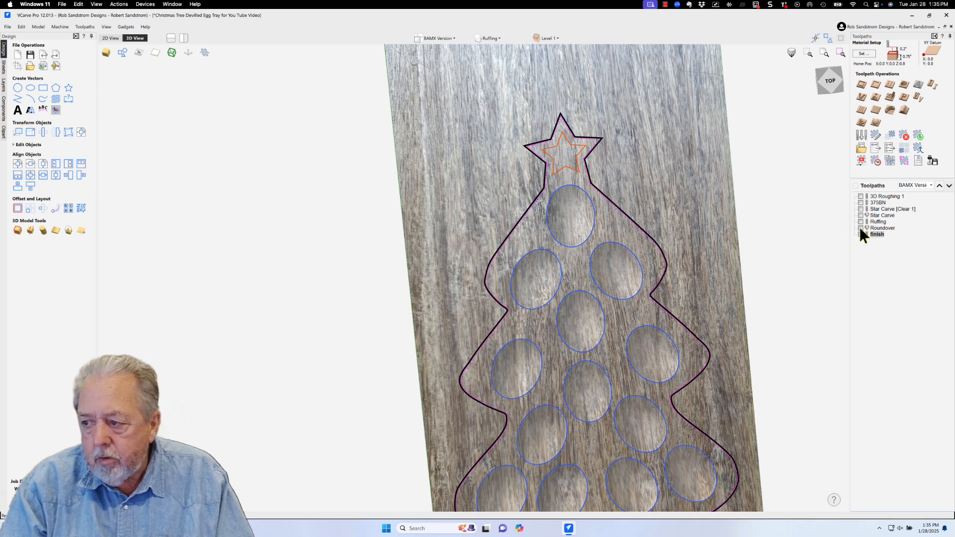
{"action": "double_click", "coordinate": [874, 233]}
{"action": "left_click", "coordinate": [934, 373]}
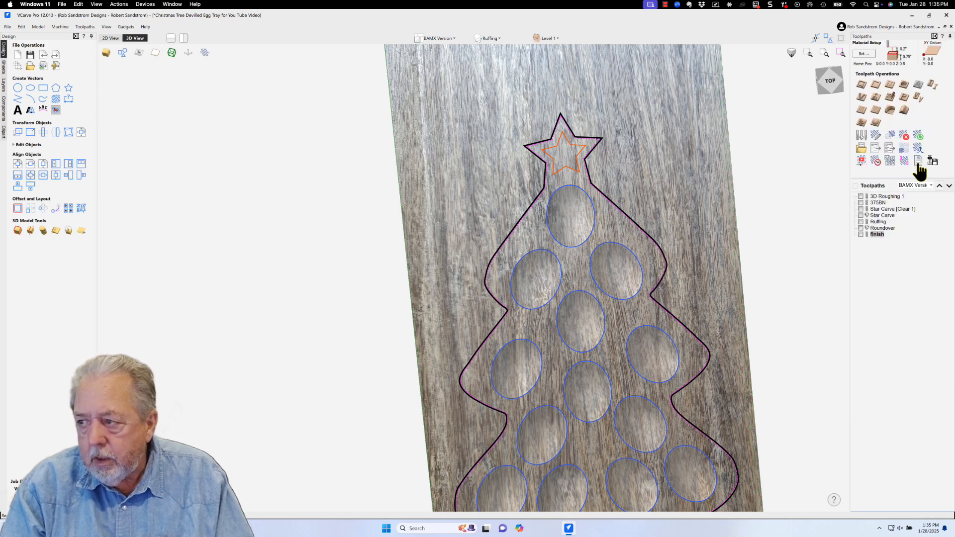
- Set the material's Z-Zero to Machine Bed in the material setup and decline recalculating the toolpaths
{"action": "left_click", "coordinate": [865, 53]}
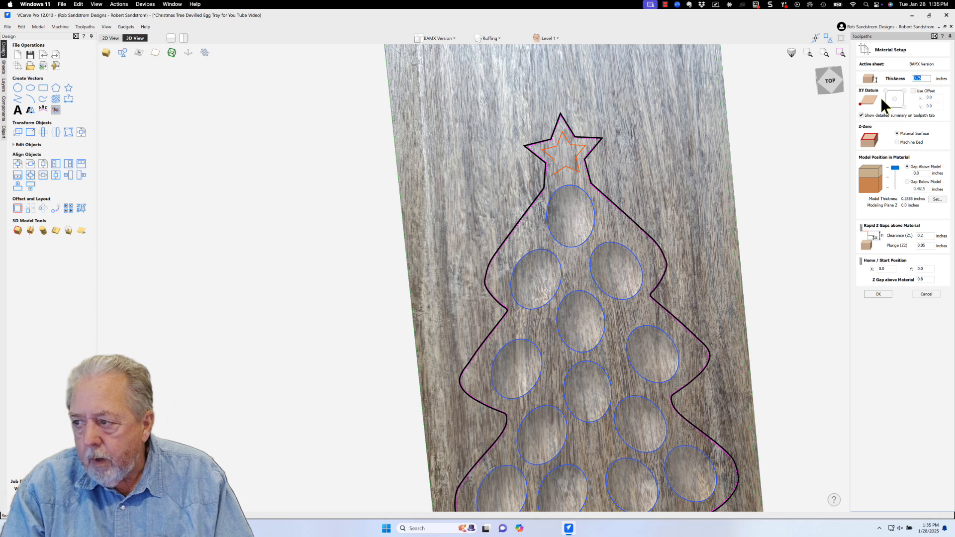
{"action": "left_click", "coordinate": [896, 142]}
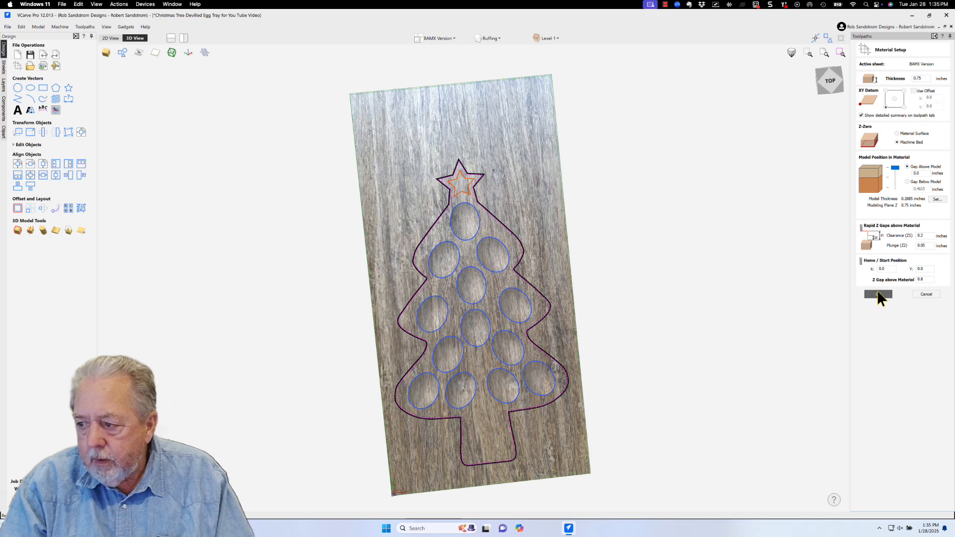
{"action": "left_click", "coordinate": [878, 294]}
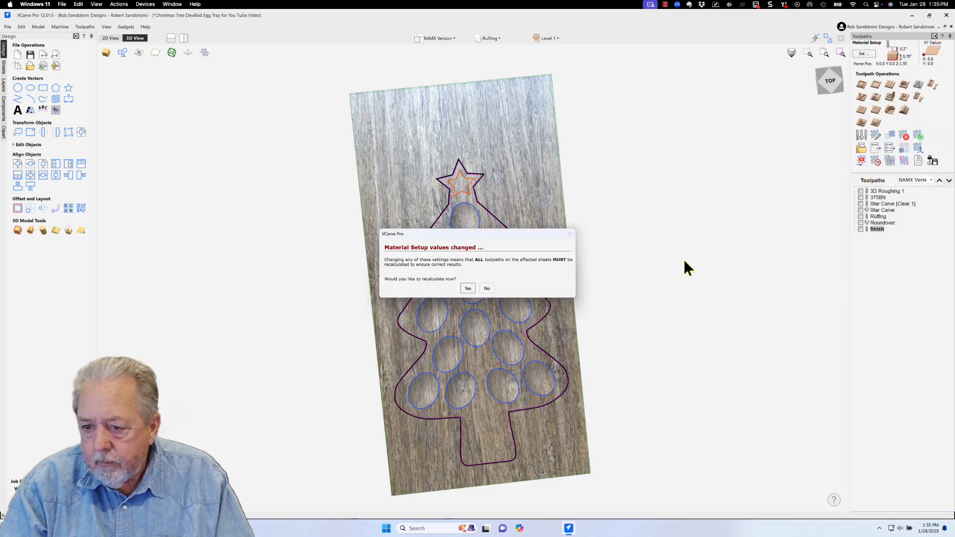
{"action": "left_click", "coordinate": [487, 289]}
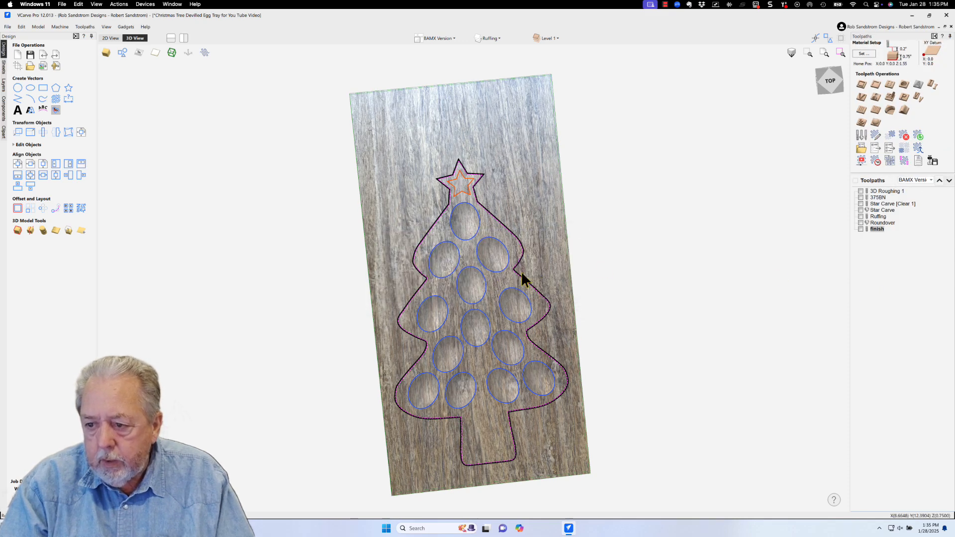
- Show the finish profile toolpath and open it for editing in the 2D view
{"action": "left_click", "coordinate": [876, 230]}
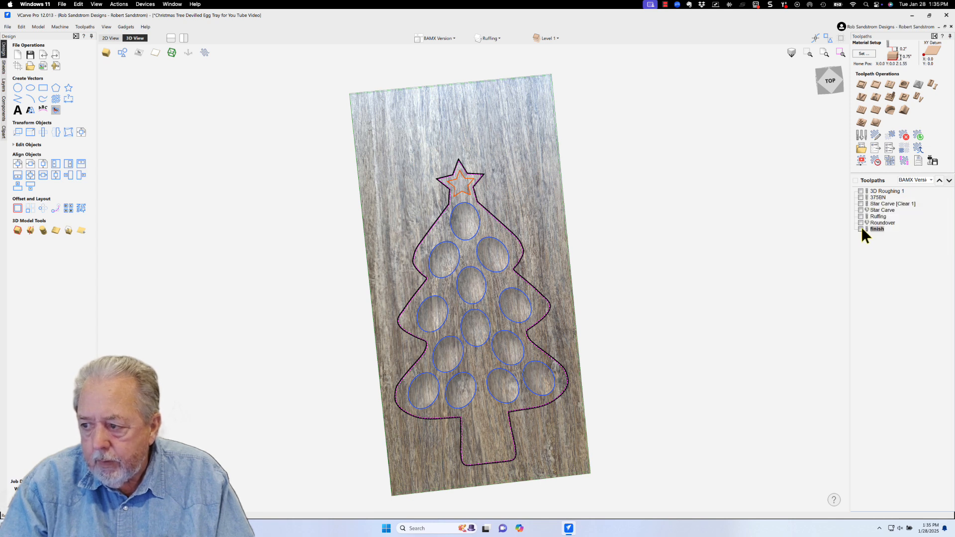
{"action": "left_click", "coordinate": [861, 229]}
{"action": "double_click", "coordinate": [876, 229]}
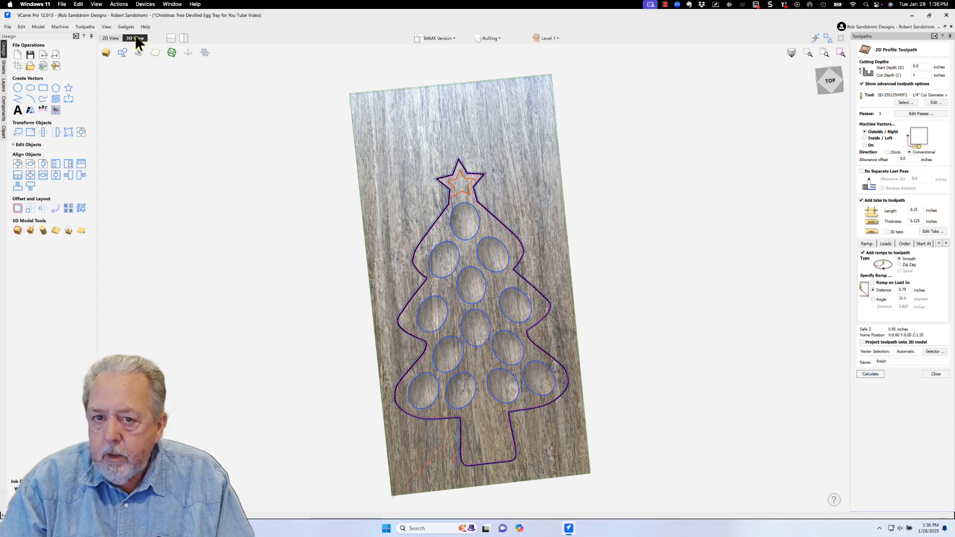
{"action": "left_click", "coordinate": [110, 39]}
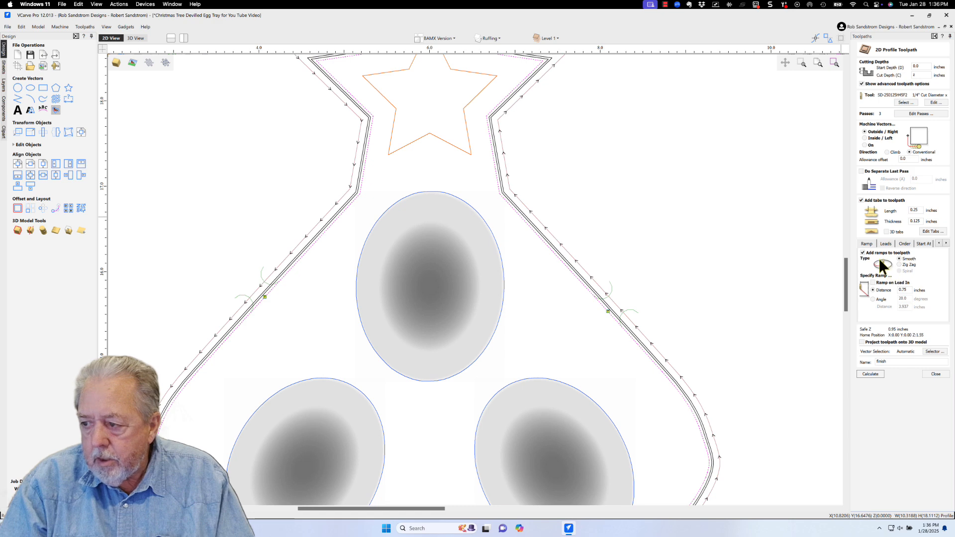
- Open the finish toolpath's tab editor, check the tab positions along the tree outline, and close the editor
{"action": "left_click", "coordinate": [928, 231]}
{"action": "scroll", "coordinate": [674, 225], "scroll_direction": "down", "scroll_amount": 2}
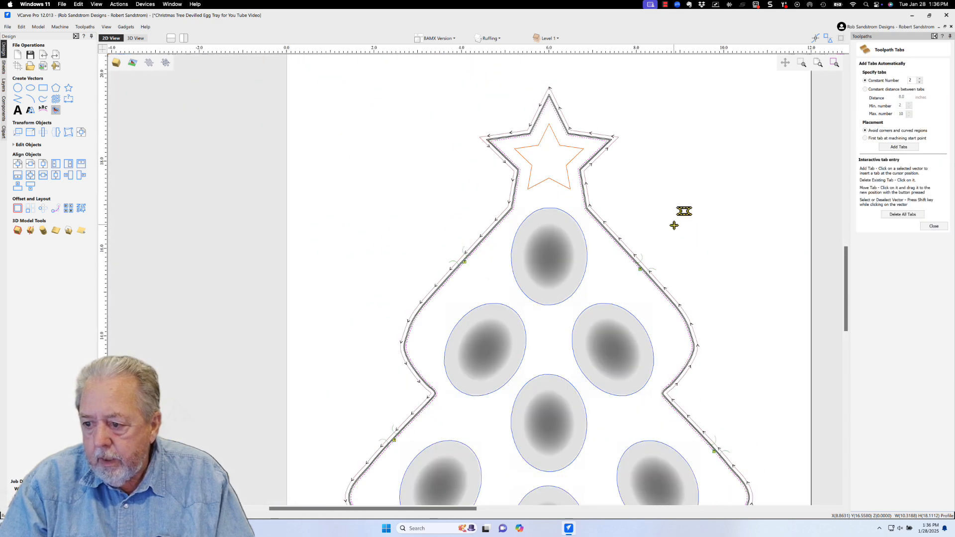
{"action": "middle_click_drag", "start_coordinate": [673, 225], "coordinate": [655, 148]}
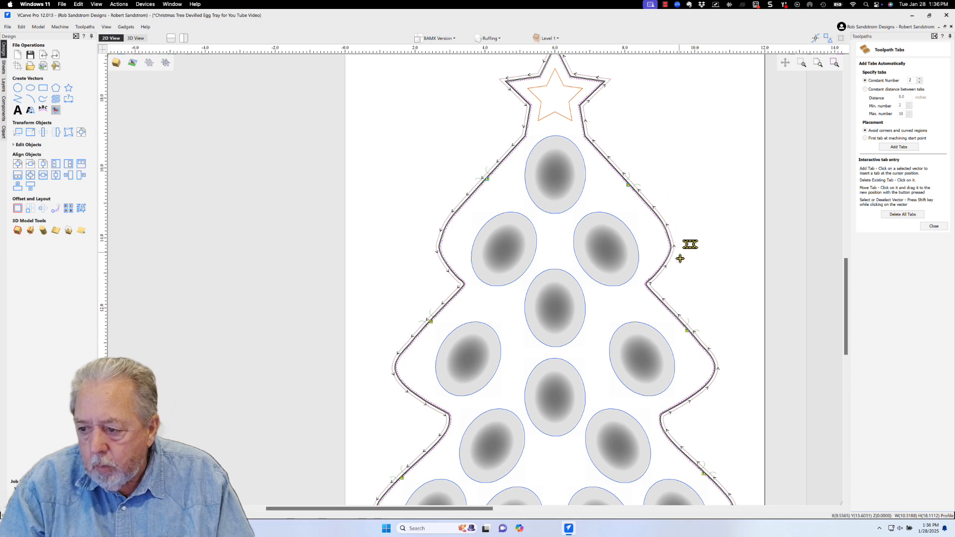
{"action": "scroll", "coordinate": [436, 326], "scroll_direction": "up", "scroll_amount": 2}
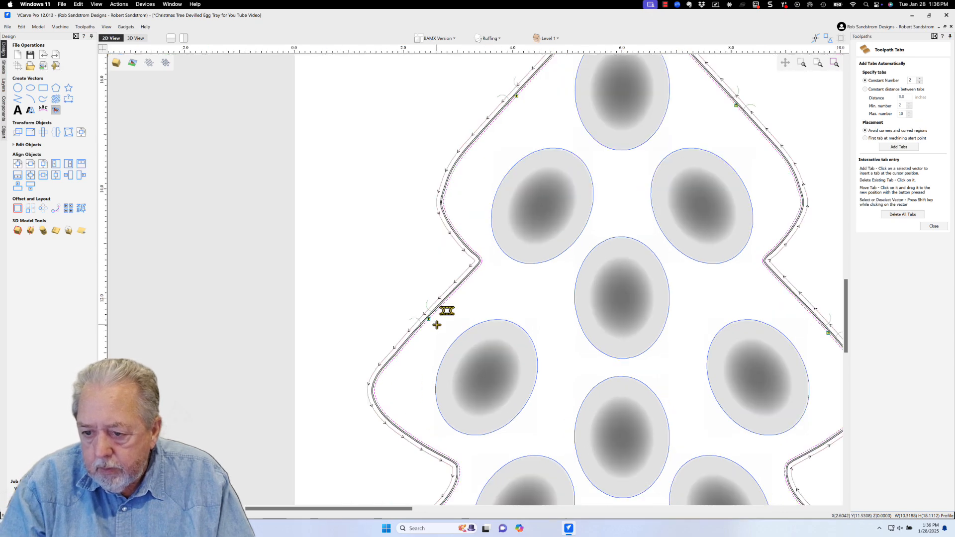
{"action": "left_click", "coordinate": [934, 226]}
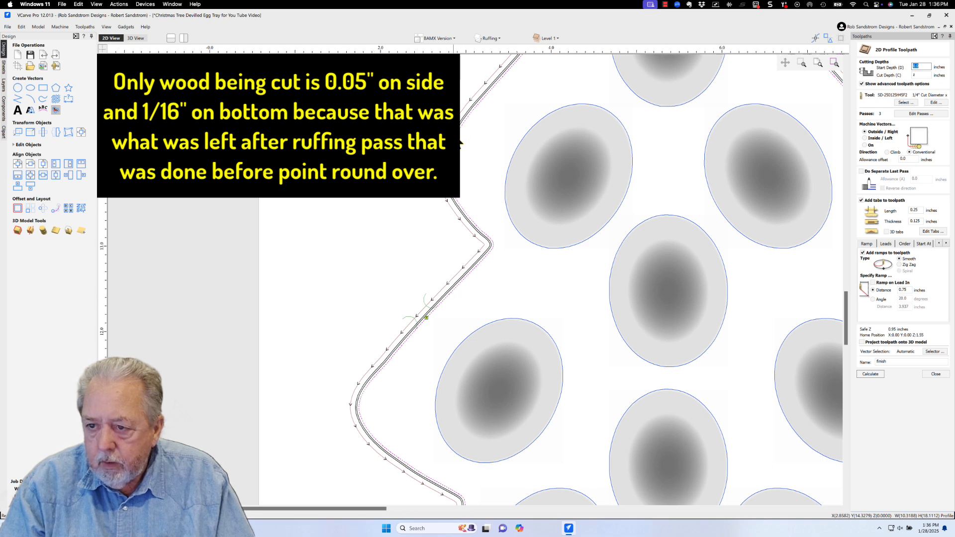
- Reduce the finish profile toolpath to a single pass and recalculate it
{"action": "scroll", "coordinate": [454, 134], "scroll_direction": "up", "scroll_amount": 2}
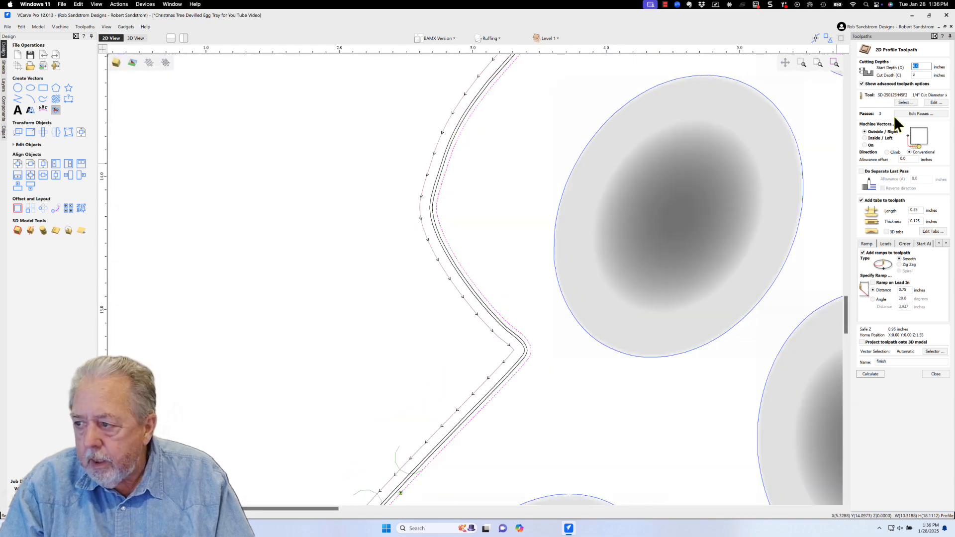
{"action": "left_click", "coordinate": [907, 113]}
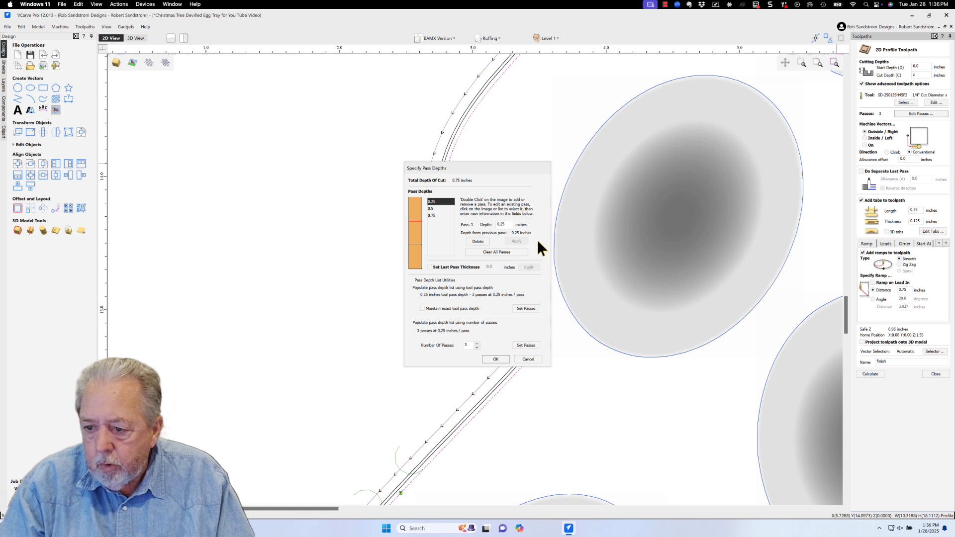
{"action": "left_click", "coordinate": [477, 347]}
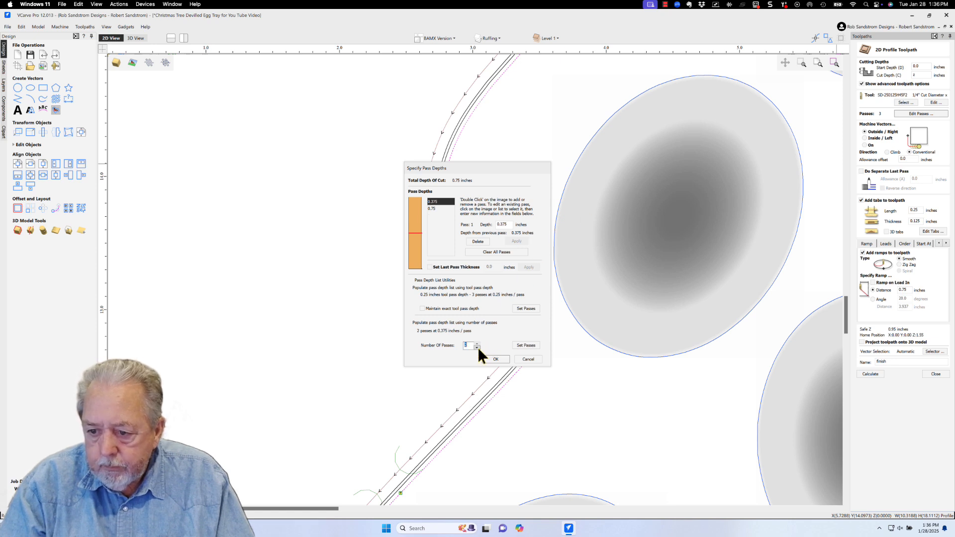
{"action": "left_click", "coordinate": [478, 348]}
{"action": "left_click", "coordinate": [494, 359]}
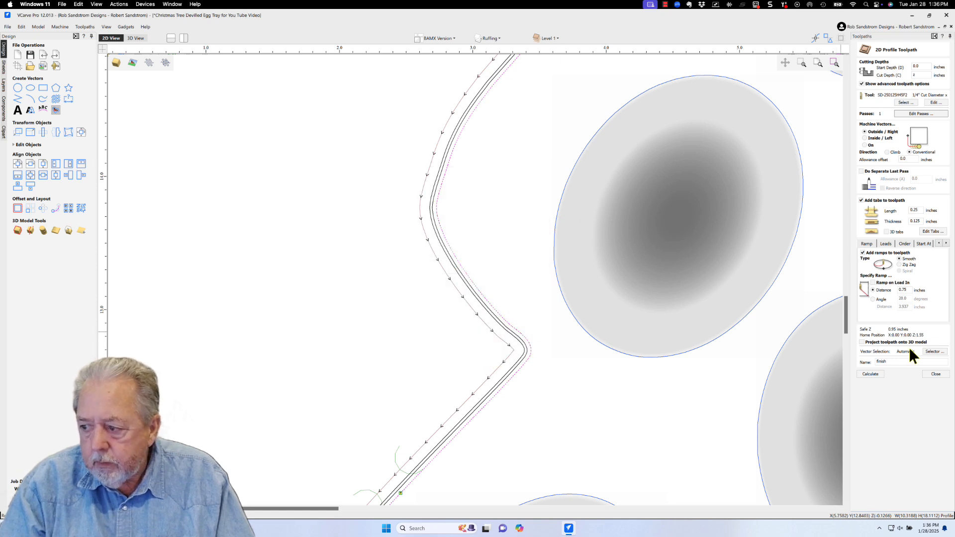
{"action": "left_click", "coordinate": [866, 377]}
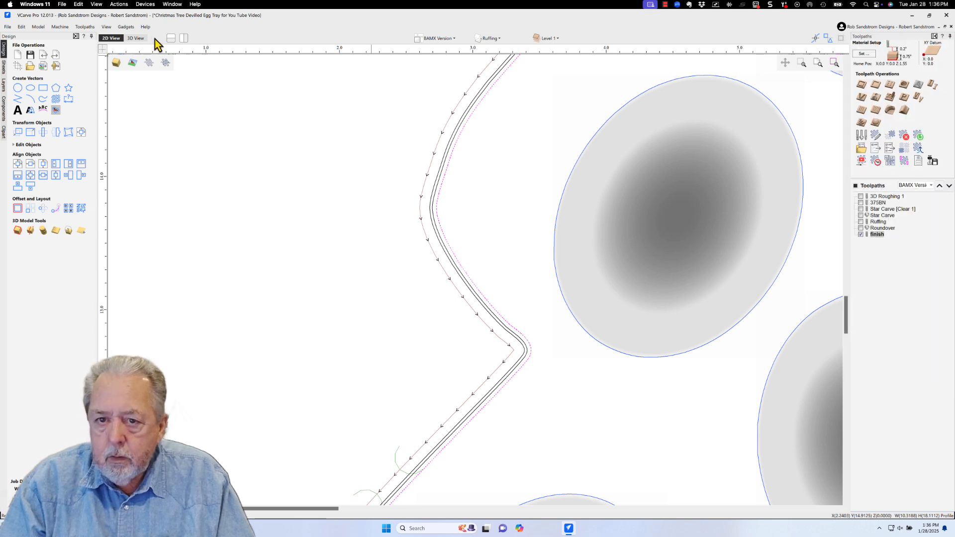
- Switch to the 3D view and open the toolpath preview with the finish toolpath shown
{"action": "left_click", "coordinate": [136, 39]}
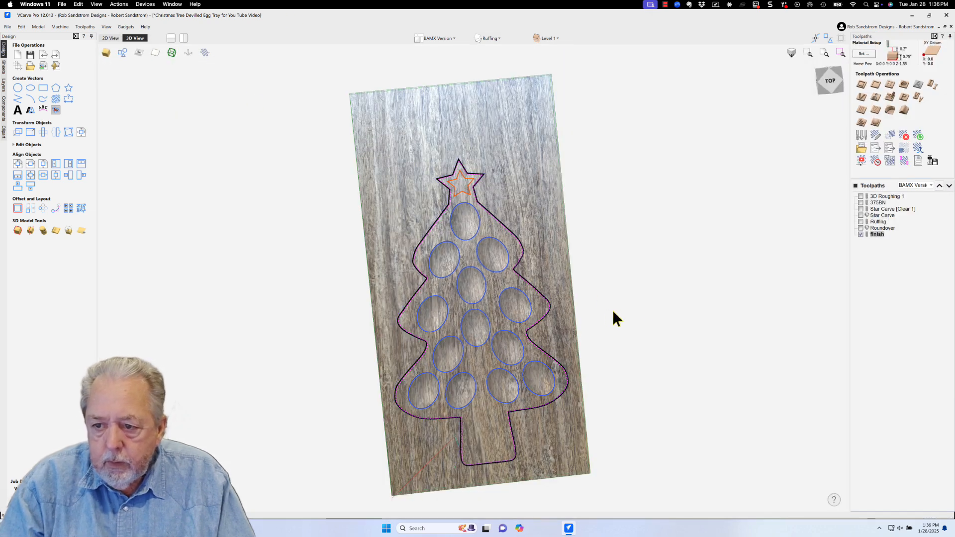
{"action": "scroll", "coordinate": [737, 268], "scroll_direction": "up", "scroll_amount": 2}
{"action": "left_click", "coordinate": [862, 161]}
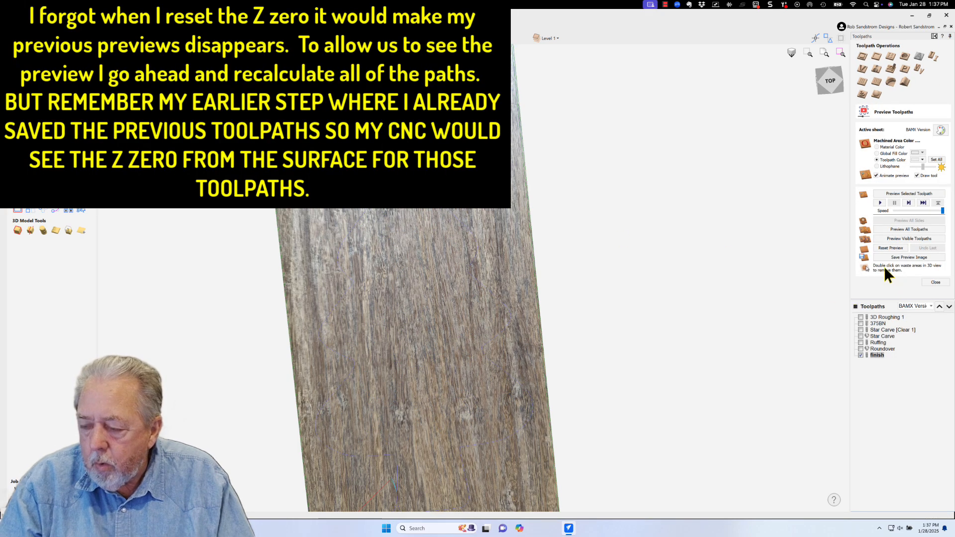
{"action": "left_click", "coordinate": [861, 355]}
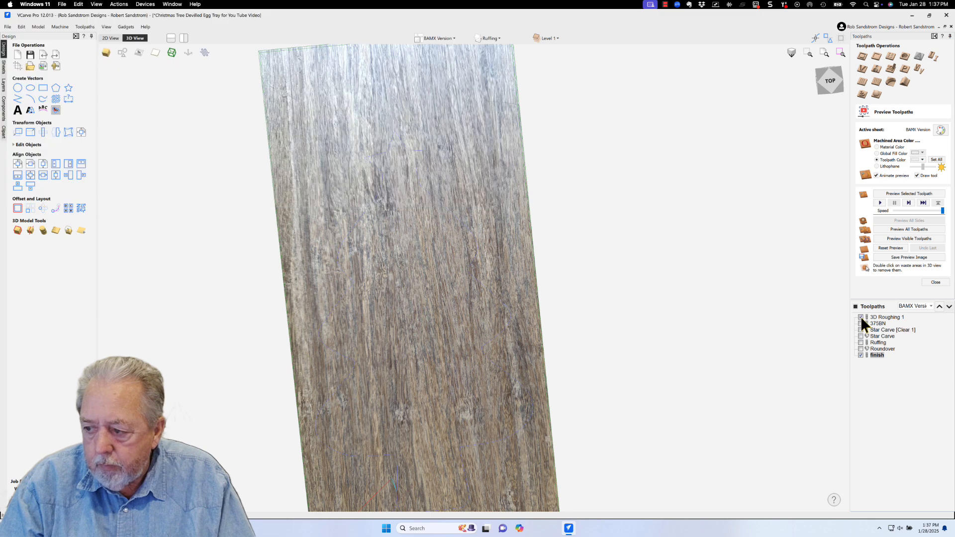
- Show every toolpath of the BAMX Version sheet and recalculate them all
{"action": "left_click", "coordinate": [861, 318]}
{"action": "left_click", "coordinate": [861, 324]}
{"action": "left_click", "coordinate": [860, 330]}
{"action": "left_click", "coordinate": [860, 337]}
{"action": "left_click", "coordinate": [860, 342]}
{"action": "left_click", "coordinate": [861, 348]}
{"action": "right_click", "coordinate": [886, 329]}
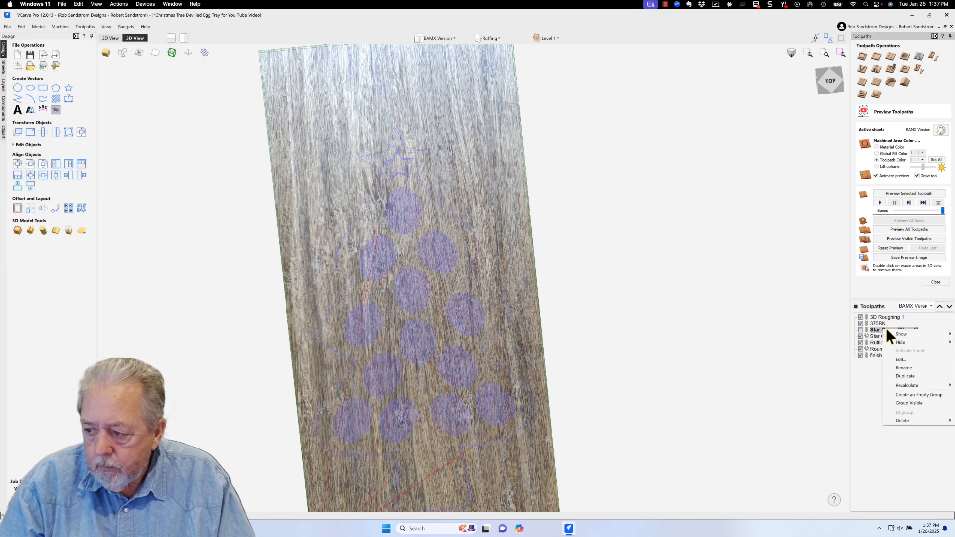
{"action": "left_click", "coordinate": [862, 330]}
{"action": "right_click", "coordinate": [870, 329]}
{"action": "mouse_move", "coordinate": [881, 384]}
{"action": "left_click", "coordinate": [837, 393]}
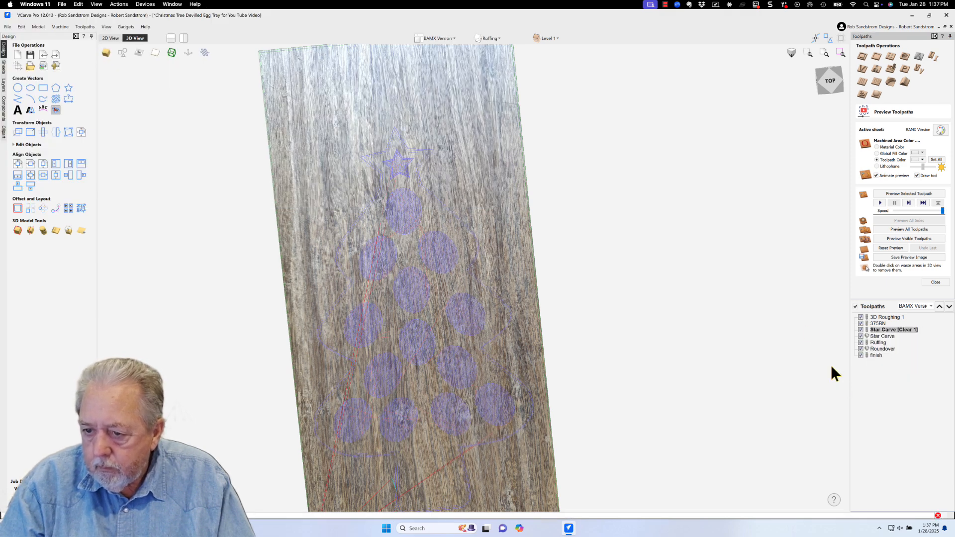
{"action": "left_click", "coordinate": [477, 288]}
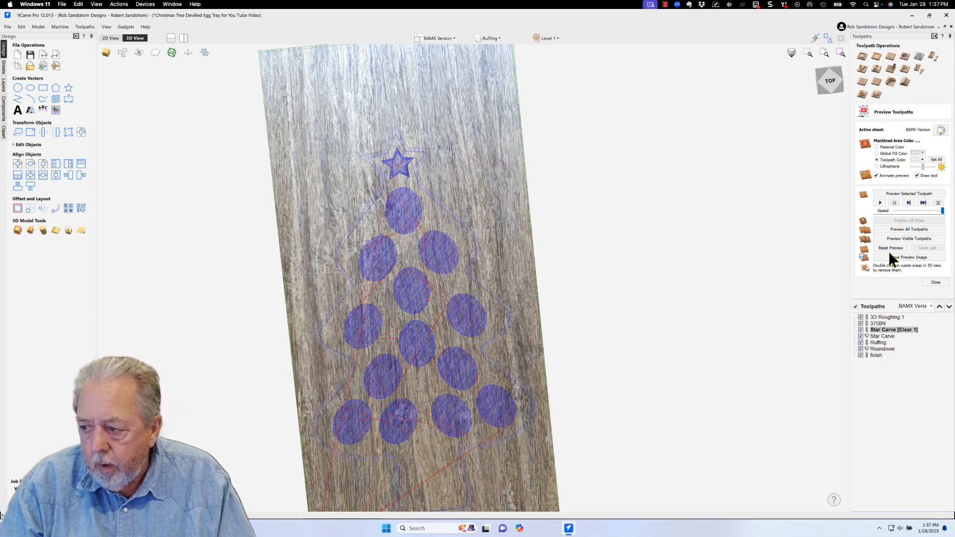
- Hide the finish toolpath and preview all the other visible toolpaths on the 3D model
{"action": "left_click", "coordinate": [861, 355]}
{"action": "left_click", "coordinate": [860, 317]}
{"action": "left_click", "coordinate": [894, 238]}
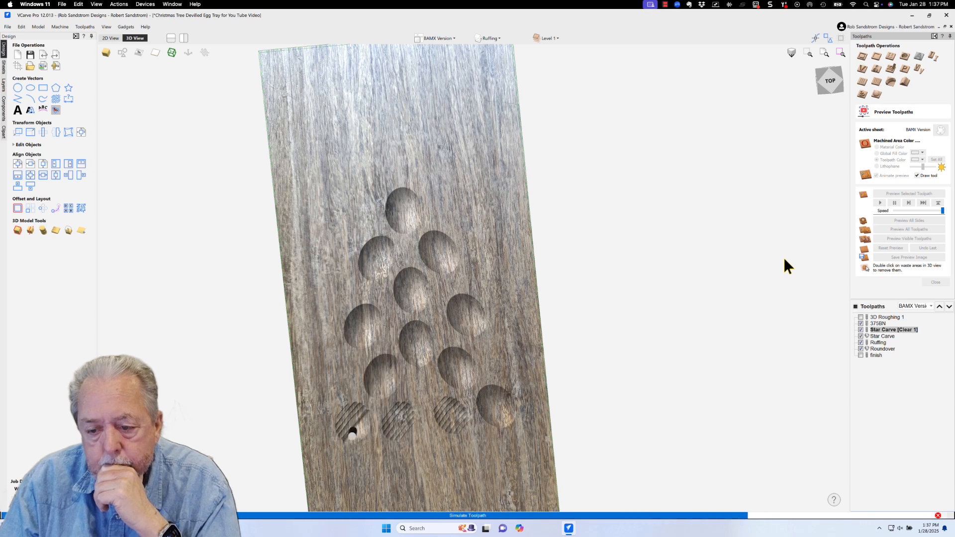
- Preview the finish toolpath on its own and inspect the cut tree outline from a tilted angle
{"action": "left_click", "coordinate": [861, 355]}
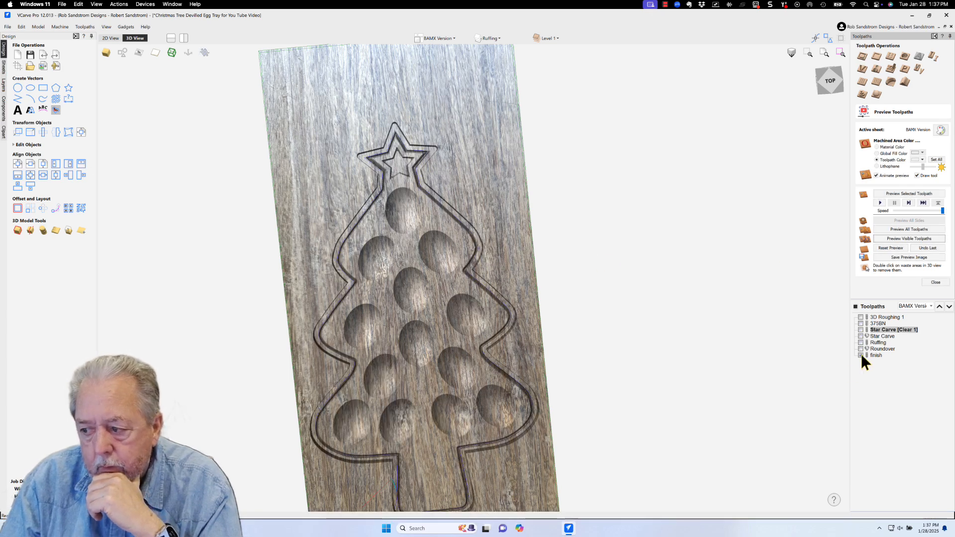
{"action": "left_click", "coordinate": [900, 239]}
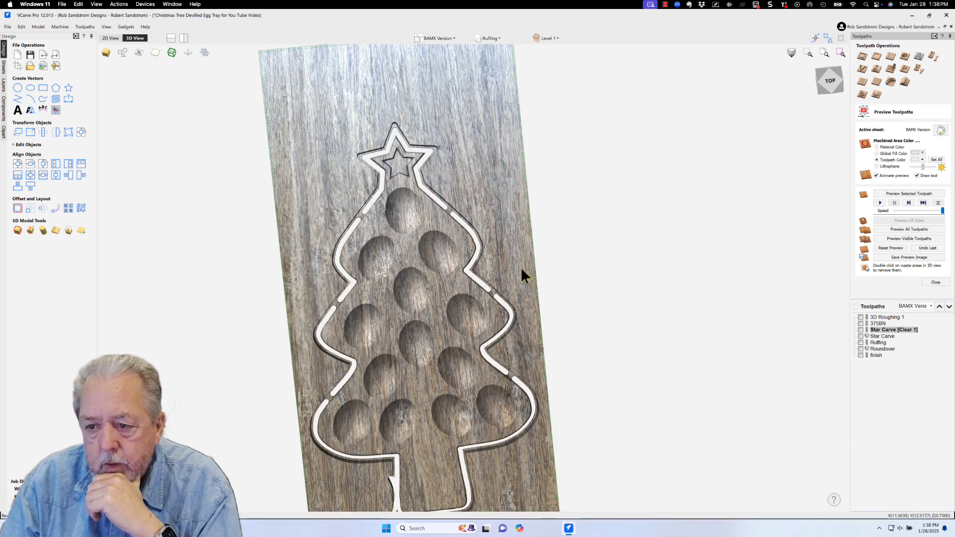
{"action": "left_click_drag", "start_coordinate": [490, 220], "coordinate": [488, 187]}
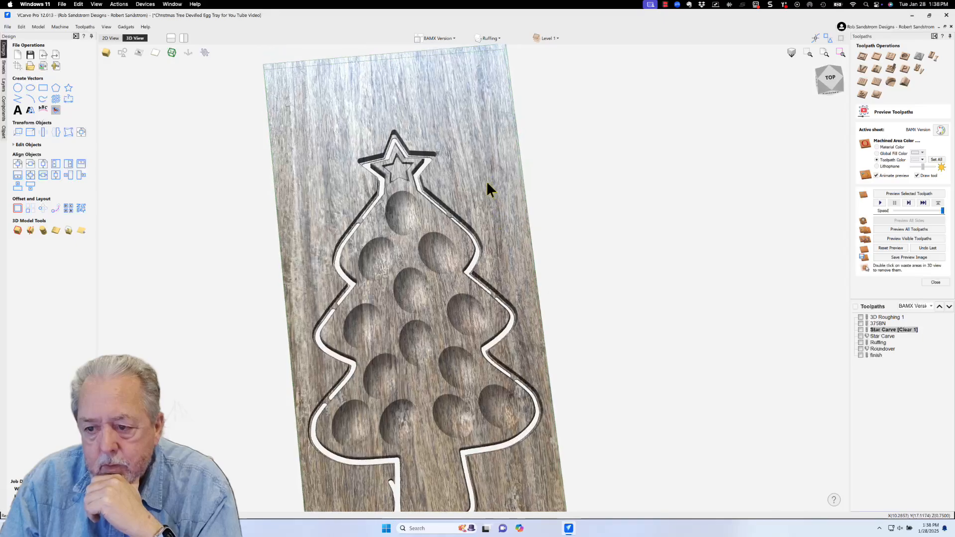
{"action": "scroll", "coordinate": [488, 333], "scroll_direction": "up", "scroll_amount": 3}
{"action": "scroll", "coordinate": [515, 332], "scroll_direction": "down", "scroll_amount": 3}
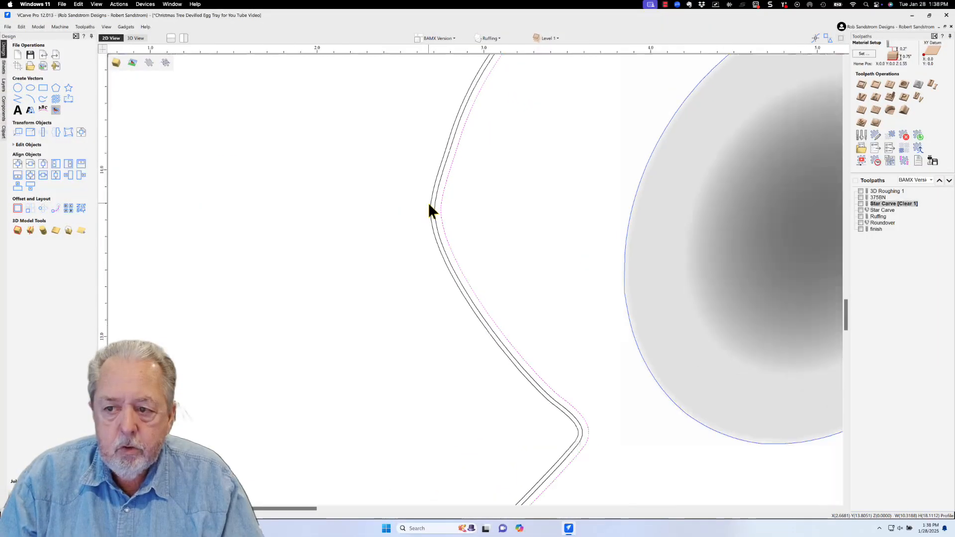
- Return to the 2D view and activate the Test Roundover sheet with the small two-egg tree
{"action": "scroll", "coordinate": [428, 202], "scroll_direction": "down", "scroll_amount": 5}
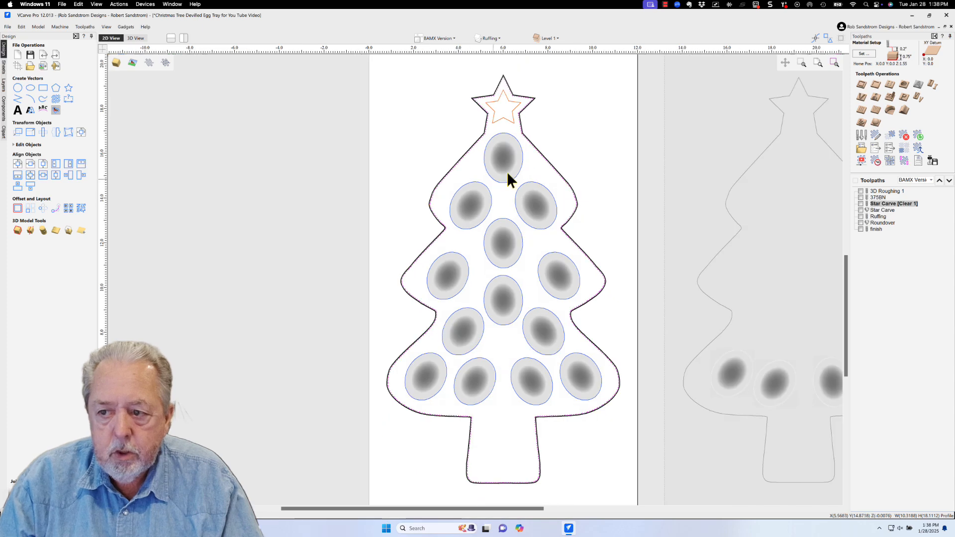
{"action": "scroll", "coordinate": [556, 148], "scroll_direction": "up", "scroll_amount": 1}
{"action": "scroll", "coordinate": [502, 166], "scroll_direction": "down", "scroll_amount": 1}
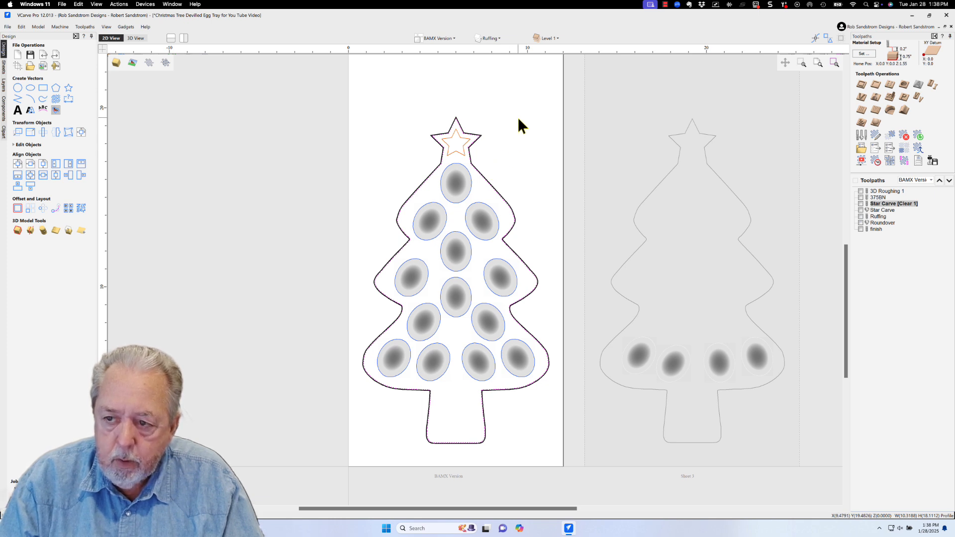
{"action": "middle_click_drag", "start_coordinate": [518, 118], "coordinate": [502, 155]}
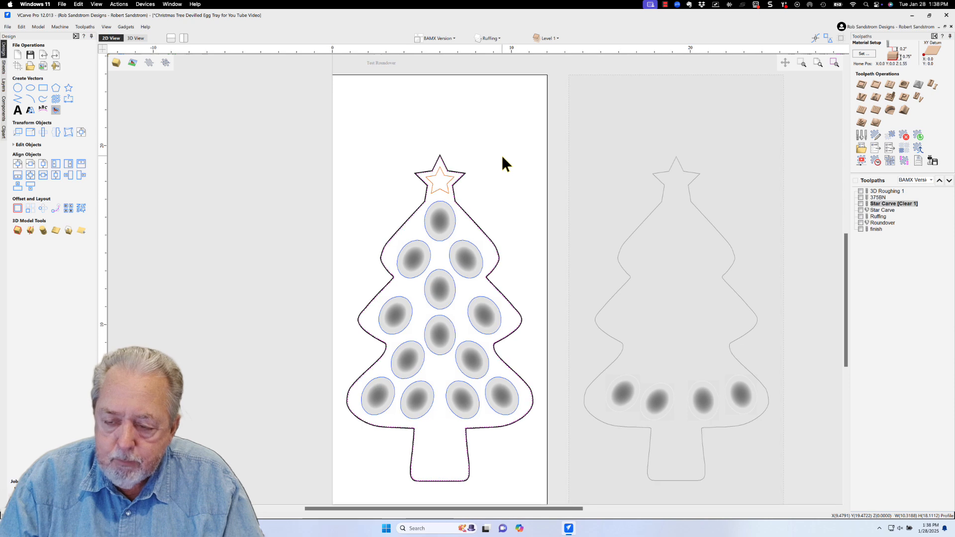
{"action": "middle_click_drag", "start_coordinate": [508, 119], "coordinate": [476, 300]}
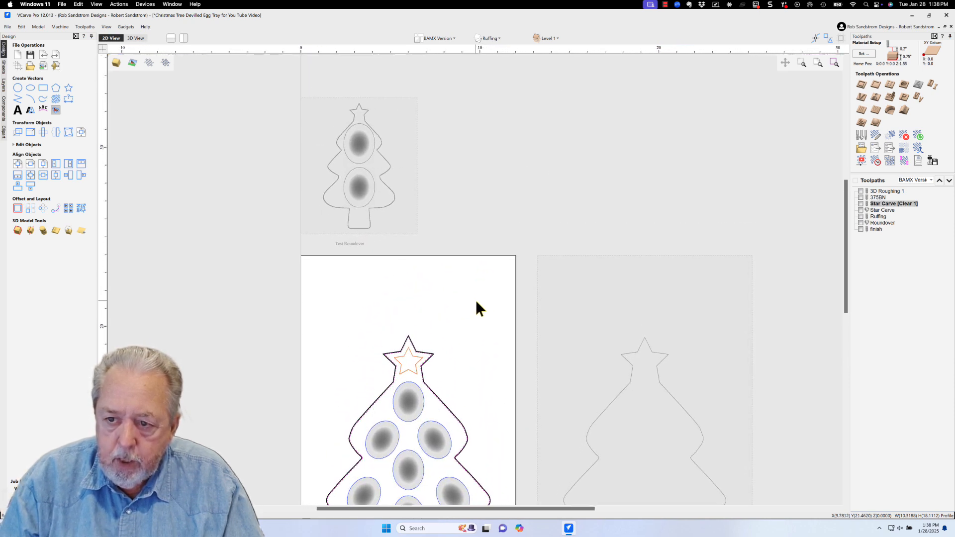
{"action": "double_click", "coordinate": [408, 123]}
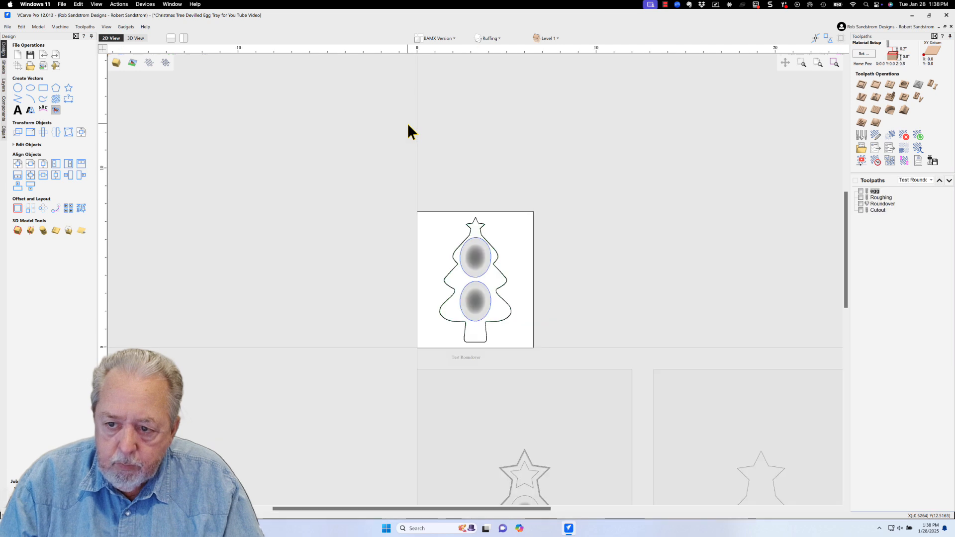
{"action": "middle_click_drag", "start_coordinate": [557, 287], "coordinate": [546, 219]}
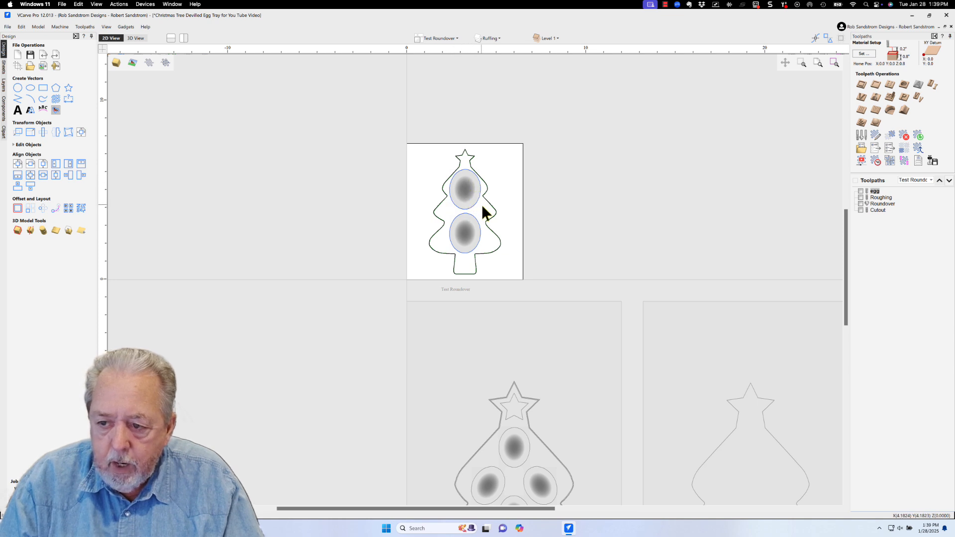
- Examine the spacing between the point roundover and profile vectors along the small test tree's edge
{"action": "scroll", "coordinate": [496, 215], "scroll_direction": "up", "scroll_amount": 5}
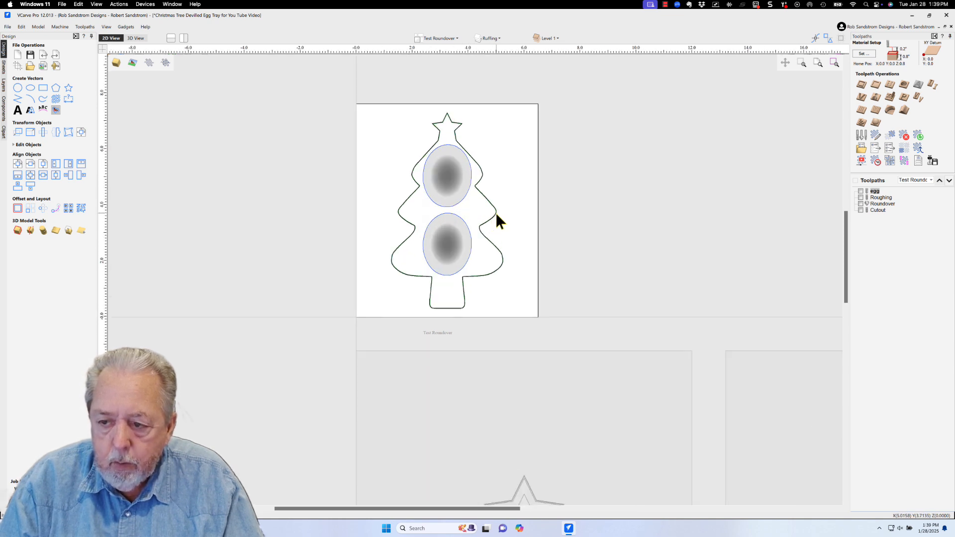
{"action": "scroll", "coordinate": [496, 214], "scroll_direction": "up", "scroll_amount": 3}
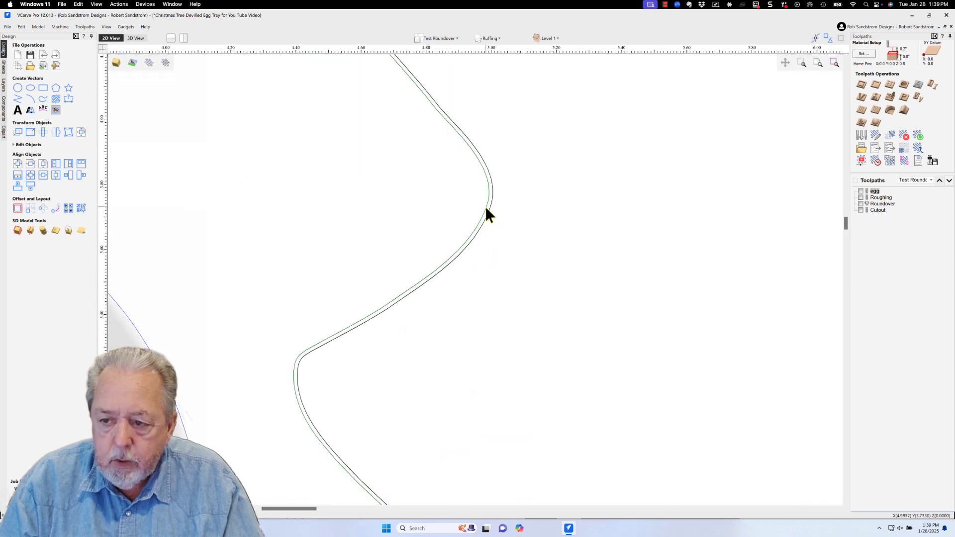
{"action": "left_click", "coordinate": [489, 210]}
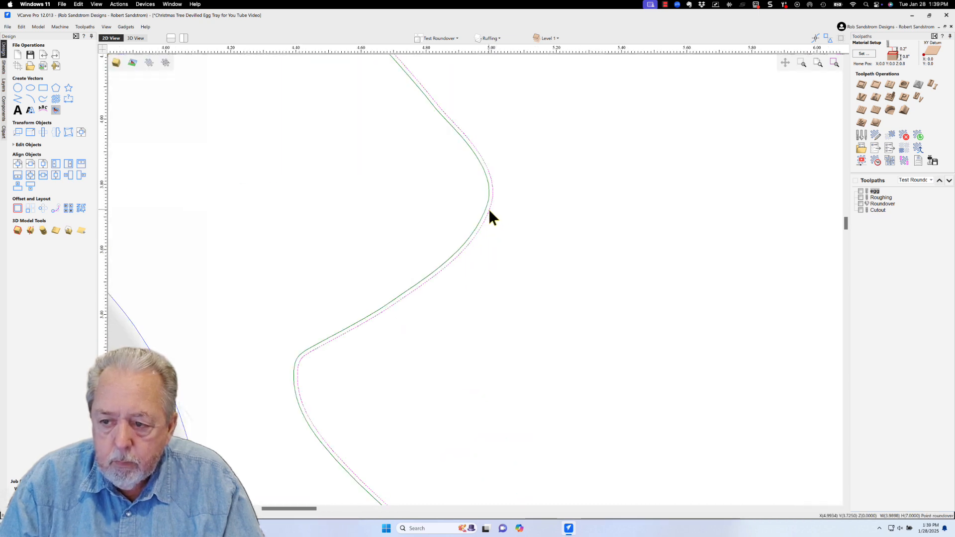
{"action": "key", "text": "Escape"}
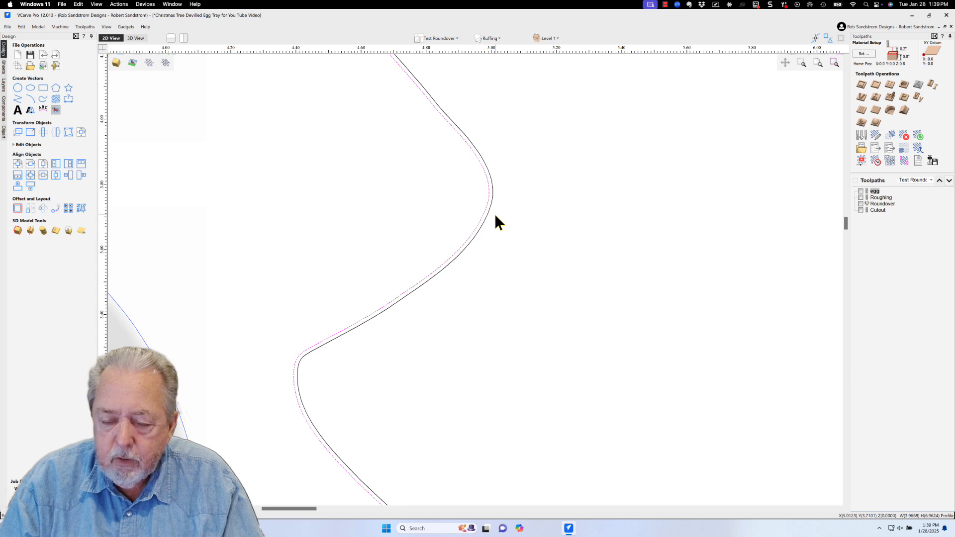
{"action": "scroll", "coordinate": [453, 205], "scroll_direction": "down", "scroll_amount": 2}
{"action": "scroll", "coordinate": [432, 202], "scroll_direction": "down", "scroll_amount": 3}
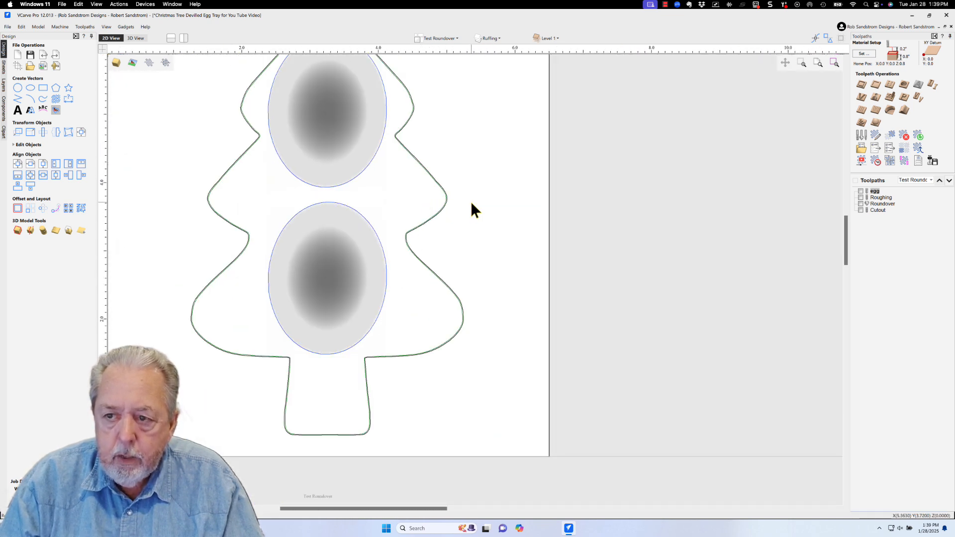
{"action": "middle_click_drag", "start_coordinate": [472, 203], "coordinate": [477, 248]}
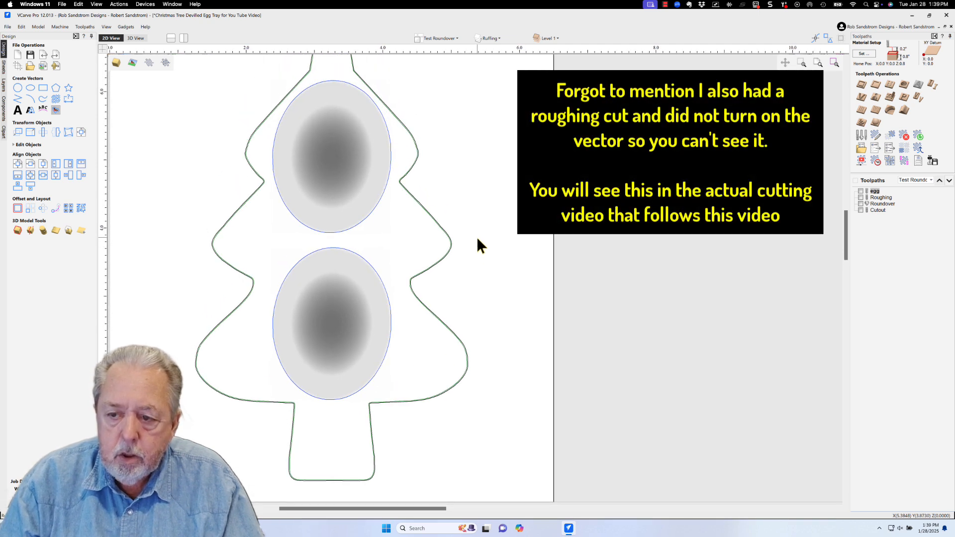
{"action": "scroll", "coordinate": [478, 223], "scroll_direction": "down", "scroll_amount": 2}
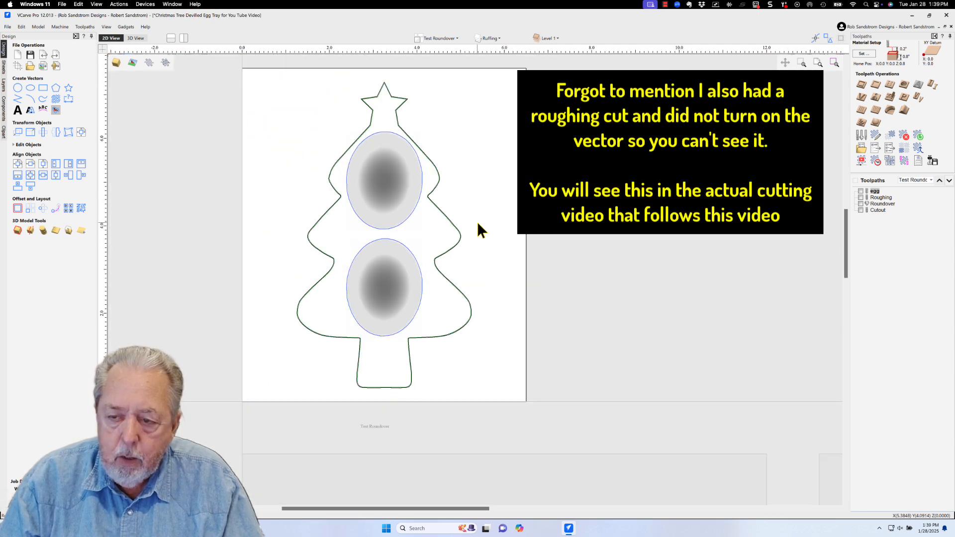